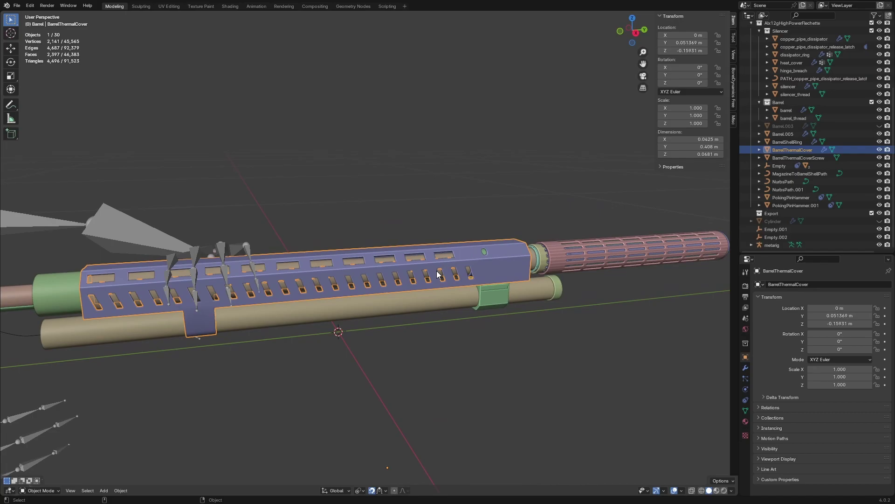
# Toggle the wireframe and X-ray display of the model on and off
pyautogui.moveTo(437, 273); pyautogui.dragTo(348, 256, button='middle')
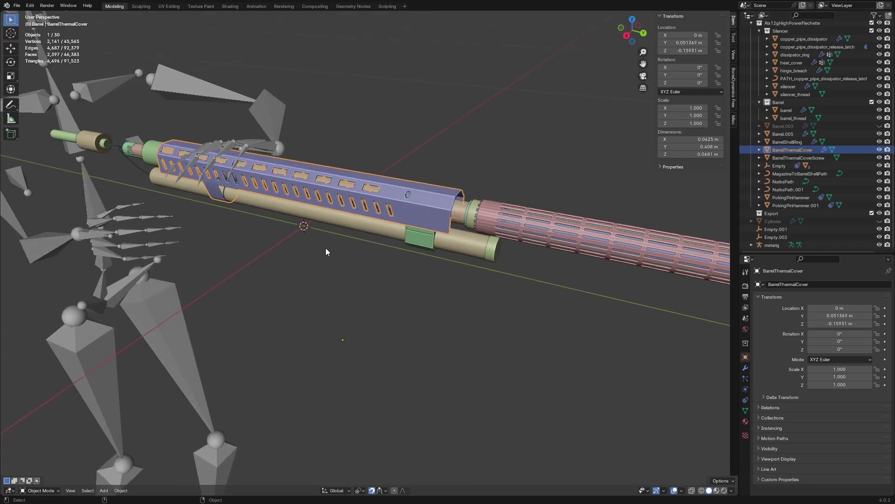
pyautogui.moveTo(377, 209); pyautogui.dragTo(424, 173, button='middle')
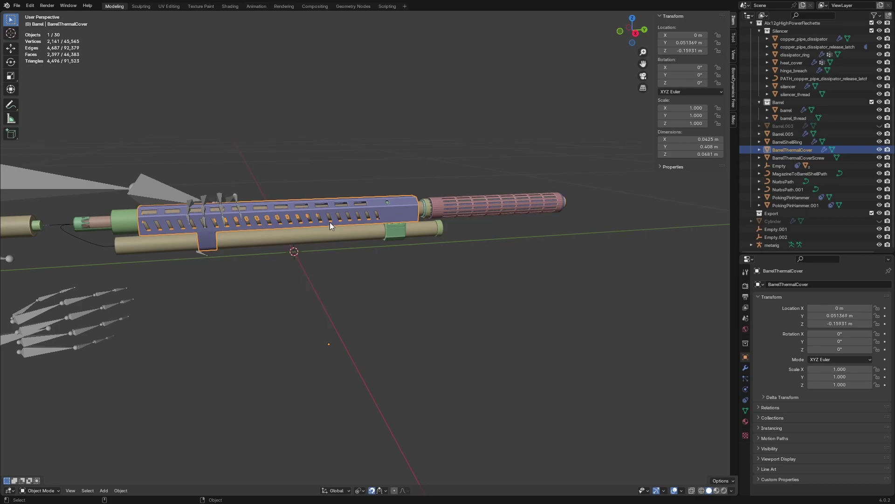
pyautogui.hotkey('ctrl', 'alt', 'a')
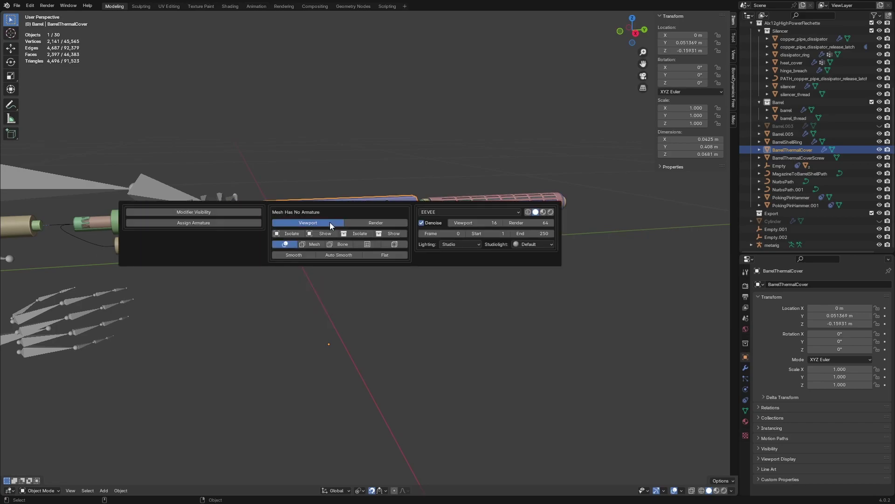
pyautogui.click(293, 233)
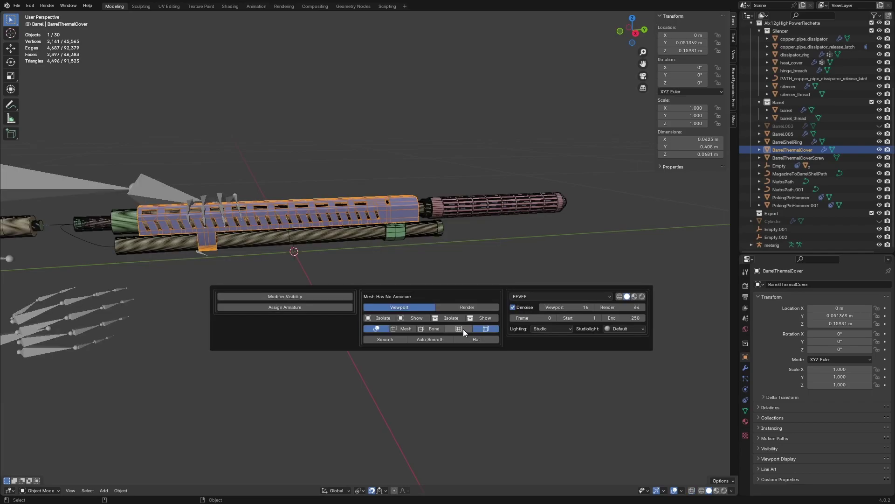
pyautogui.click(463, 329)
pyautogui.click(488, 328)
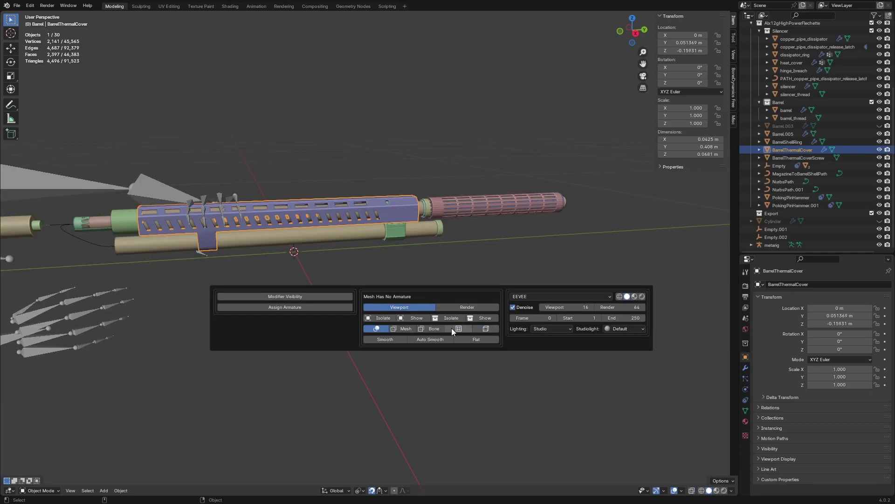
# Try the mesh display toggles and switch the viewport overlays off and back on
pyautogui.click(468, 329)
pyautogui.click(404, 328)
pyautogui.click(373, 329)
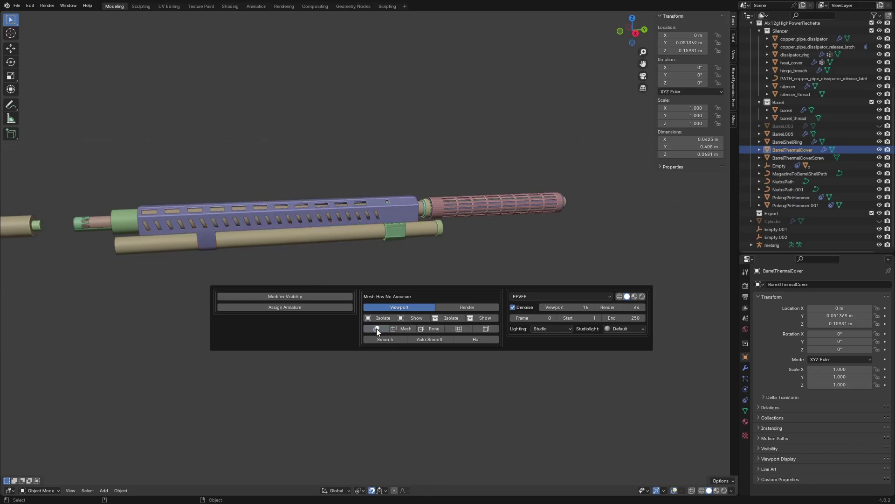
pyautogui.click(377, 328)
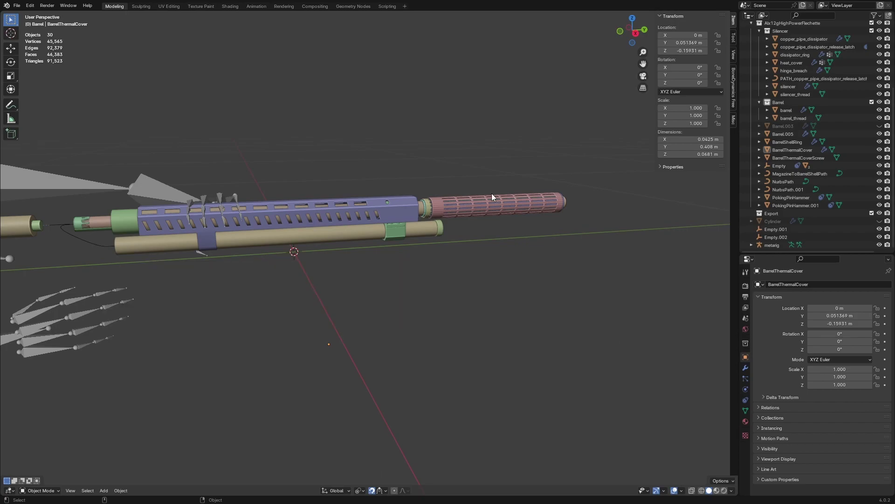
# Open BarrelThermalCover for face editing and enable X-ray display
pyautogui.scroll(3, 377, 228)
pyautogui.click(411, 175)
pyautogui.keyDown('shift'); pyautogui.moveTo(351, 201); pyautogui.dragTo(342, 272, button='middle'); pyautogui.keyUp('shift')
pyautogui.hotkey('ctrl', 'Tab')
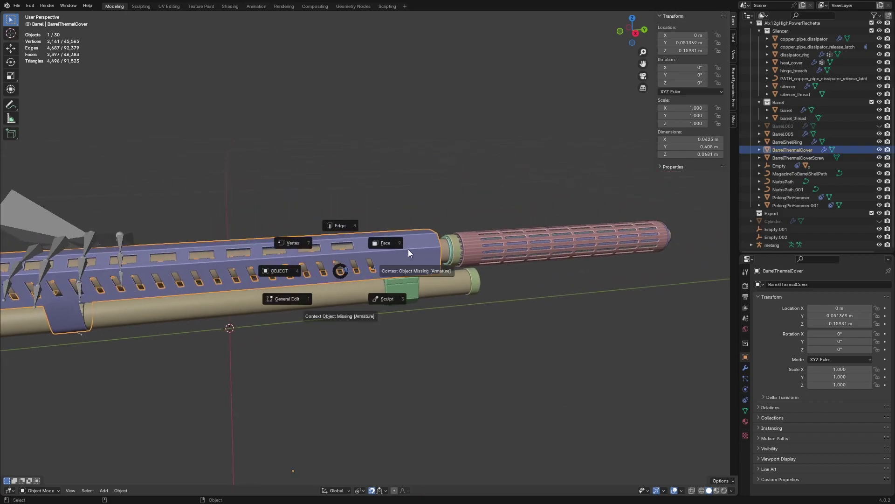
pyautogui.click(396, 234)
pyautogui.hotkey('shift', 'space')
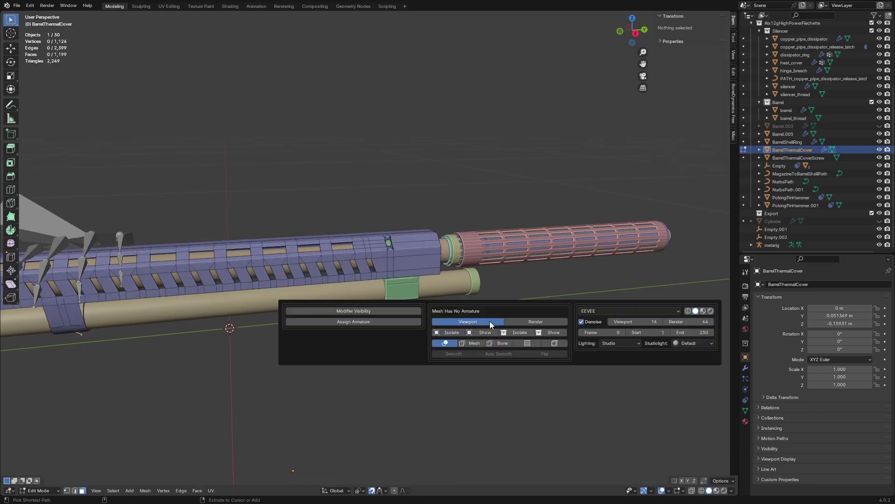
pyautogui.click(531, 343)
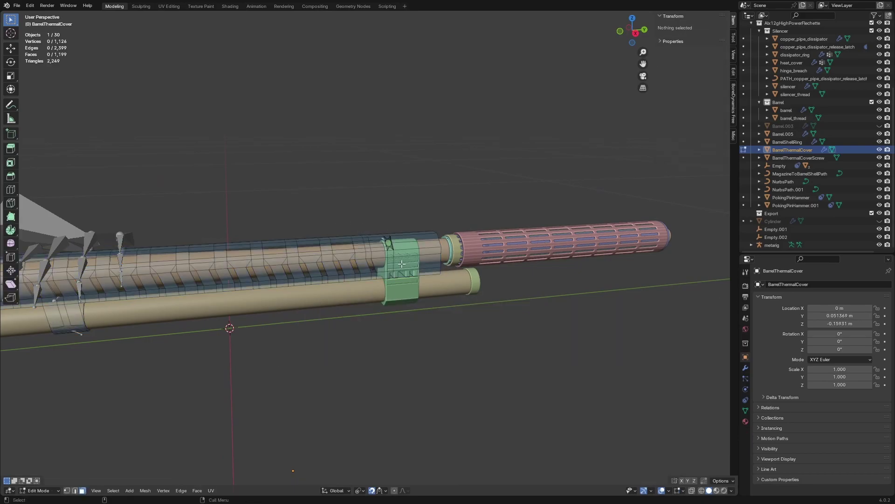
# Examine the thermal cover's mesh in X-ray display and return to Object Mode
pyautogui.scroll(2, 426, 259)
pyautogui.moveTo(425, 259); pyautogui.dragTo(299, 248, button='middle')
pyautogui.scroll(-5, 381, 244)
pyautogui.press('Tab')
# Isolate BarrelThermalCover in the viewport and deselect it
pyautogui.hotkey('ctrl', 'alt', 'a')
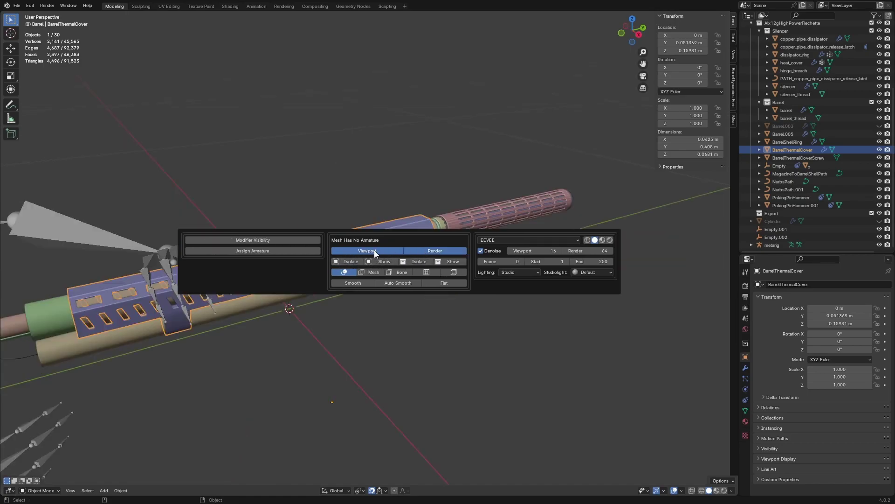
pyautogui.click(372, 251)
pyautogui.click(372, 251)
pyautogui.click(370, 251)
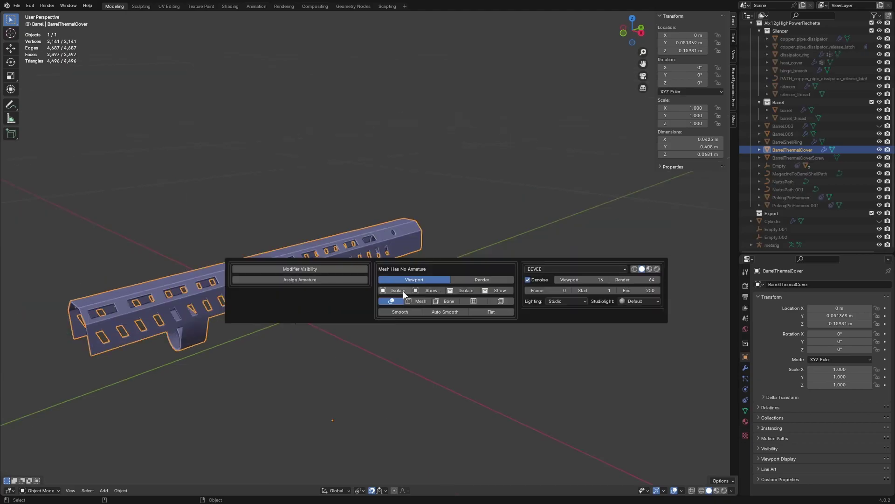
pyautogui.click(598, 290)
pyautogui.keyDown('shift'); pyautogui.moveTo(568, 323); pyautogui.dragTo(551, 322, button='middle'); pyautogui.keyUp('shift')
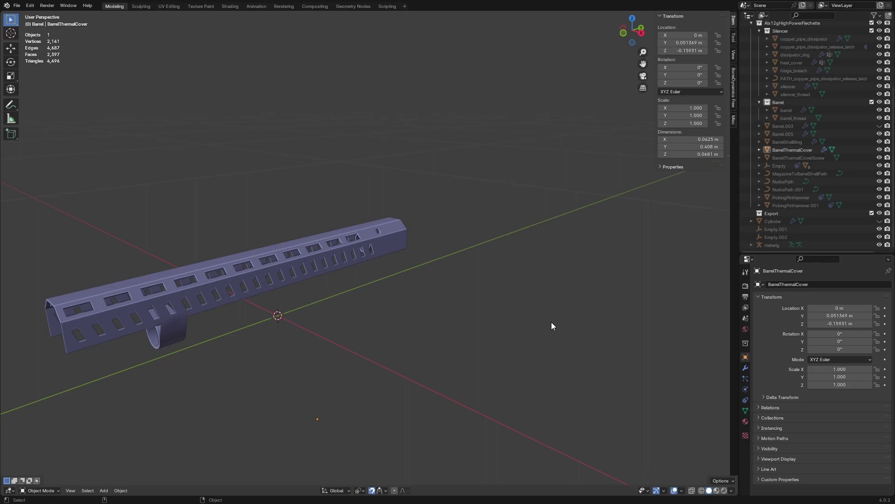
# End the isolation of the thermal cover to bring back the other weapon parts
pyautogui.hotkey('ctrl', 'alt', 'a')
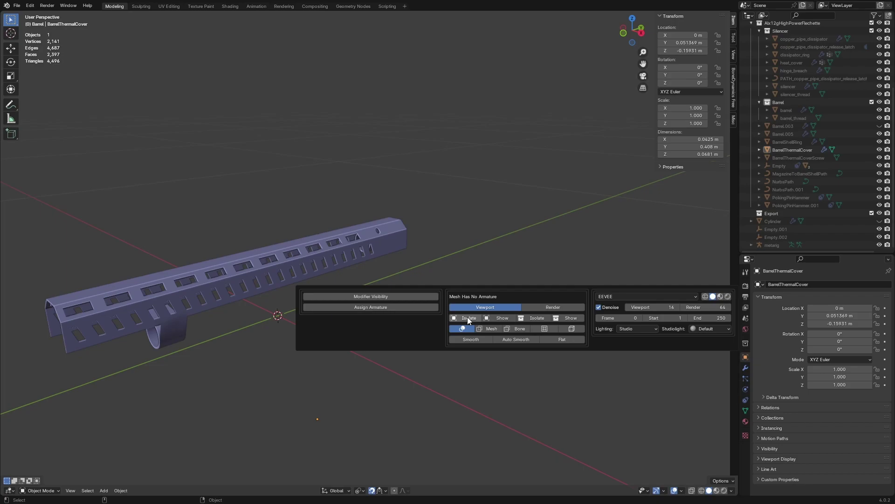
pyautogui.click(467, 317)
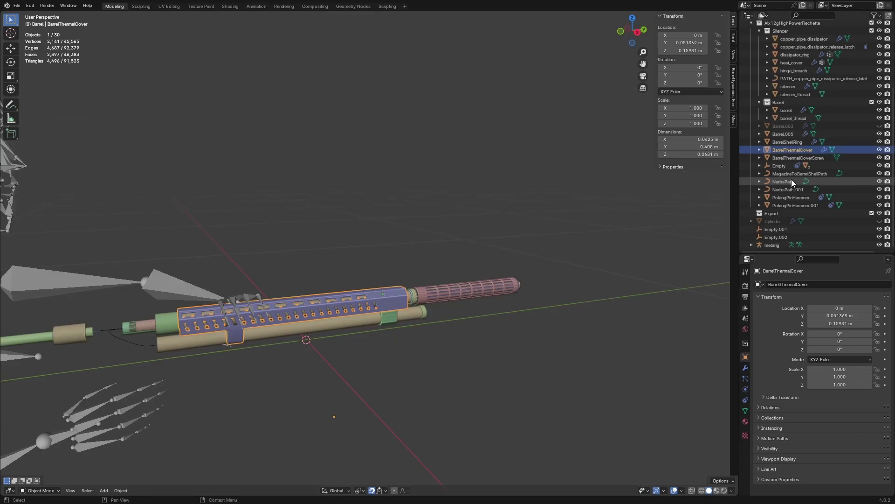
pyautogui.keyDown('shift'); pyautogui.moveTo(400, 301); pyautogui.dragTo(404, 230, button='middle'); pyautogui.keyUp('shift')
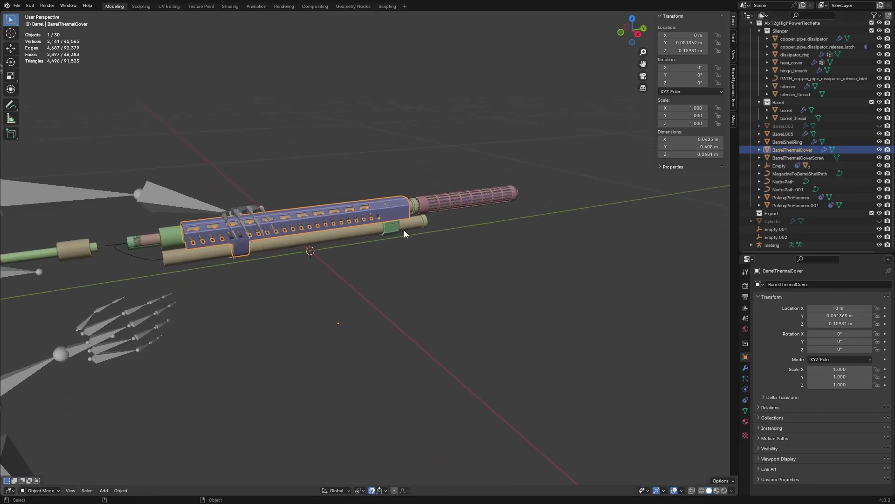
pyautogui.scroll(3, 364, 197)
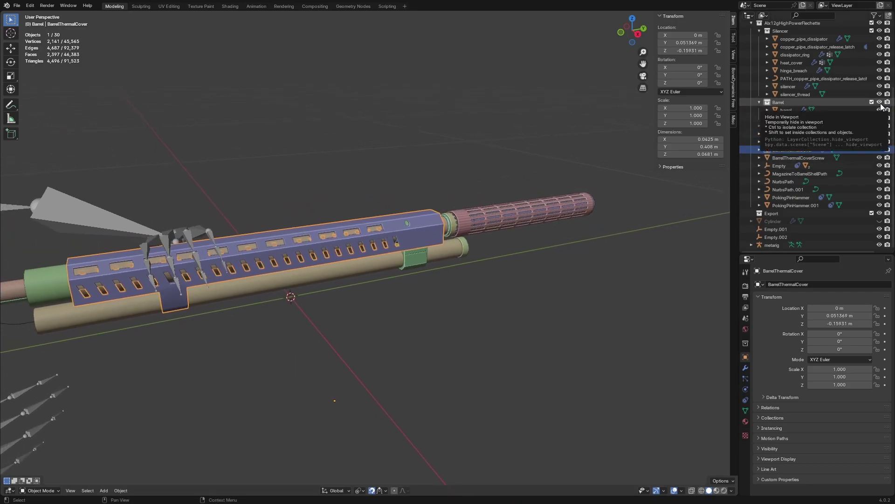
# Review the Viewport Display settings in the object properties of BarrelThermalCover
pyautogui.click(812, 103)
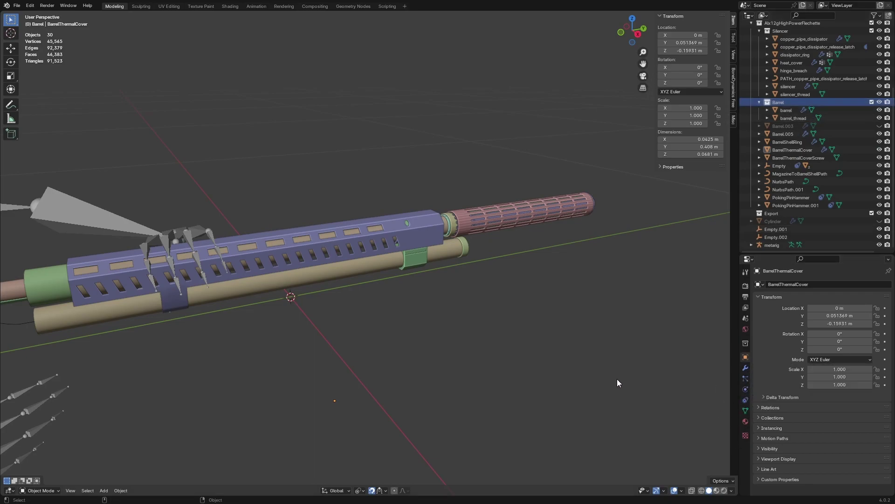
pyautogui.click(421, 226)
pyautogui.click(745, 407)
pyautogui.click(746, 358)
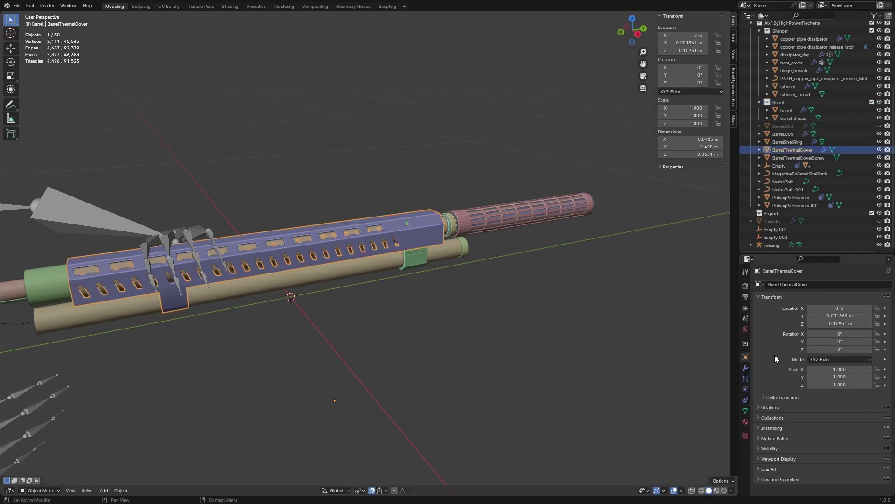
pyautogui.click(778, 459)
pyautogui.scroll(-4, 773, 402)
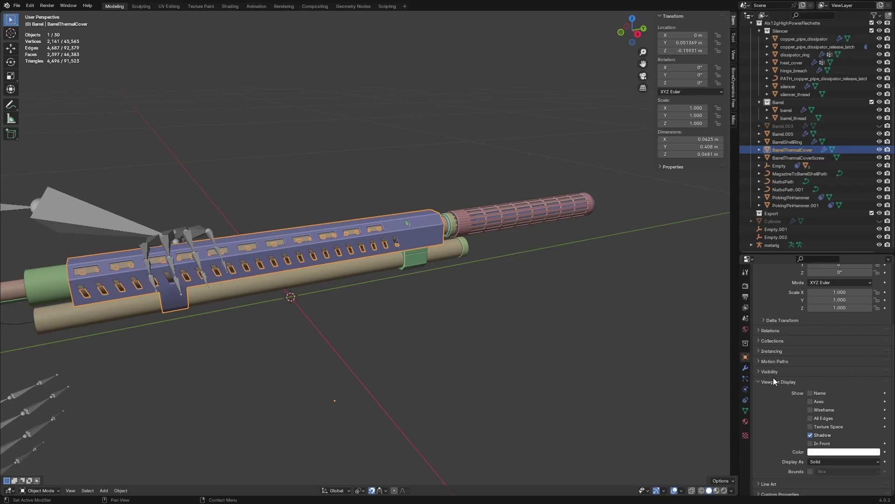
pyautogui.click(774, 382)
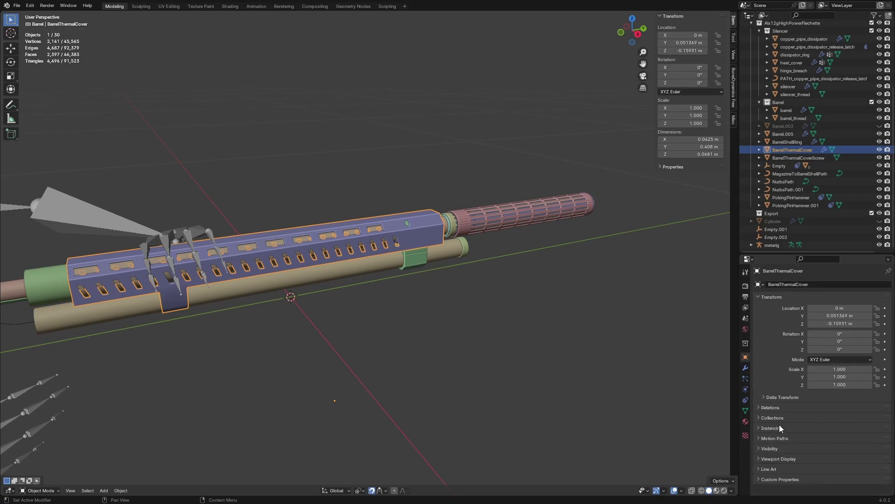
# Disable the thermal cover's Viewports option under Visibility and enable it again
pyautogui.click(777, 448)
pyautogui.scroll(-2, 770, 434)
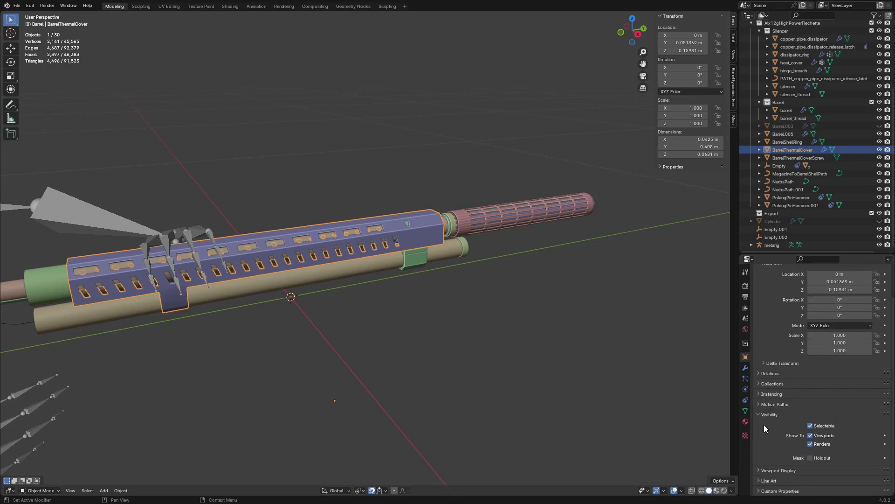
pyautogui.click(823, 437)
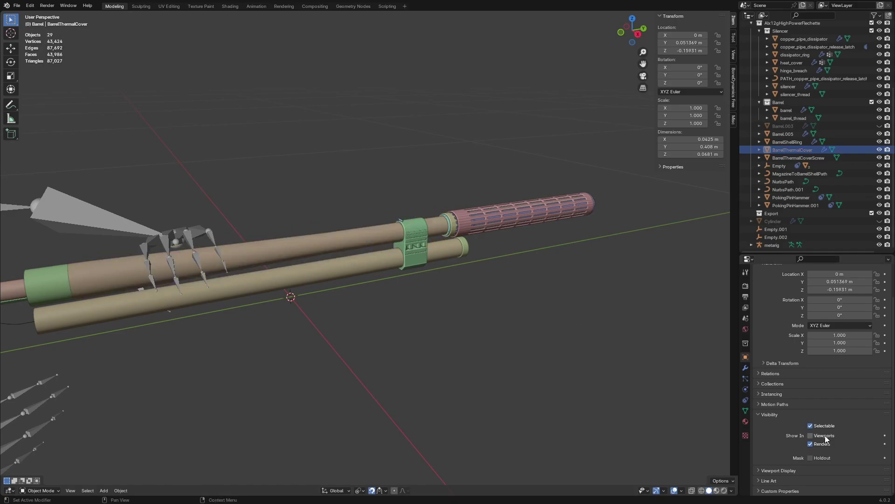
pyautogui.click(824, 436)
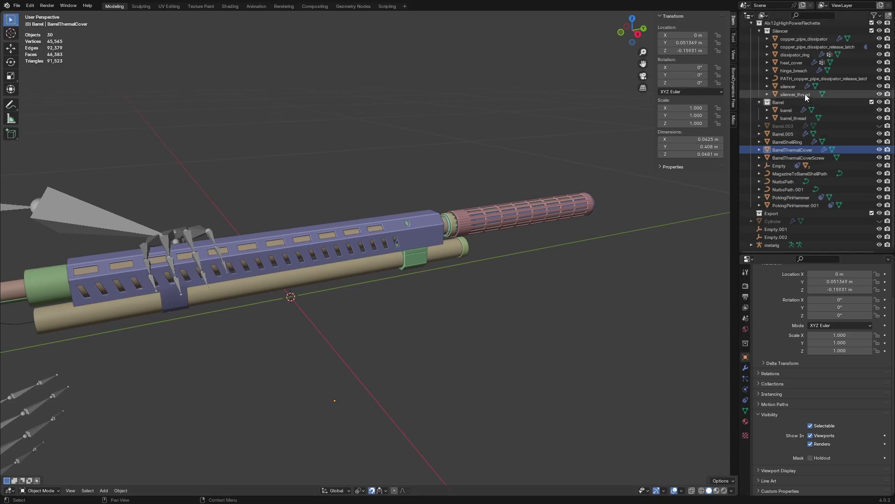
# Review the Barrel collection's properties, including its custom properties
pyautogui.click(792, 95)
pyautogui.click(787, 103)
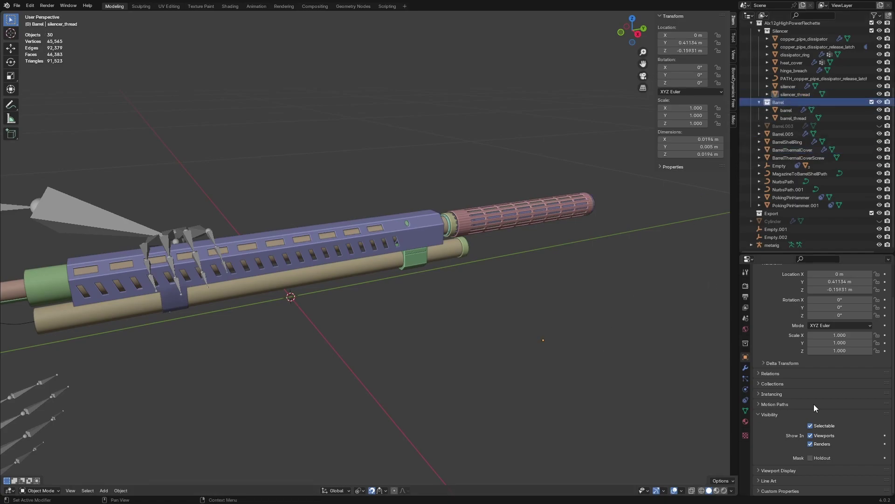
pyautogui.click(746, 343)
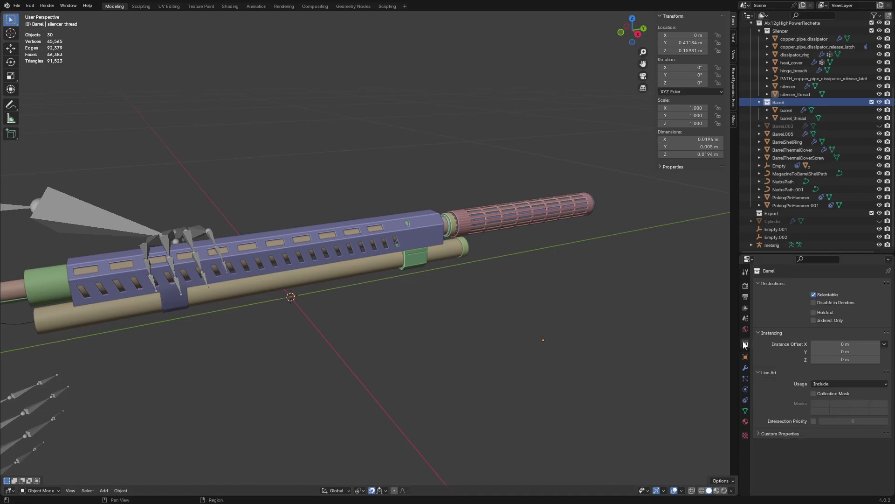
pyautogui.click(773, 434)
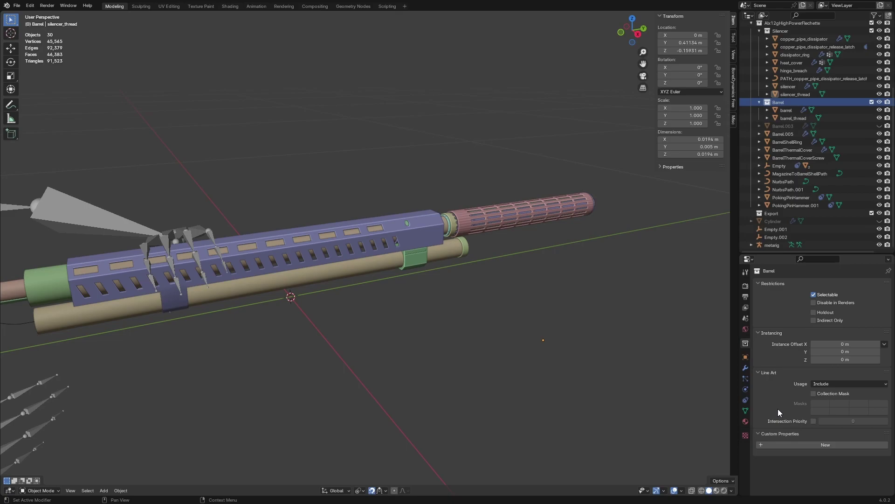
# Isolate BarrelThermalCover together with its collection and show all objects in the scene again
pyautogui.click(402, 227)
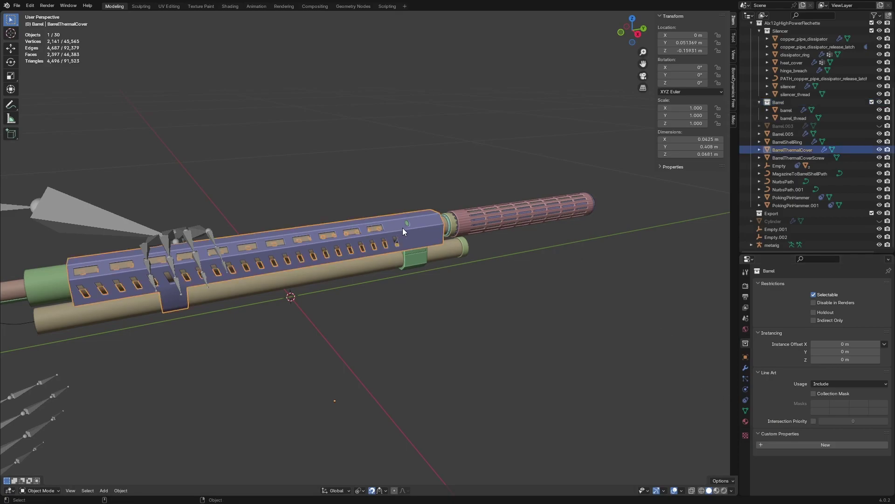
pyautogui.press('q')
pyautogui.click(398, 267)
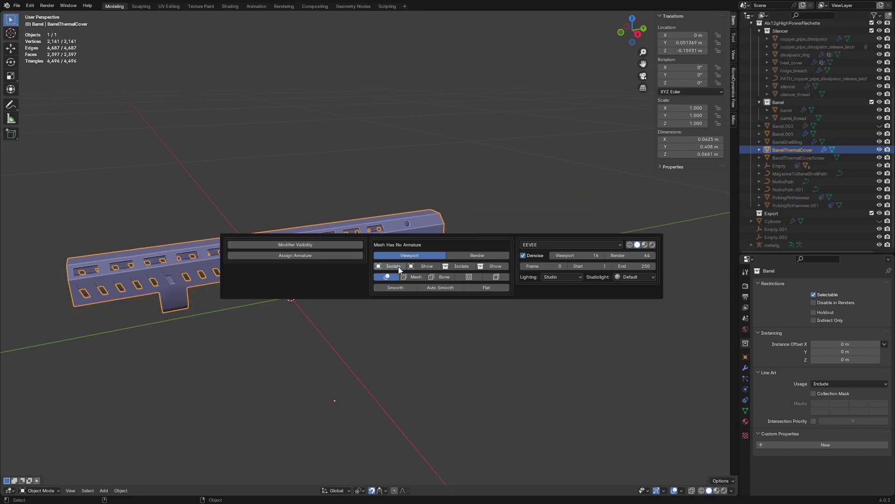
pyautogui.click(463, 266)
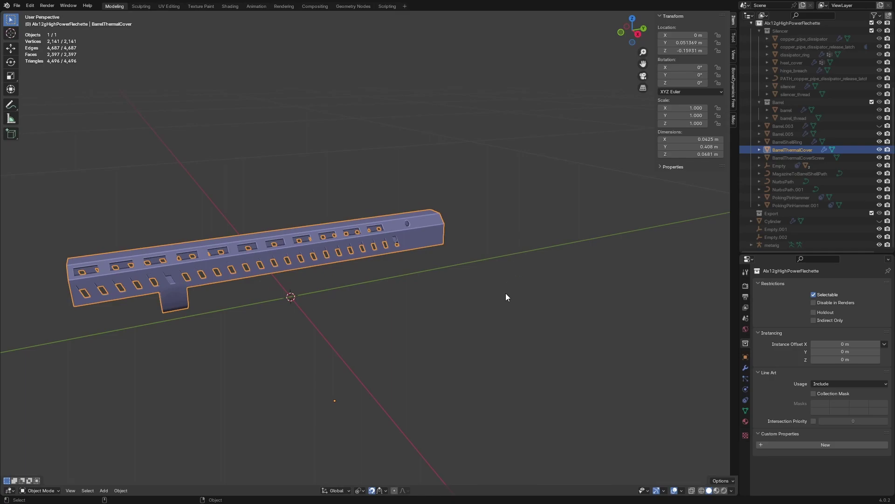
pyautogui.press('/')
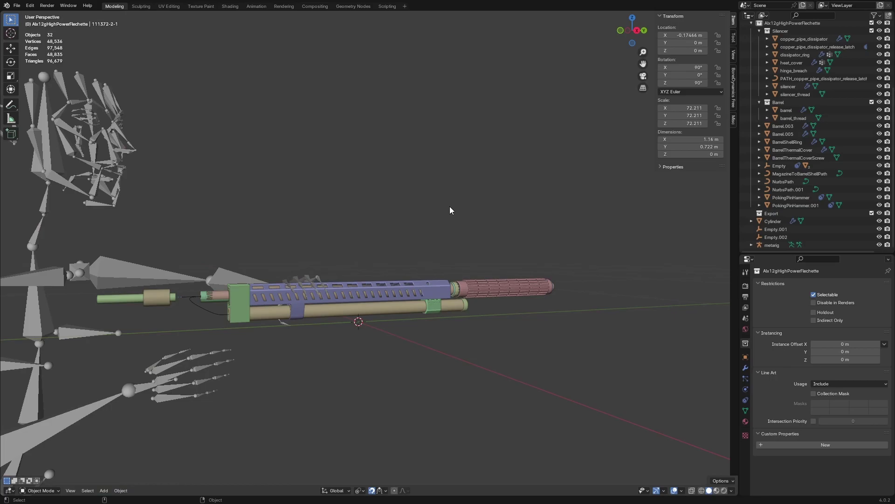
# Hide the Cylinder object around the silencer and the Barrel collection in the viewport
pyautogui.scroll(5, 490, 298)
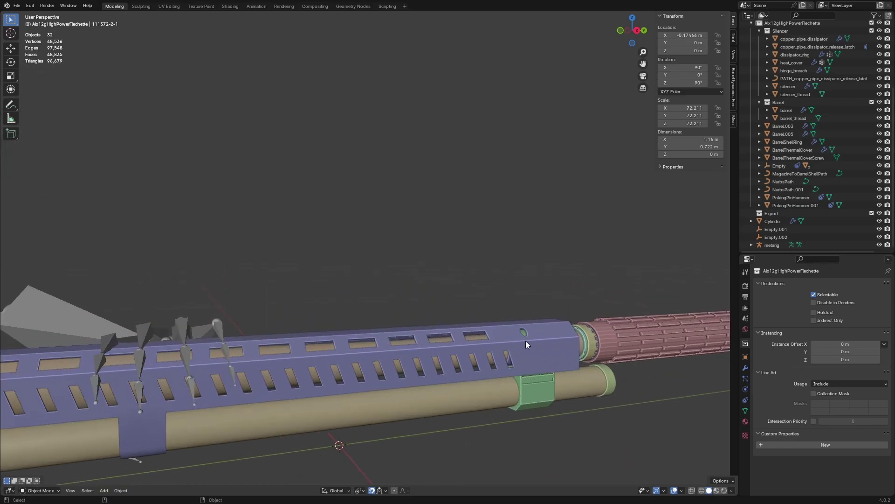
pyautogui.keyDown('shift'); pyautogui.moveTo(516, 351); pyautogui.dragTo(394, 307, button='middle'); pyautogui.keyUp('shift')
pyautogui.click(466, 311)
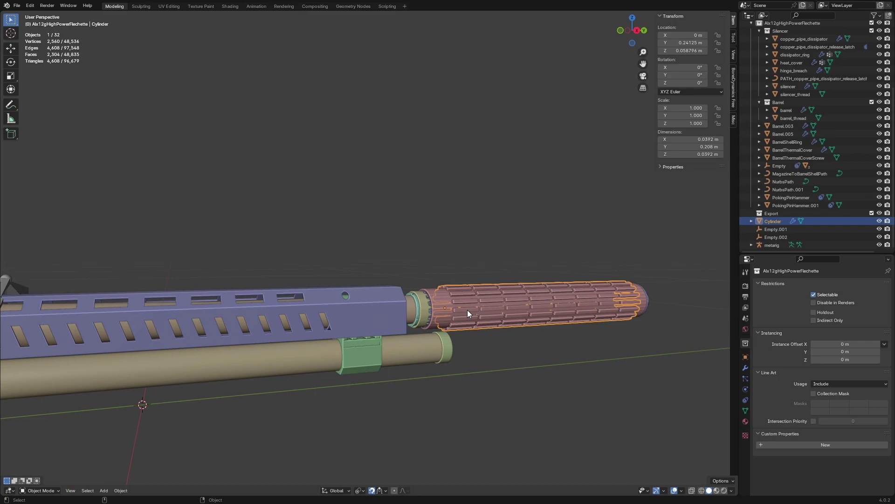
pyautogui.press('h')
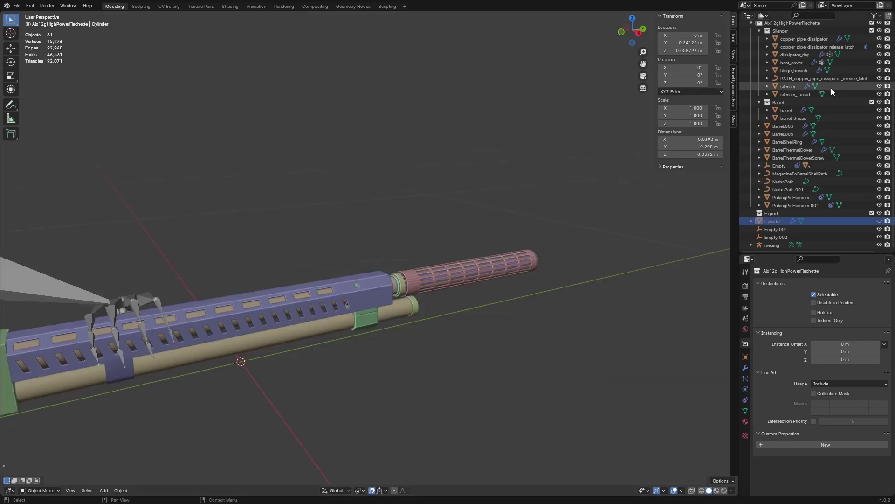
pyautogui.scroll(4, 823, 194)
pyautogui.click(880, 163)
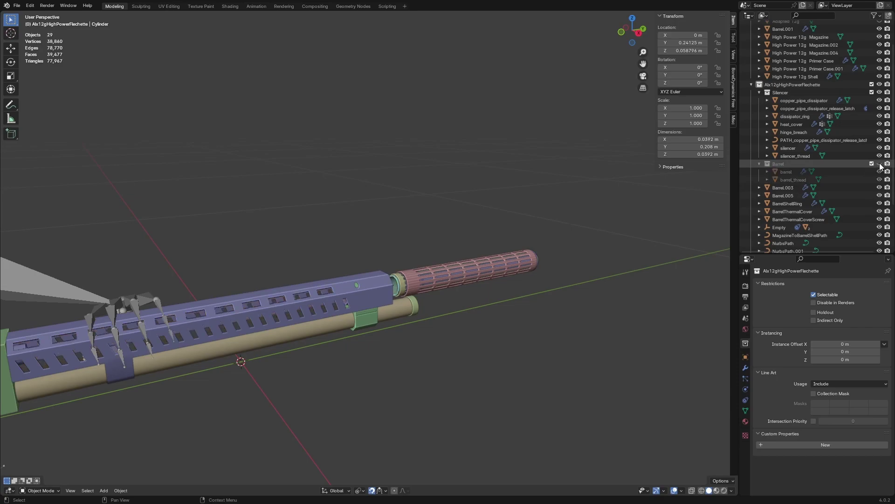
# Try the pop-up panel's collection Isolate and Show options, and unhide the Barrel collection in the viewport
pyautogui.hotkey('ctrl', 'alt', 'a')
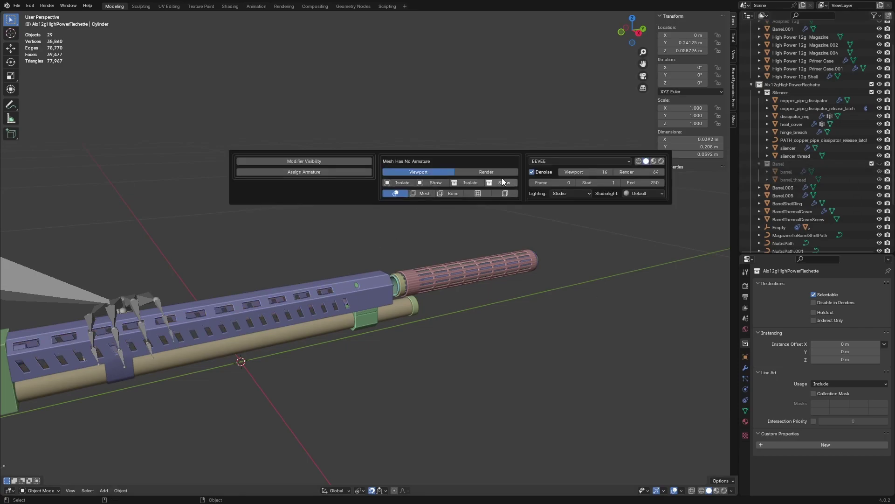
pyautogui.click(500, 182)
pyautogui.click(473, 182)
pyautogui.click(510, 182)
pyautogui.click(479, 182)
pyautogui.click(505, 182)
pyautogui.click(474, 182)
pyautogui.click(503, 182)
pyautogui.click(879, 164)
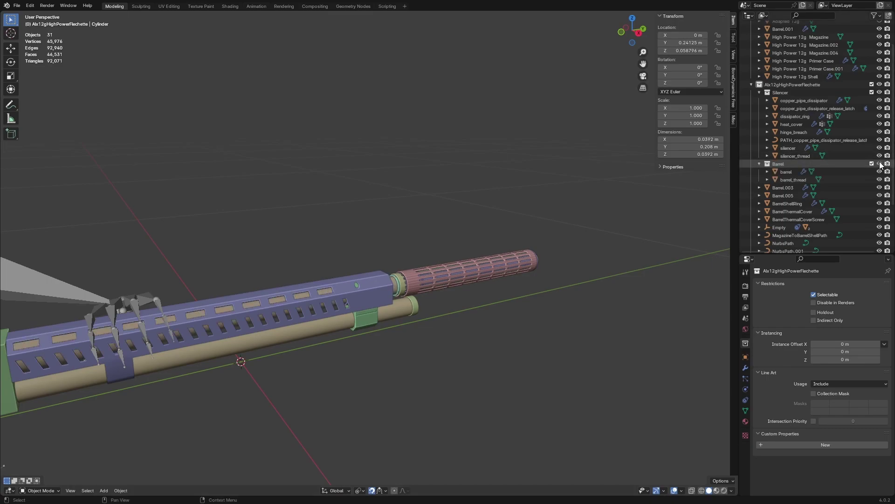
# Review the Modifier Visibility options for edit, viewport and render display and for the Bevel, Subdivision and Solidify modifiers
pyautogui.scroll(3, 791, 147)
pyautogui.moveTo(485, 119); pyautogui.dragTo(372, 283, button='middle')
pyautogui.hotkey('ctrl', 'alt', 'a')
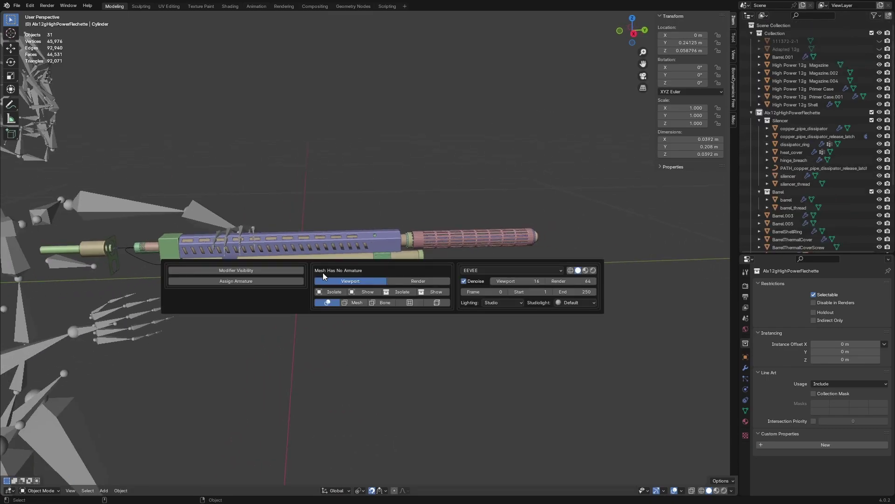
pyautogui.click(247, 272)
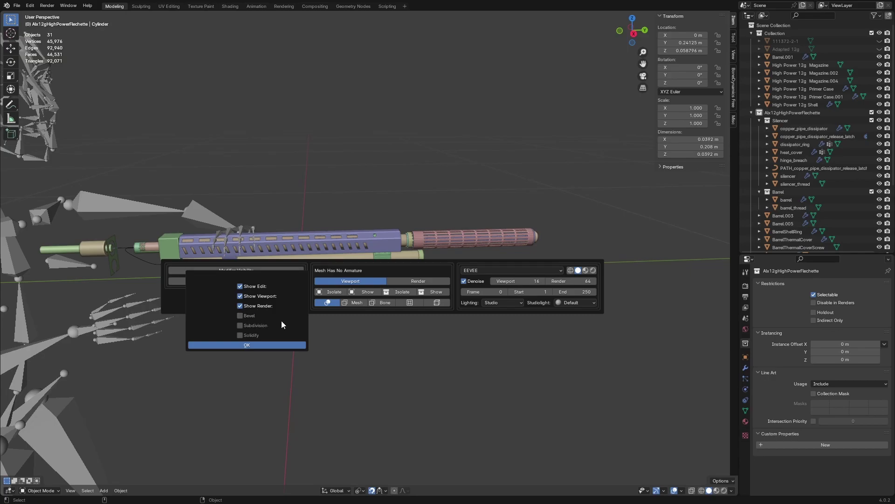
pyautogui.moveTo(361, 224); pyautogui.dragTo(331, 295, button='middle')
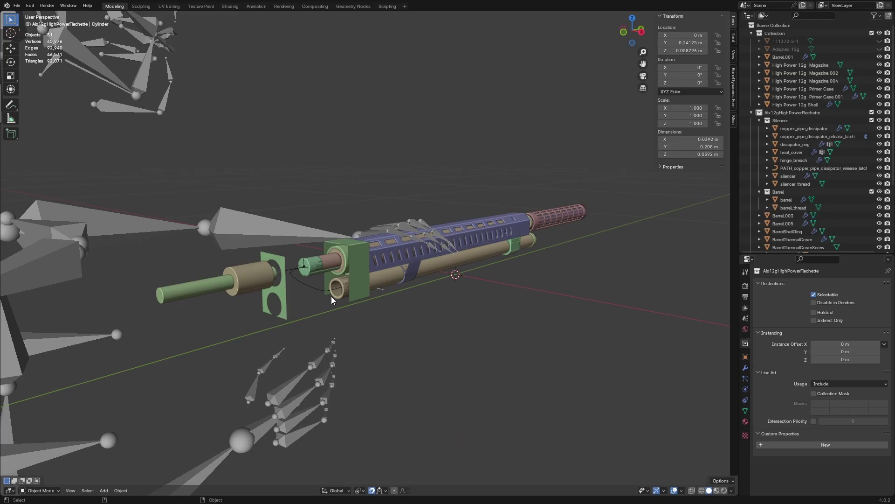
pyautogui.hotkey('ctrl', 'alt', 'a')
pyautogui.click(200, 285)
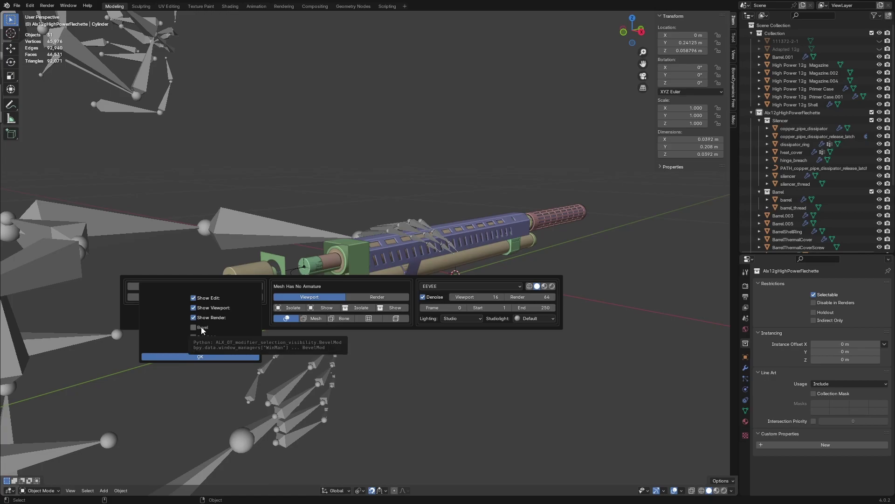
pyautogui.press('Return')
# Check the Cavity setting in the viewport shading options and hide the Barrel.003 block at the rear of the barrel
pyautogui.moveTo(541, 267); pyautogui.dragTo(408, 307, button='middle')
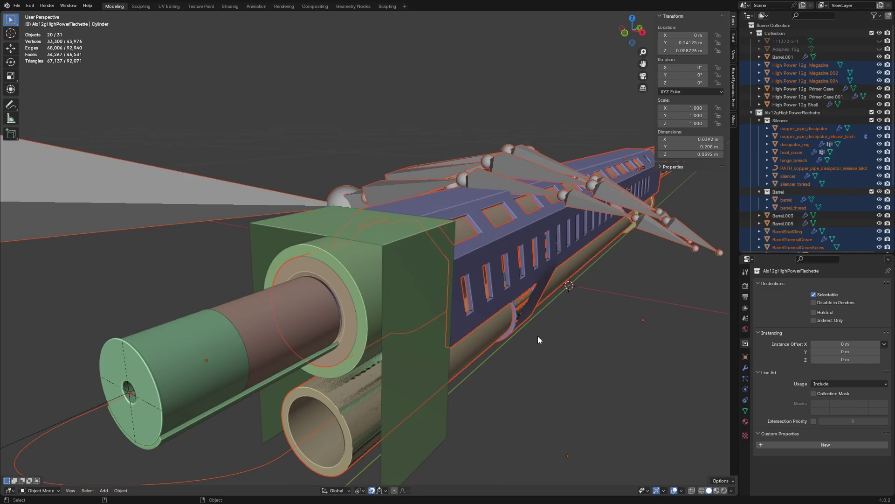
pyautogui.click(731, 490)
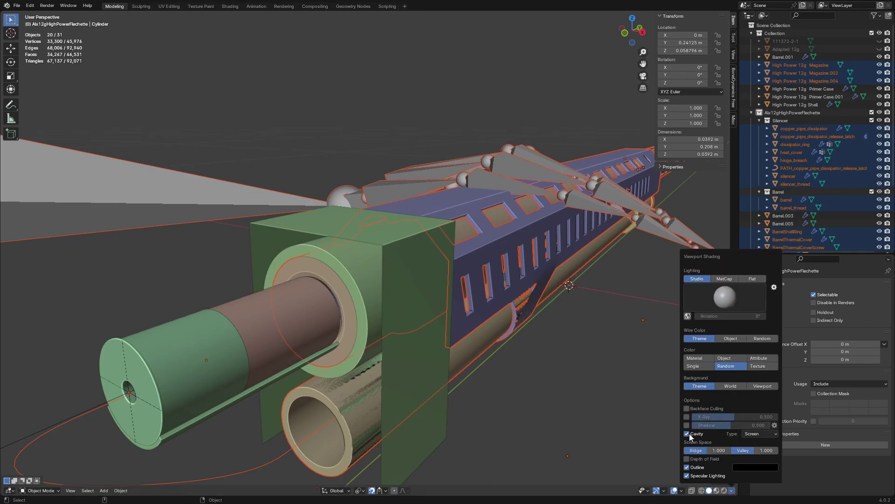
pyautogui.click(357, 268)
pyautogui.click(405, 242)
pyautogui.press('h')
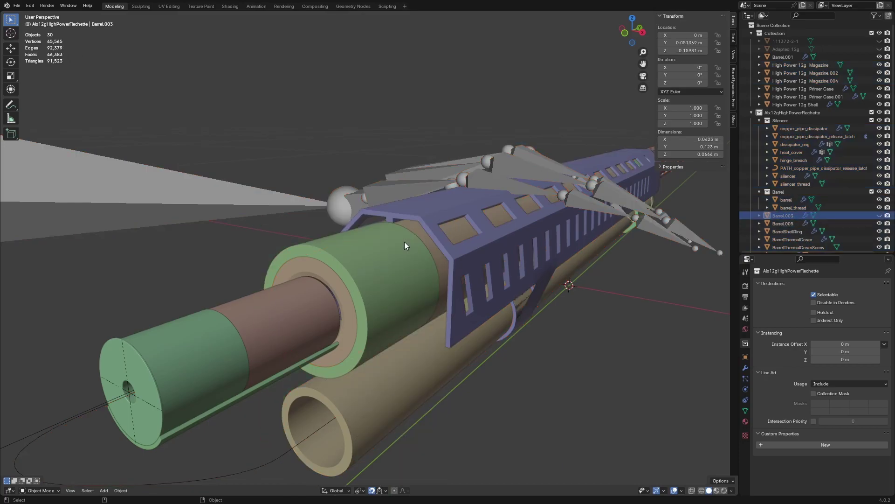
# Hide the green Barrel.005 sleeve around the barrel and undo the hide
pyautogui.scroll(3, 347, 238)
pyautogui.click(325, 245)
pyautogui.moveTo(325, 247); pyautogui.dragTo(433, 327, button='middle')
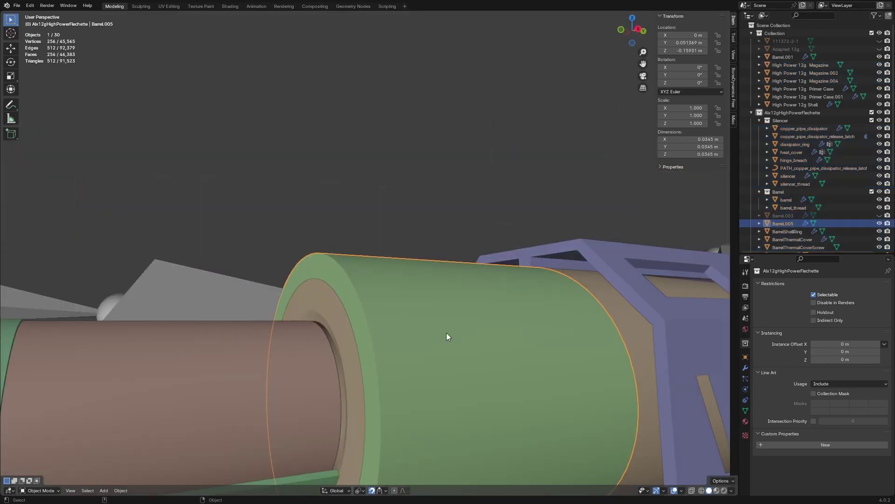
pyautogui.press('h')
pyautogui.hotkey('ctrl', 'z')
# Turn off snapping and try moving the Barrel.005 sleeve away from the barrel
pyautogui.click(373, 491)
pyautogui.scroll(-3, 427, 311)
pyautogui.press('g')
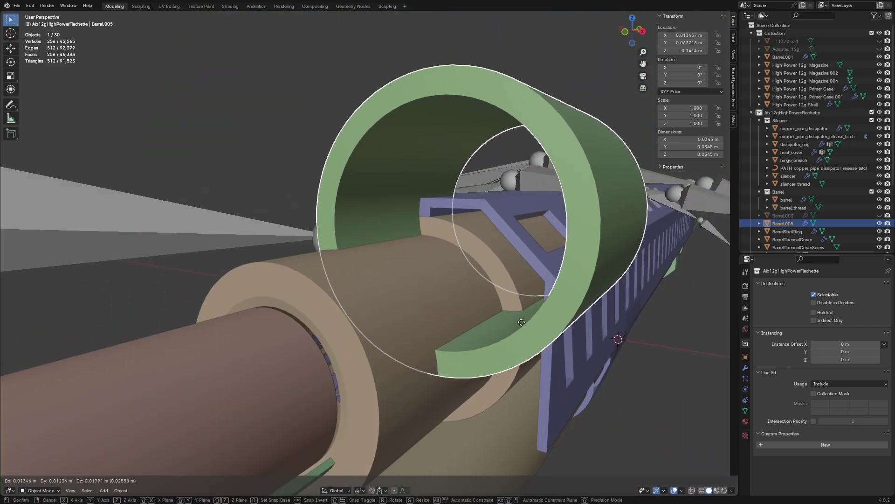
pyautogui.click(487, 317)
pyautogui.moveTo(464, 288); pyautogui.dragTo(366, 294, button='middle')
pyautogui.press('g')
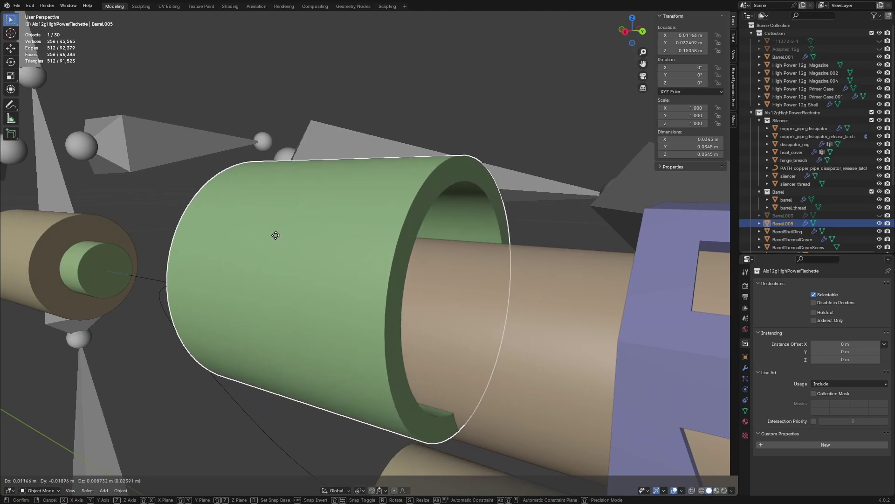
pyautogui.rightClick(416, 310)
pyautogui.moveTo(415, 310); pyautogui.dragTo(428, 281, button='middle')
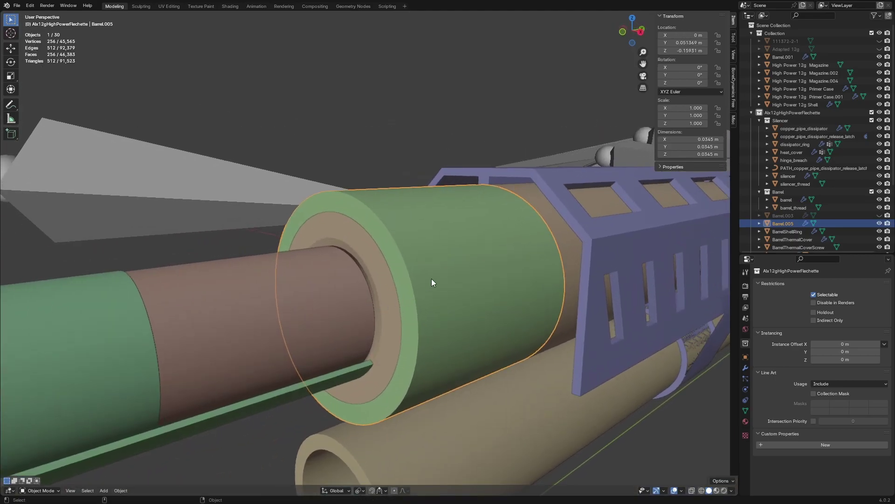
# Inspect the Barrel.005 sleeve's mesh in Edit Mode and return to Object Mode
pyautogui.scroll(2, 427, 281)
pyautogui.hotkey('ctrl', 'Tab')
pyautogui.click(366, 278)
pyautogui.hotkey('ctrl', 'Tab')
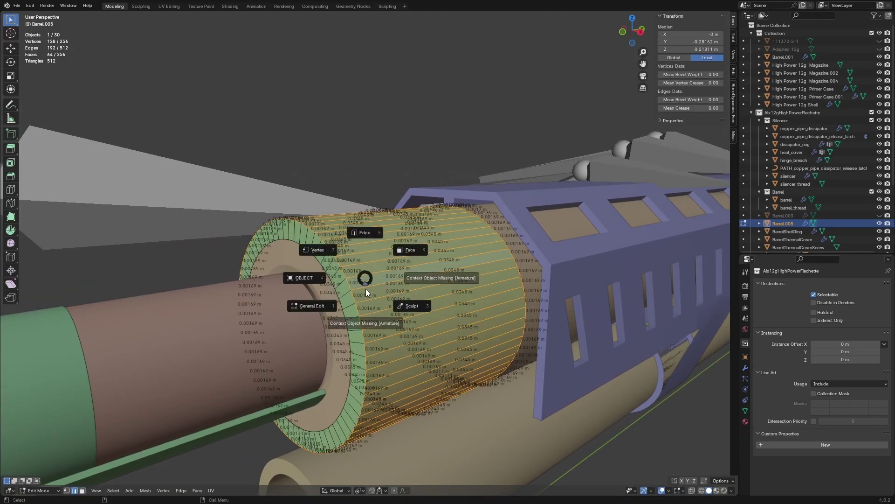
pyautogui.click(329, 290)
pyautogui.moveTo(328, 290); pyautogui.dragTo(401, 297, button='middle')
# Select all objects with High Power 12g Shell active and expand its Bevel modifier settings
pyautogui.scroll(-2, 394, 265)
pyautogui.scroll(3, 401, 297)
pyautogui.click(259, 309)
pyautogui.click(260, 309)
pyautogui.moveTo(259, 308); pyautogui.dragTo(398, 292, button='middle')
pyautogui.click(236, 294)
pyautogui.press('a')
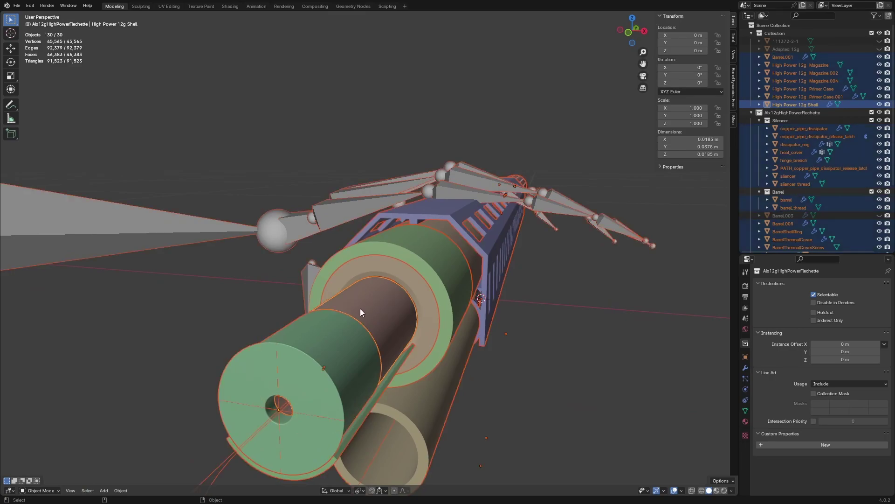
pyautogui.click(745, 367)
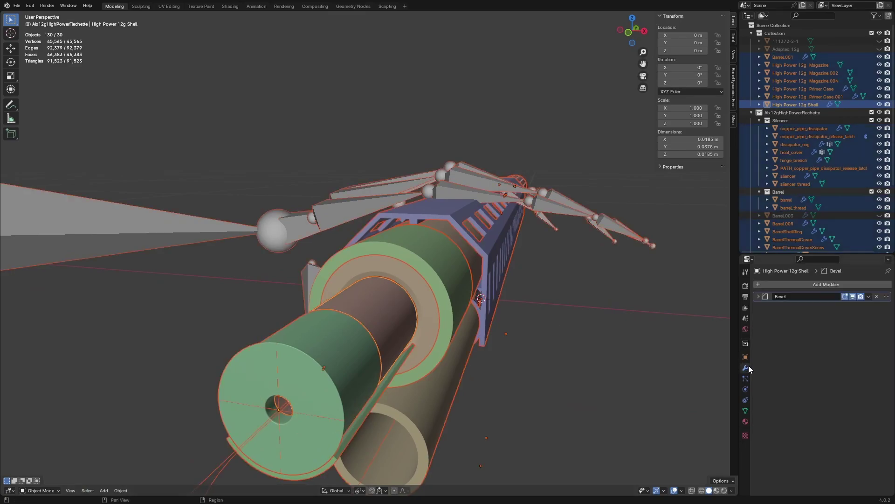
pyautogui.click(763, 300)
# Disable viewport display of the Bevel modifiers on all selected objects through Modifier Visibility, keeping edit and render display on
pyautogui.press('w')
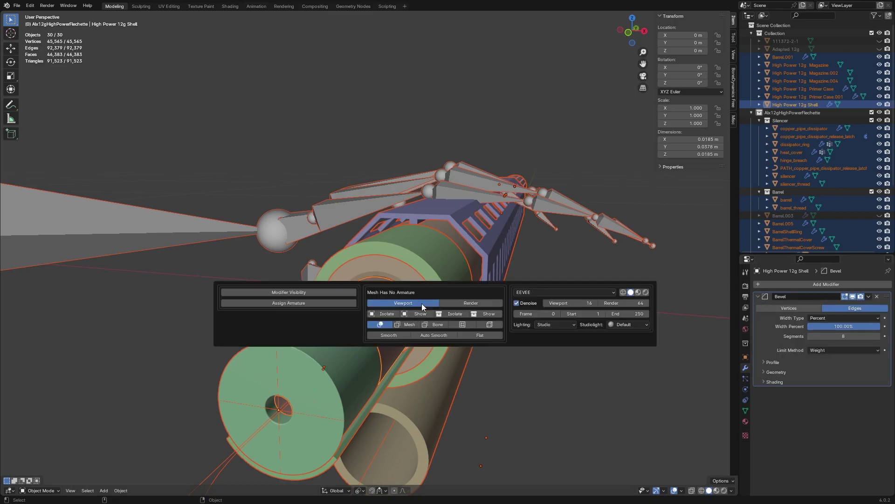
pyautogui.click(295, 293)
pyautogui.click(319, 318)
pyautogui.click(297, 337)
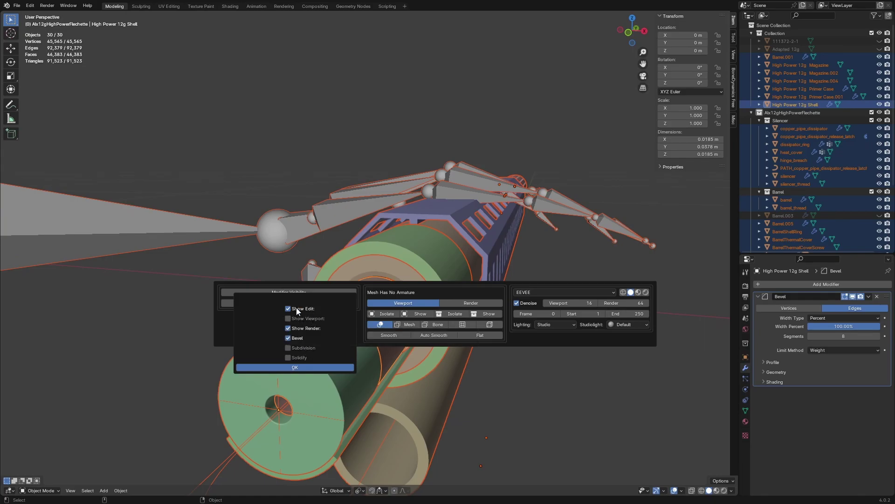
pyautogui.click(304, 328)
pyautogui.click(326, 367)
# Enable viewport display of the Bevel modifiers again for all selected objects through Modifier Visibility
pyautogui.hotkey('ctrl', 'alt', 'a')
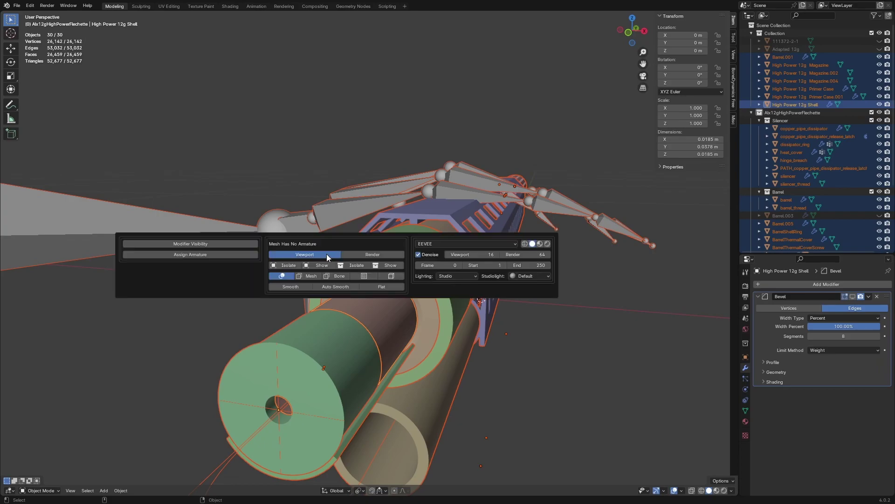
pyautogui.click(202, 246)
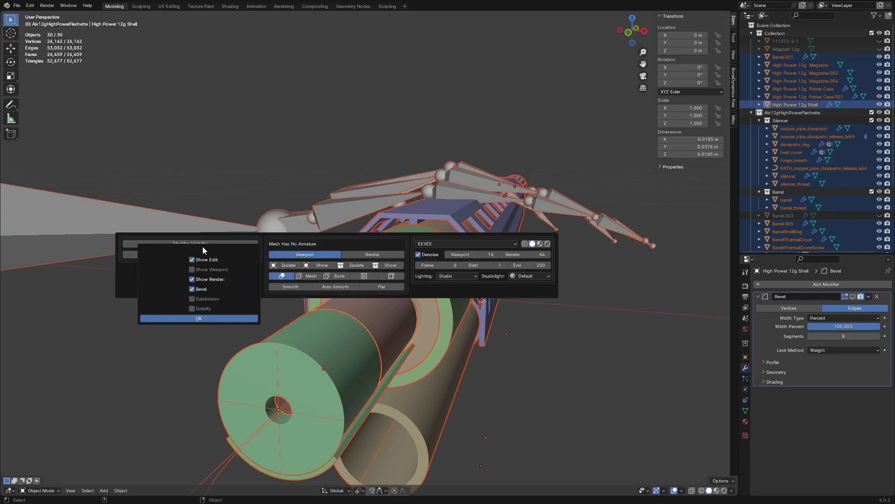
pyautogui.click(211, 269)
pyautogui.click(228, 318)
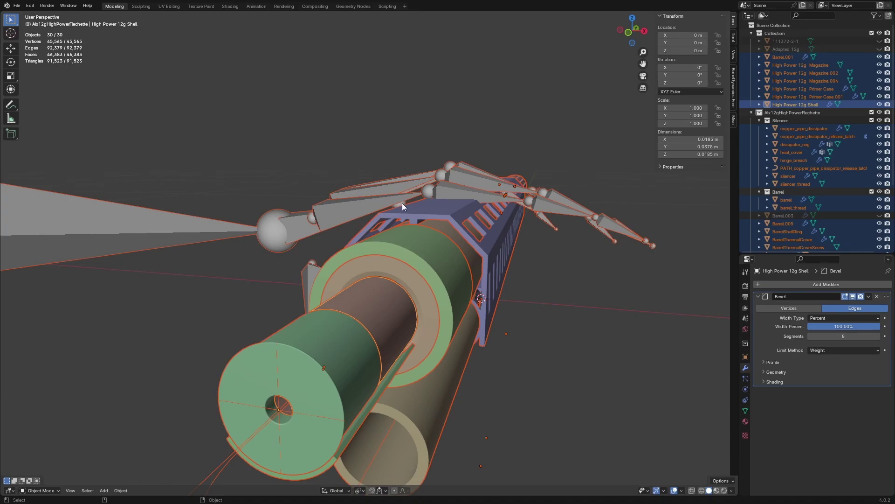
pyautogui.click(413, 225)
pyautogui.click(307, 256)
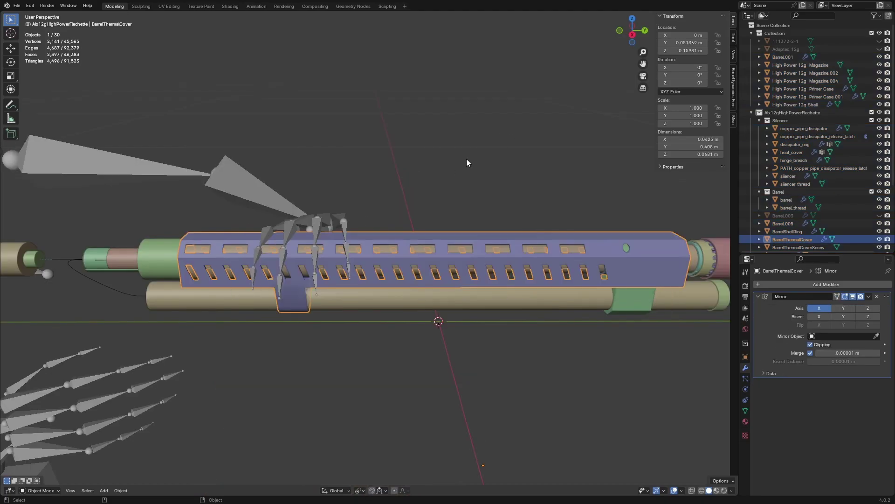
pyautogui.scroll(-5, 428, 243)
pyautogui.moveTo(392, 178); pyautogui.dragTo(639, 302)
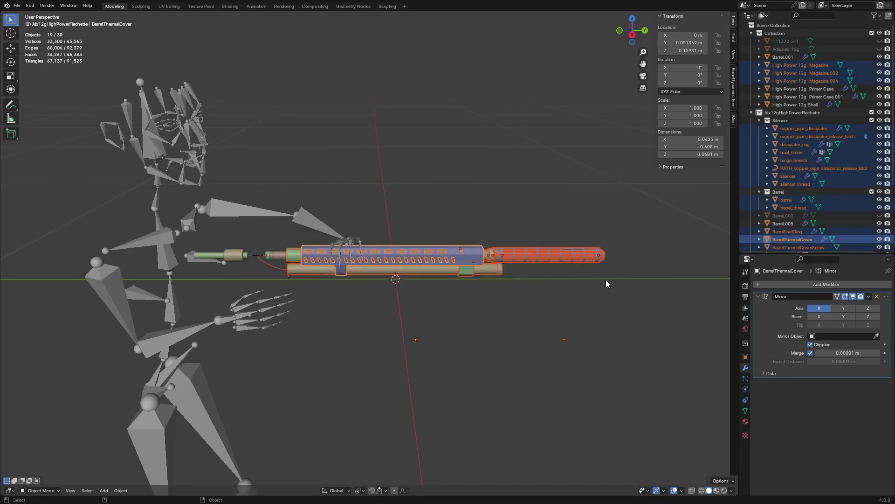
pyautogui.hotkey('ctrl', 'alt', 'a')
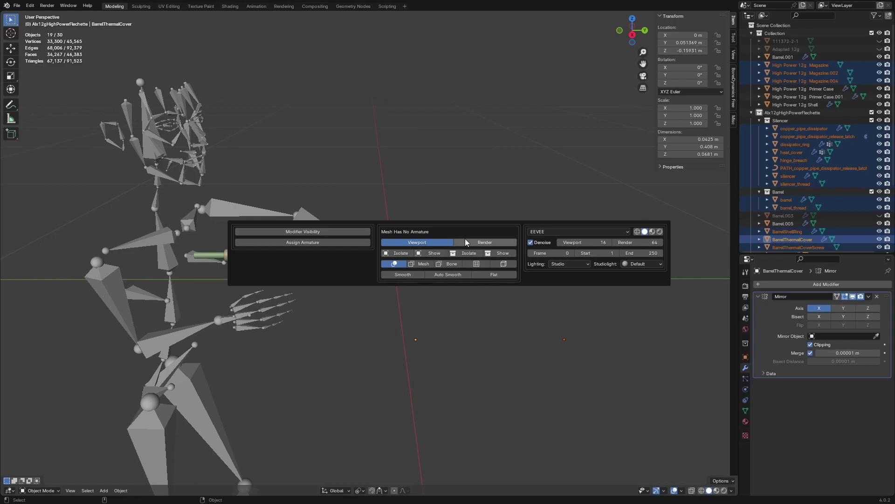
pyautogui.click(303, 242)
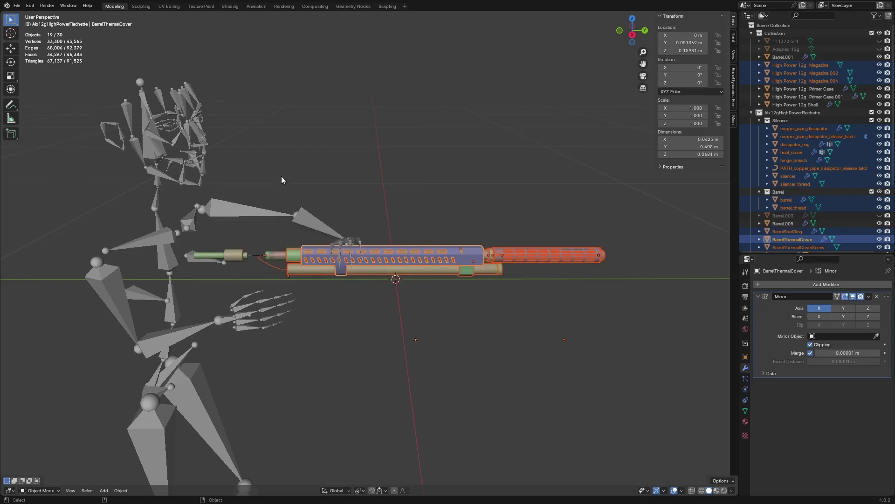
# Assign the metarig armature to all selected objects with Should Parent enabled, using BarrelThermalCover as the active object
pyautogui.click(286, 208)
pyautogui.moveTo(434, 228); pyautogui.dragTo(552, 292)
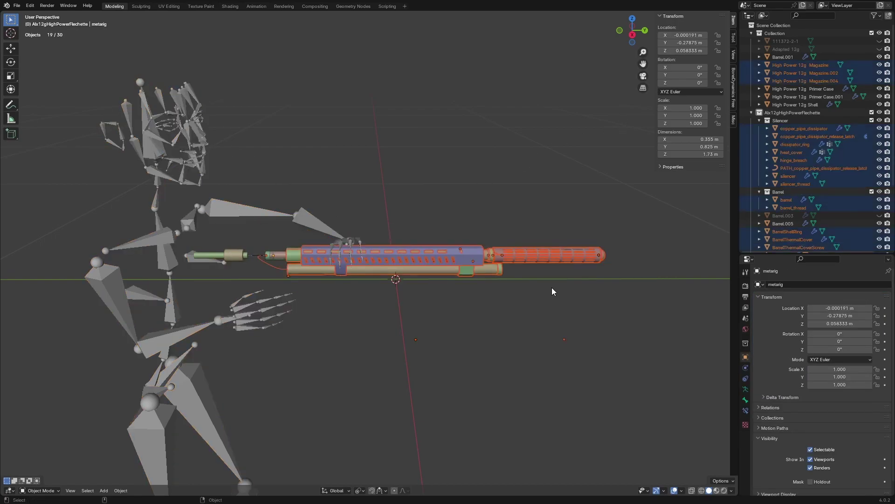
pyautogui.moveTo(547, 288); pyautogui.dragTo(478, 253, button='middle')
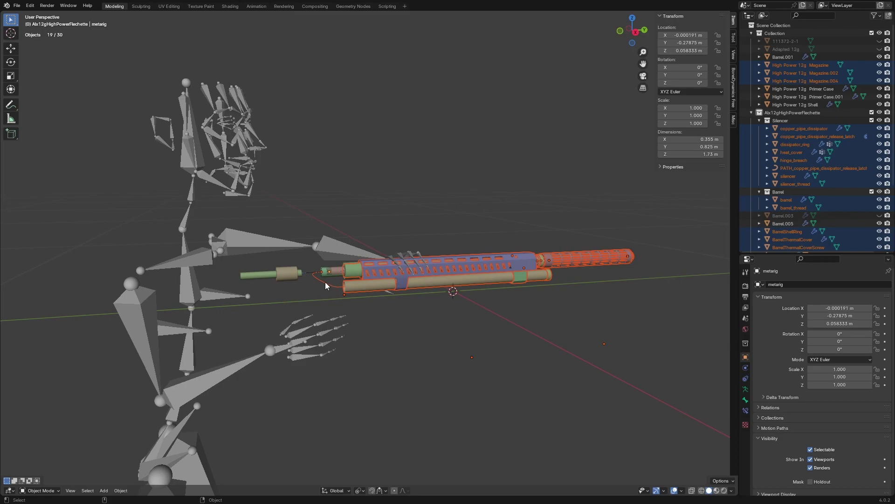
pyautogui.keyDown('shift'); pyautogui.click(254, 141); pyautogui.keyUp('shift')
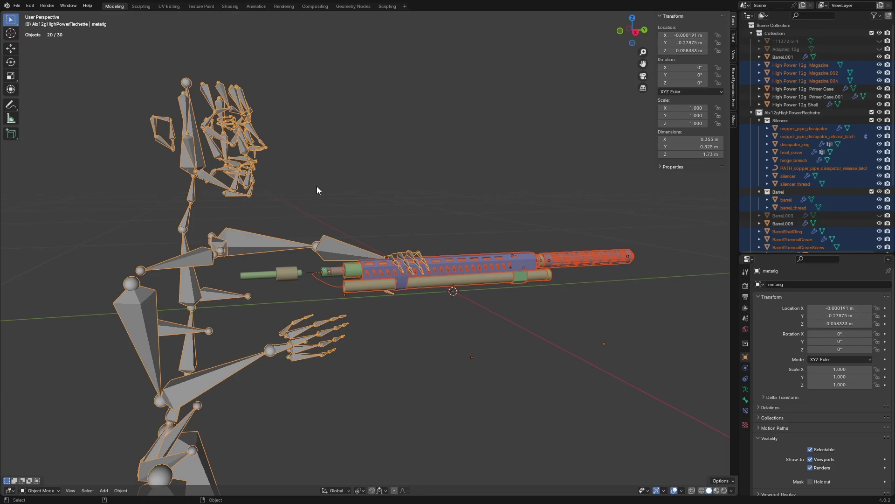
pyautogui.press('a')
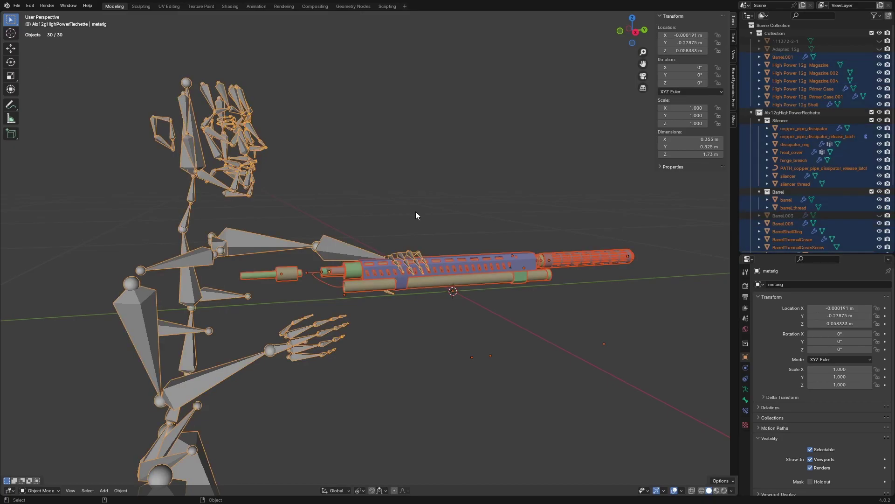
pyautogui.keyDown('shift'); pyautogui.click(530, 256); pyautogui.keyUp('shift')
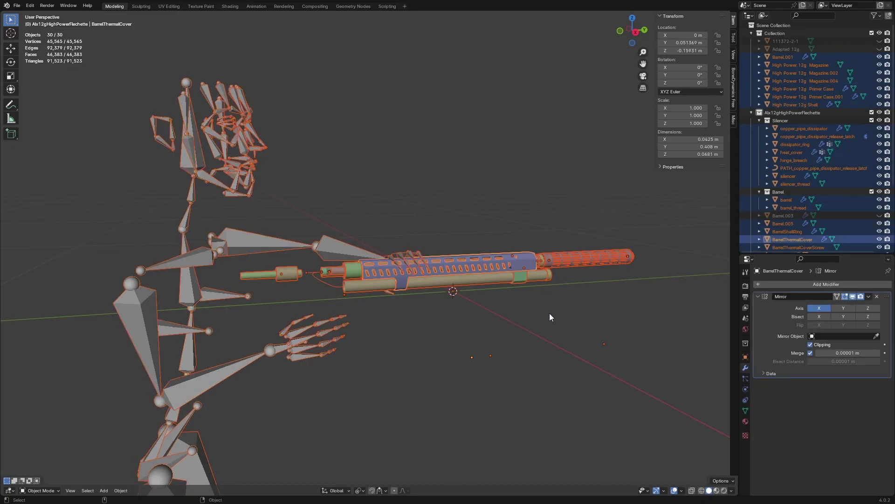
pyautogui.hotkey('ctrl', 'alt', 'a')
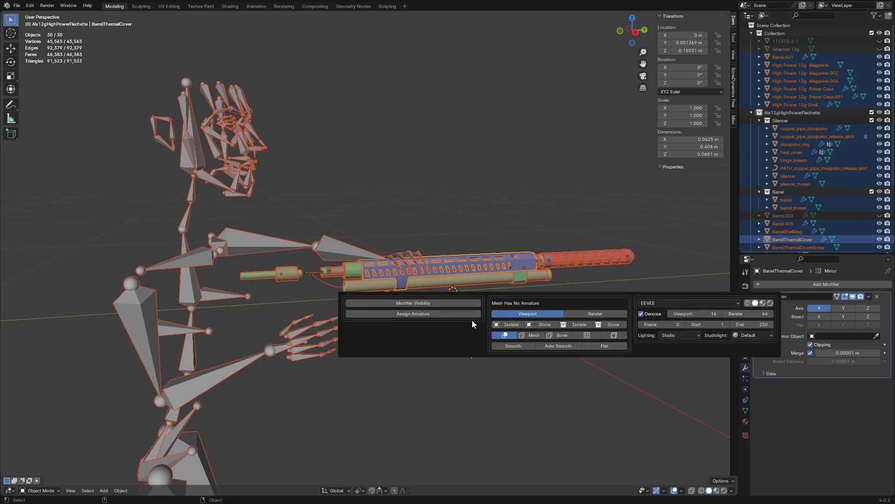
pyautogui.click(440, 315)
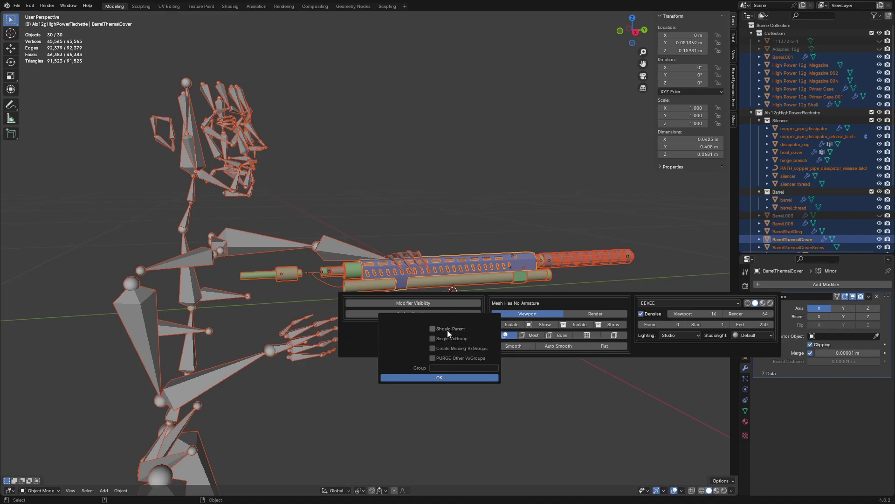
pyautogui.click(430, 378)
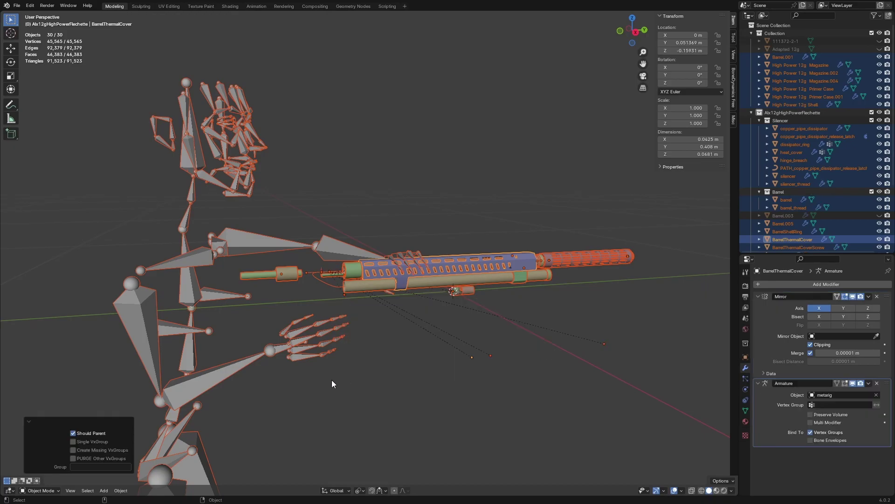
# Disable Should Parent in the armature assignment's settings
pyautogui.scroll(-5, 851, 104)
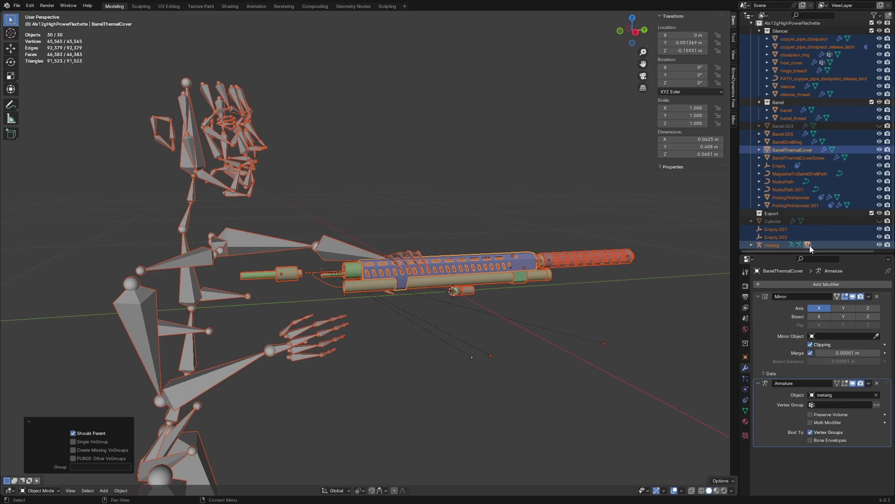
pyautogui.click(82, 433)
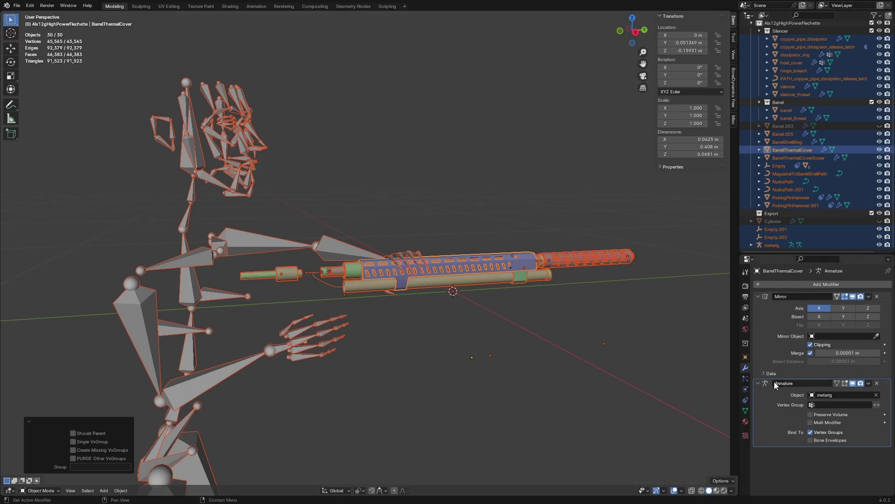
# Toggle the Mirror modifier's viewport display on BarrelThermalCover, select metarig, and undo the selection and the last display toggle
pyautogui.click(852, 298)
pyautogui.click(854, 297)
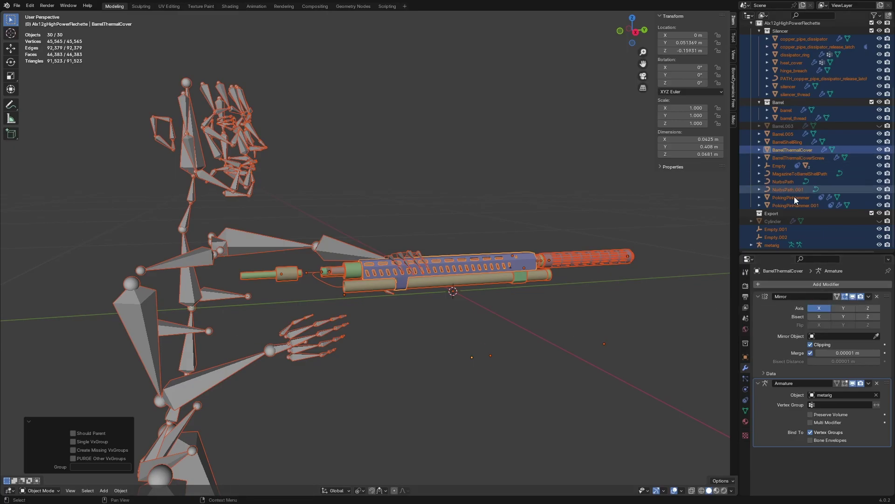
pyautogui.click(781, 245)
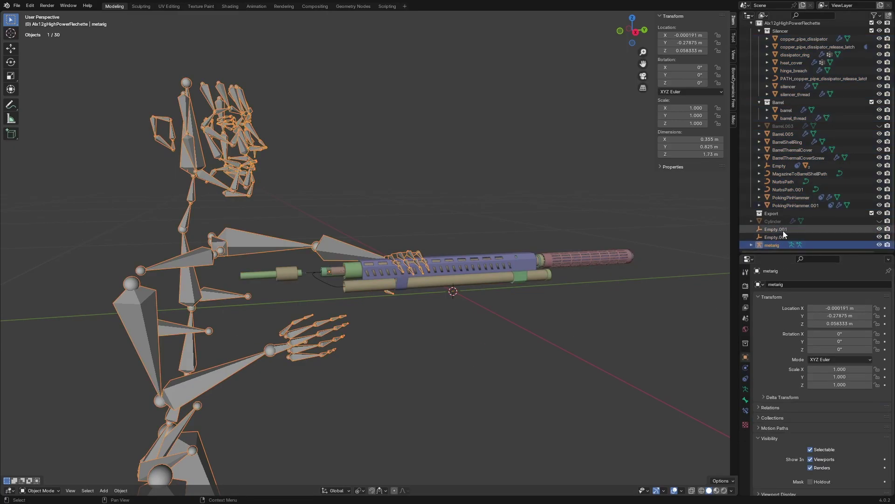
pyautogui.hotkey('ctrl', 'z')
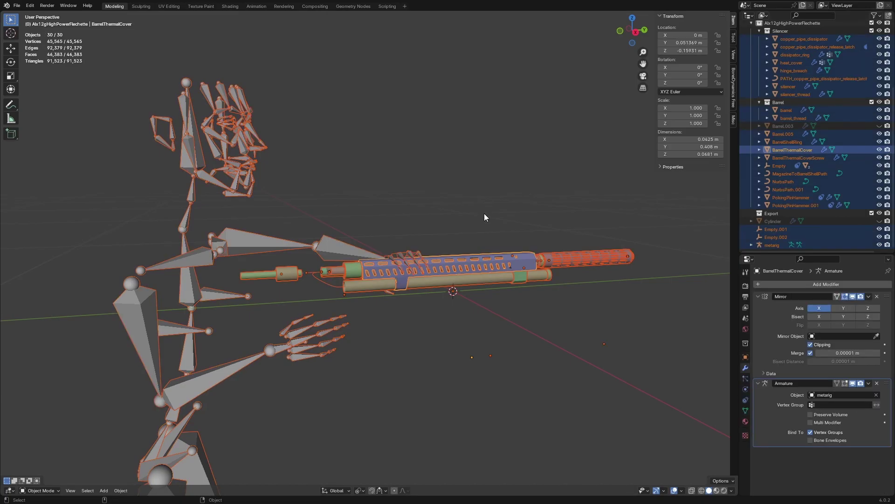
pyautogui.hotkey('ctrl', 'z')
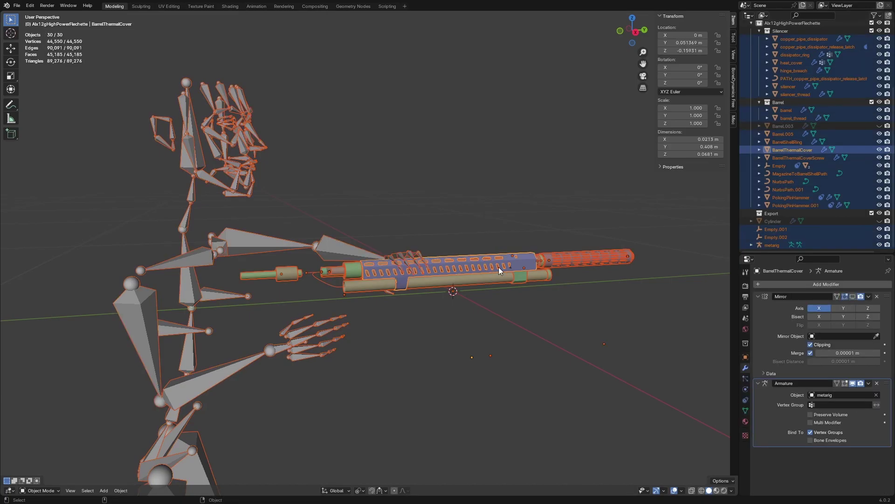
# Assign the metarig armature to all selected weapon objects through Assign Armature with Should Parent enabled
pyautogui.hotkey('ctrl', 'alt', 'a')
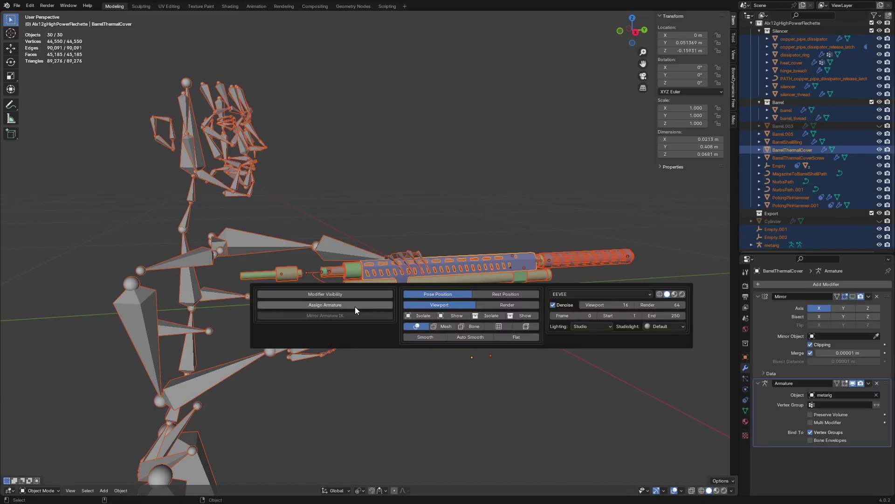
pyautogui.click(339, 306)
pyautogui.click(346, 320)
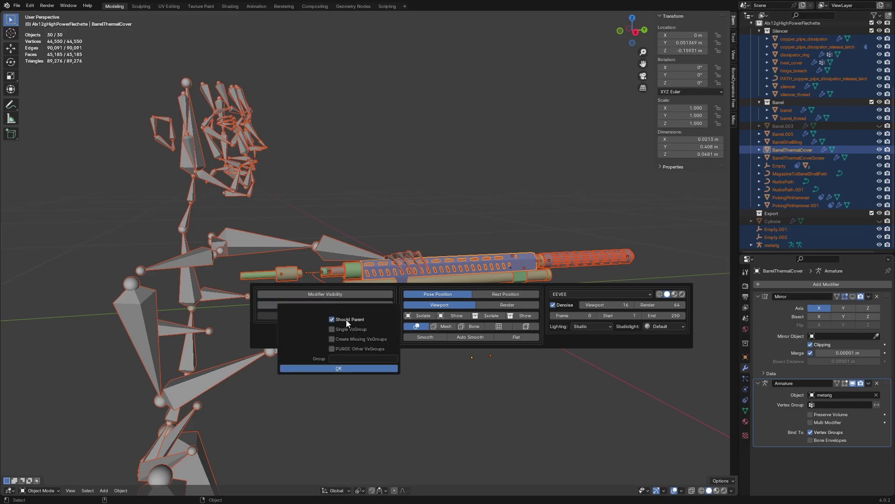
pyautogui.click(341, 369)
pyautogui.moveTo(407, 288); pyautogui.dragTo(422, 178, button='middle')
pyautogui.scroll(-4, 410, 243)
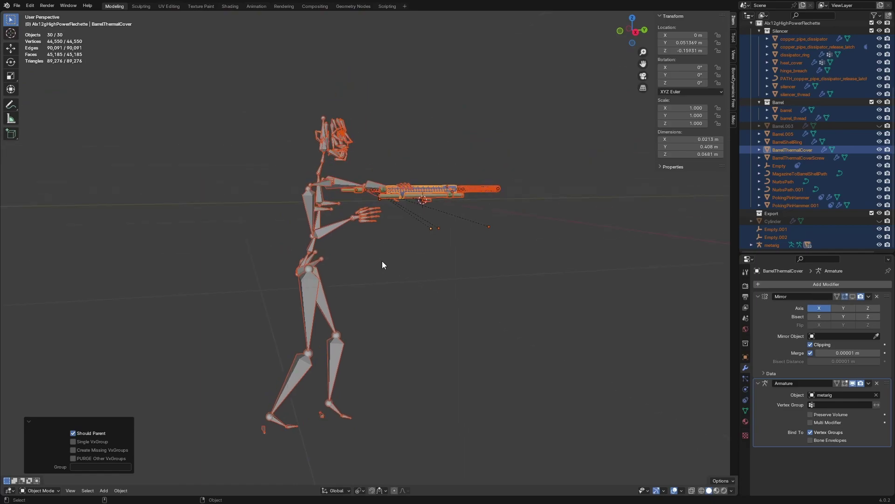
pyautogui.scroll(6, 457, 176)
pyautogui.keyDown('shift'); pyautogui.moveTo(532, 99); pyautogui.dragTo(394, 293, button='middle'); pyautogui.keyUp('shift')
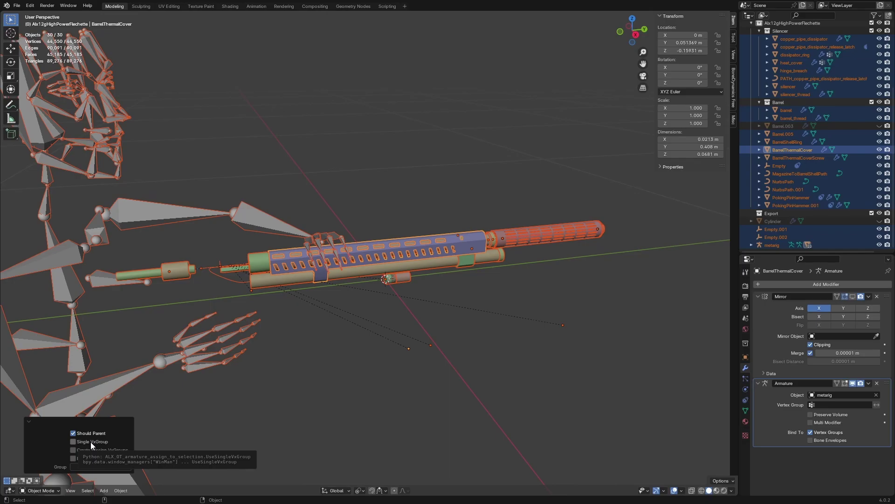
# Set the armature assignment's Group to spine.006 and enable Single VxGroup
pyautogui.click(94, 464)
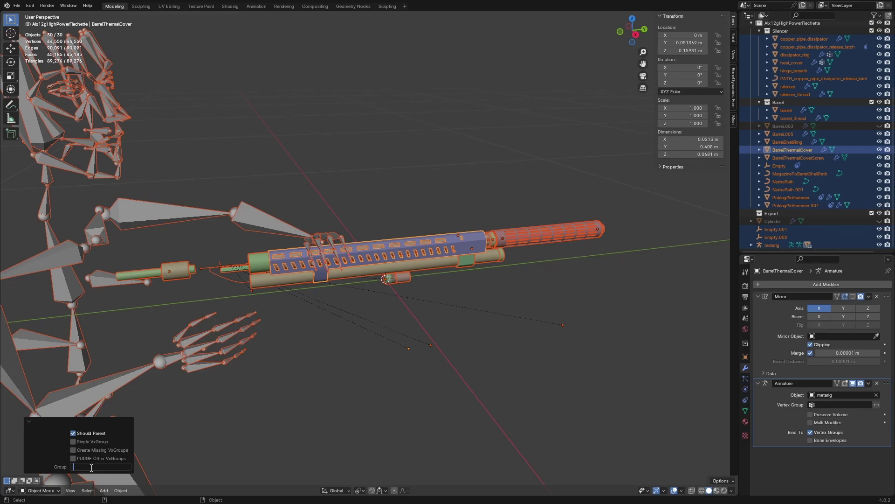
pyautogui.write('spine.005')
pyautogui.press('BackSpace')
pyautogui.write('6')
pyautogui.press('Return')
pyautogui.moveTo(312, 256); pyautogui.dragTo(99, 400, button='middle')
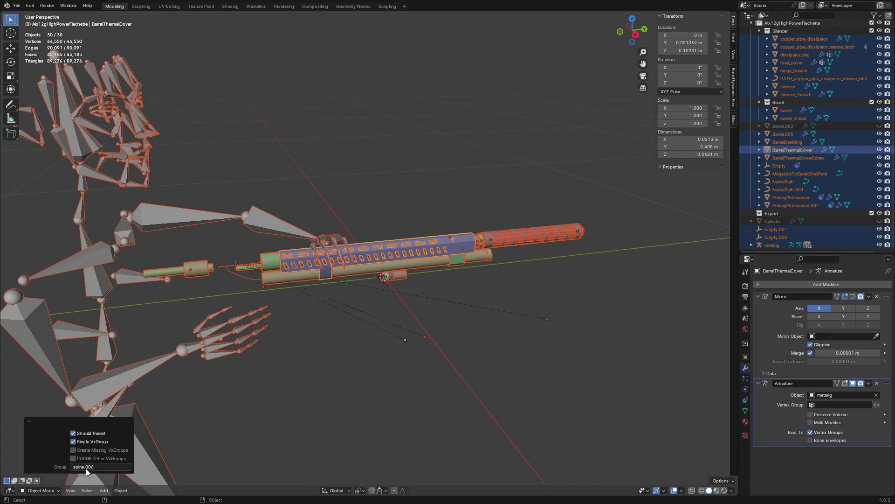
pyautogui.click(74, 442)
pyautogui.click(103, 468)
pyautogui.press('Return')
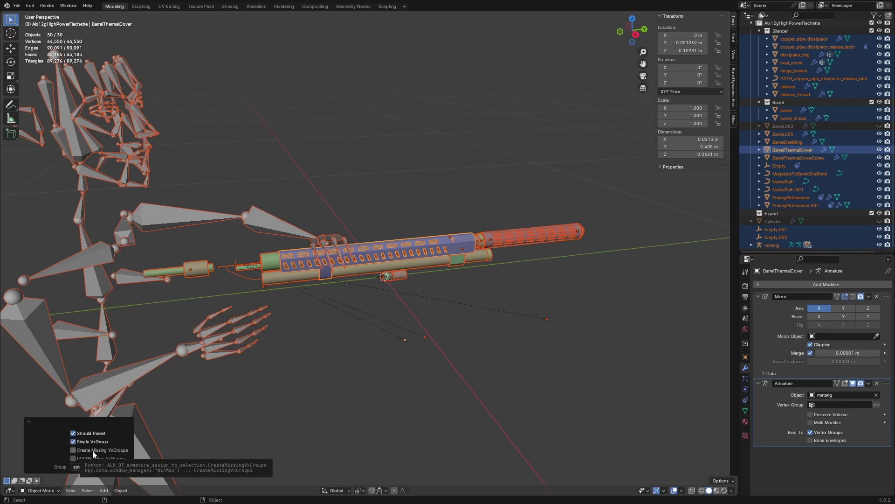
# Enable Create Missing VxGroups for the armature assignment and display BarrelThermalCover's vertex groups
pyautogui.scroll(-4, 362, 340)
pyautogui.keyDown('shift'); pyautogui.moveTo(363, 310); pyautogui.dragTo(434, 117, button='middle'); pyautogui.keyUp('shift')
pyautogui.moveTo(413, 211); pyautogui.dragTo(423, 182, button='middle')
pyautogui.keyDown('shift'); pyautogui.moveTo(405, 198); pyautogui.dragTo(312, 265, button='middle'); pyautogui.keyUp('shift')
pyautogui.click(73, 450)
pyautogui.scroll(5, 268, 356)
pyautogui.moveTo(268, 357); pyautogui.dragTo(382, 325, button='middle')
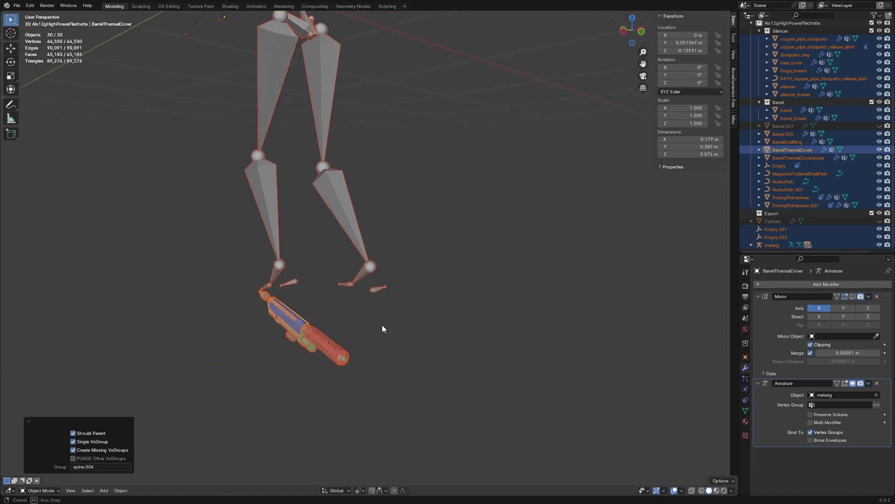
pyautogui.scroll(4, 382, 325)
pyautogui.scroll(-4, 320, 271)
pyautogui.moveTo(348, 261); pyautogui.dragTo(202, 381, button='middle')
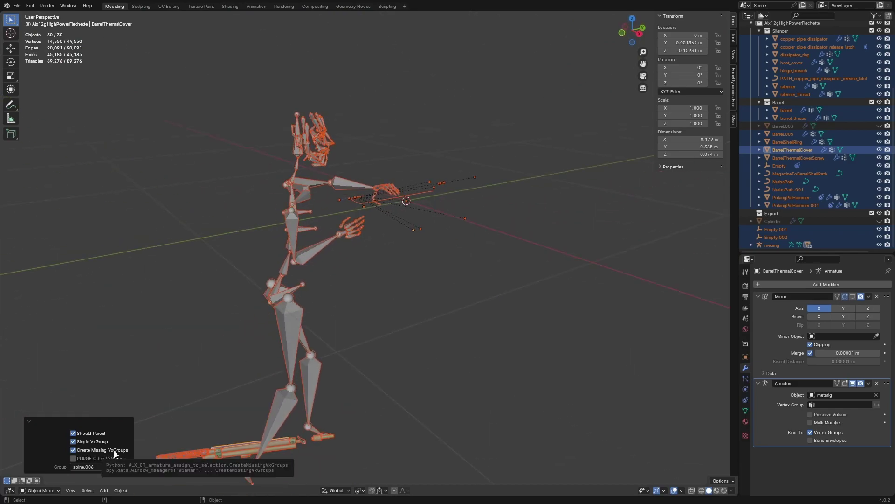
pyautogui.click(745, 410)
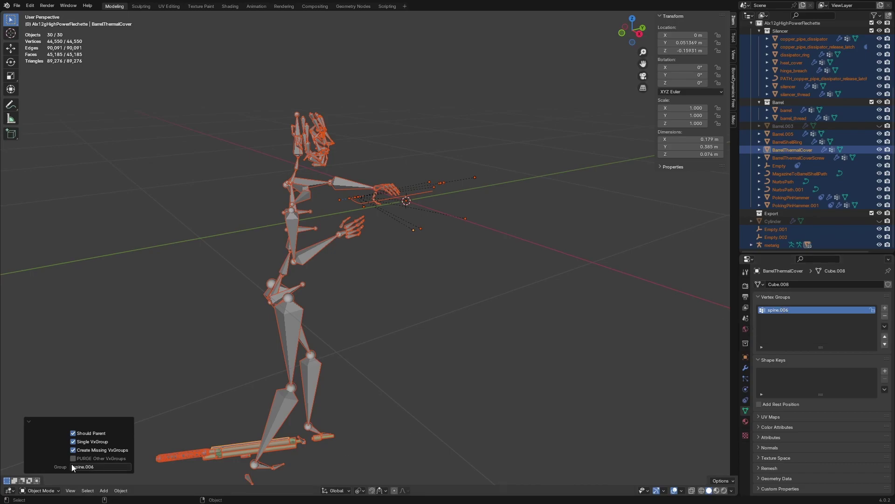
# Change the armature assignment's Group to hand.L
pyautogui.click(102, 467)
pyautogui.write('hand.l')
pyautogui.press('BackSpace')
pyautogui.write('L')
pyautogui.press('Return')
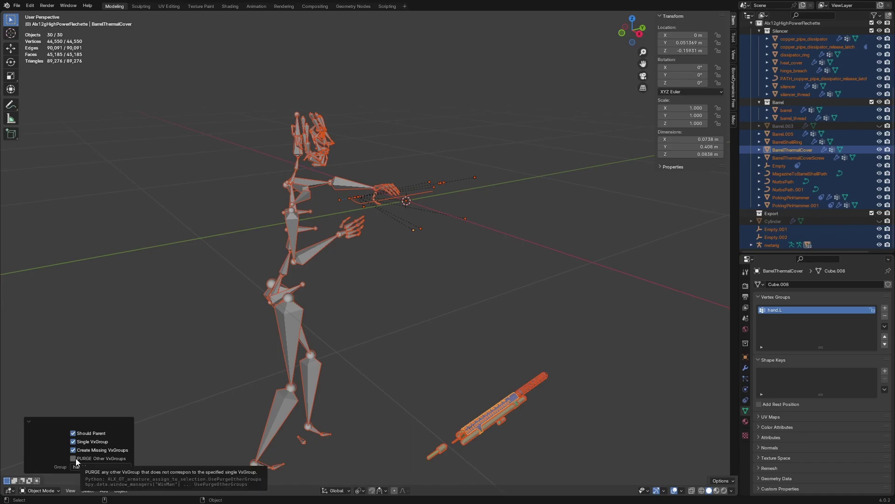
pyautogui.write('.L')
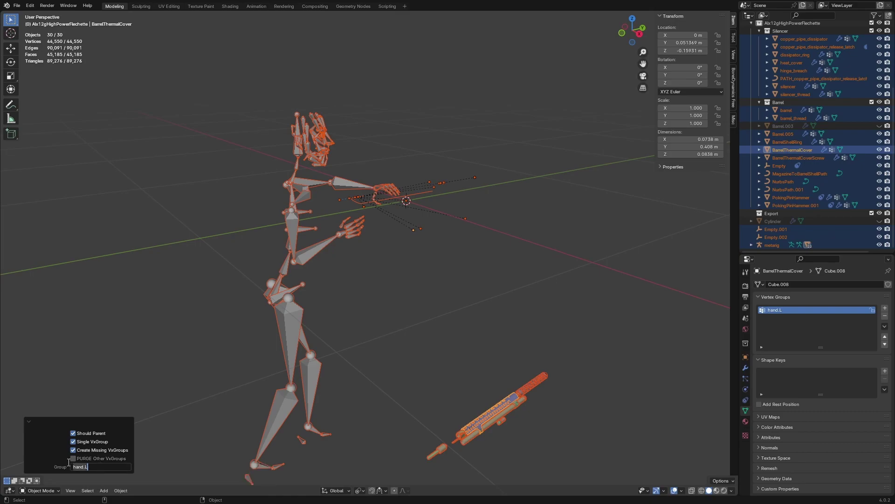
# Set the armature assignment's Group to the nonexistent bone name asdkjhasdjh and disable Create Missing VxGroups
pyautogui.write('asdkjhasdjh')
pyautogui.press('Return')
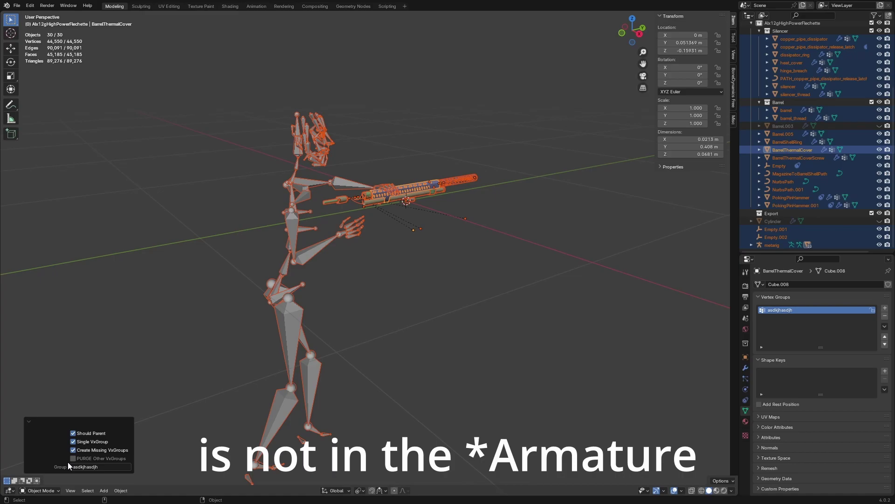
pyautogui.click(75, 450)
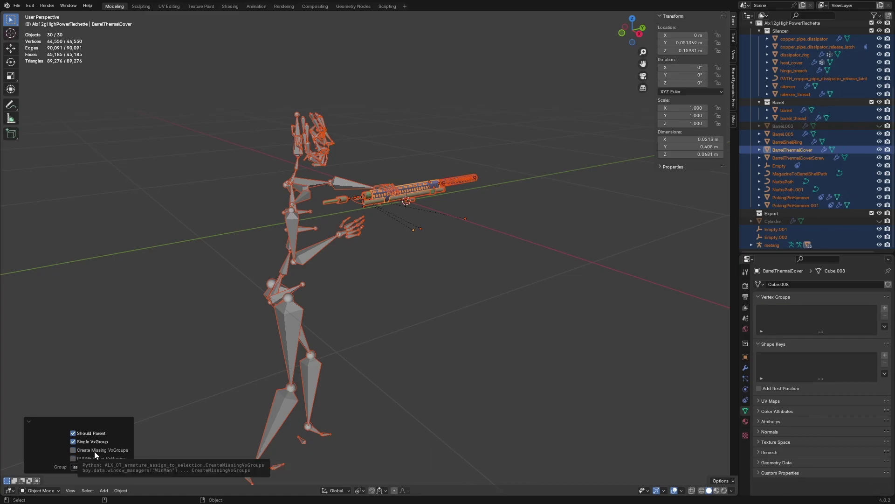
pyautogui.moveTo(94, 452); pyautogui.dragTo(86, 460)
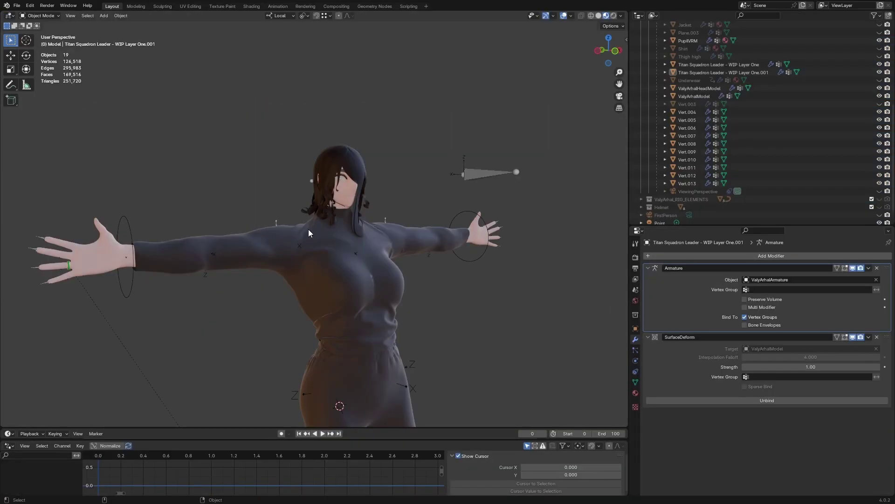
# Select the character's front hair strand Vert.005 and open the Assign Armature options
pyautogui.moveTo(309, 229); pyautogui.dragTo(358, 241, button='middle')
pyautogui.click(304, 213)
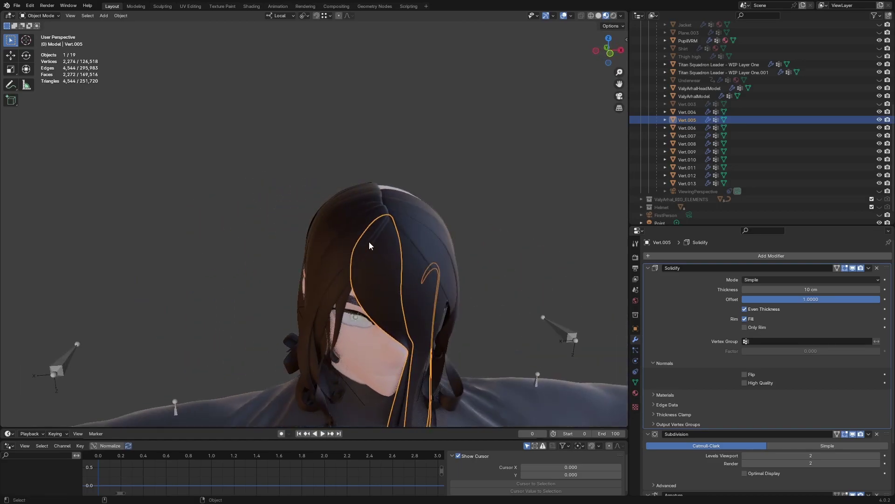
pyautogui.hotkey('alt', 'space')
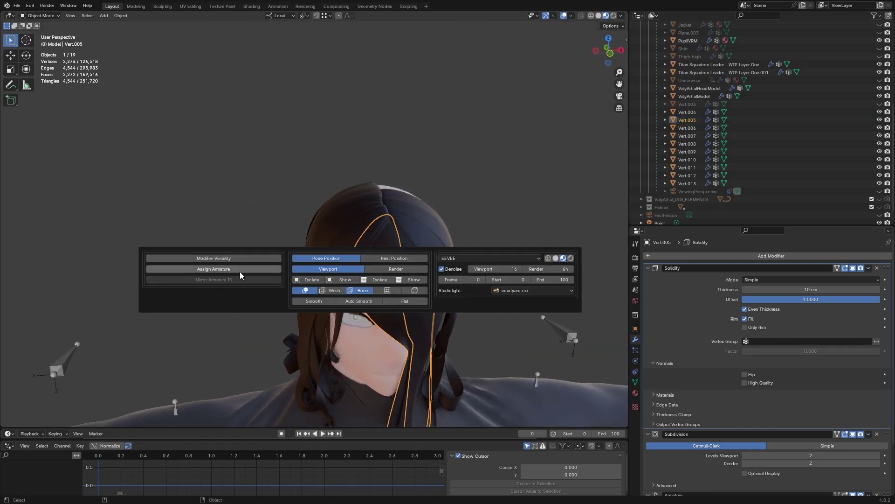
pyautogui.click(206, 269)
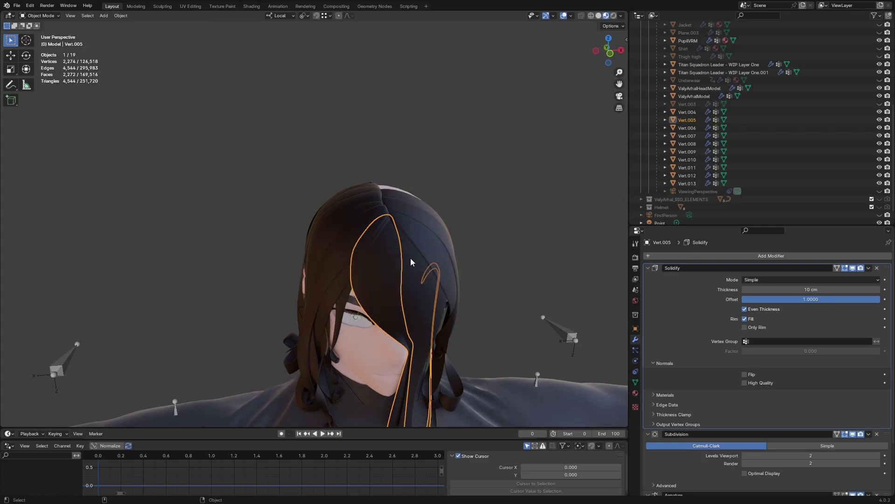
# Delete the Armature modifier and the head vertex group from the front hair strand Vert.005
pyautogui.moveTo(409, 256); pyautogui.dragTo(413, 270, button='middle')
pyautogui.scroll(-3, 692, 312)
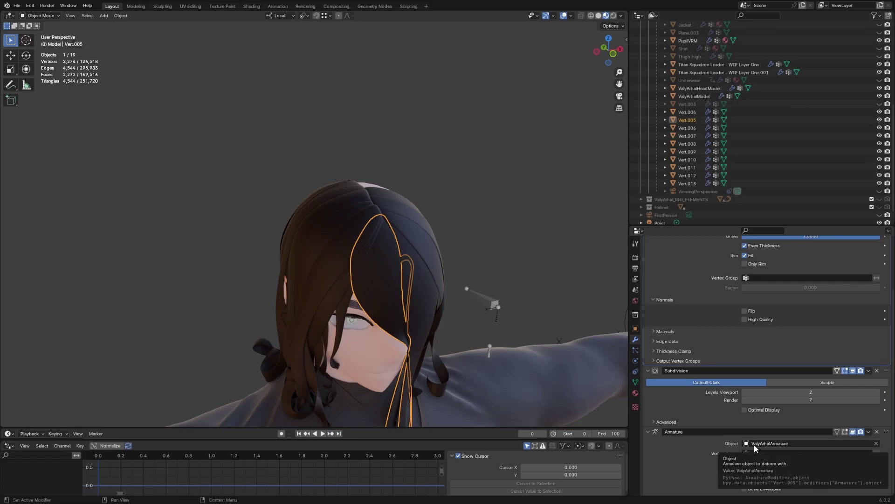
pyautogui.moveTo(355, 240); pyautogui.dragTo(498, 307, button='middle')
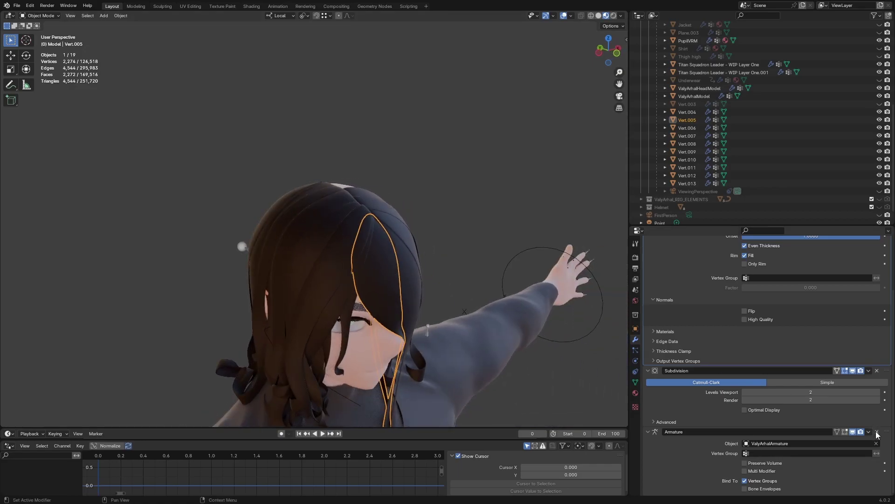
pyautogui.scroll(3, 634, 343)
pyautogui.click(635, 381)
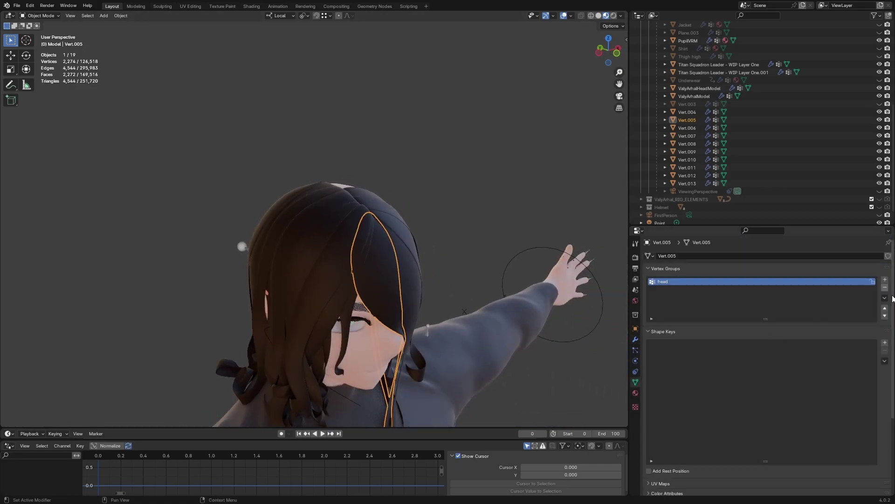
# Remove the head vertex group from the hair strands Vert.006 and Vert.013
pyautogui.click(304, 227)
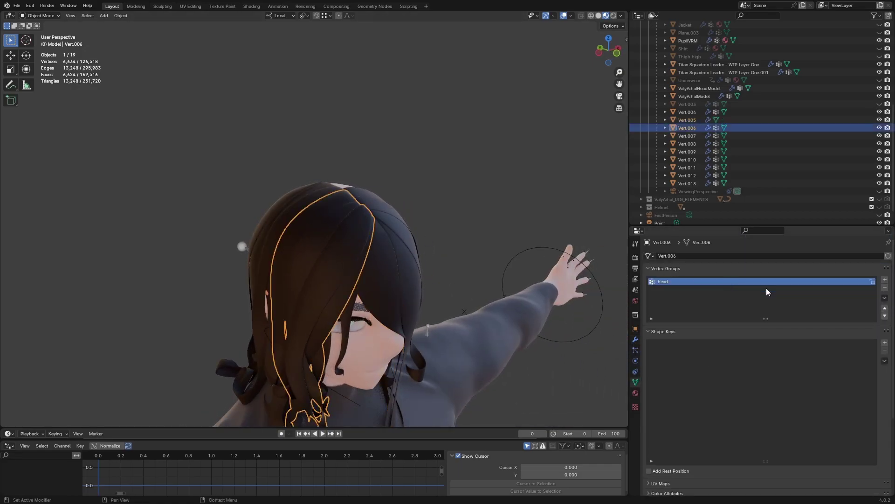
pyautogui.click(885, 288)
pyautogui.click(297, 227)
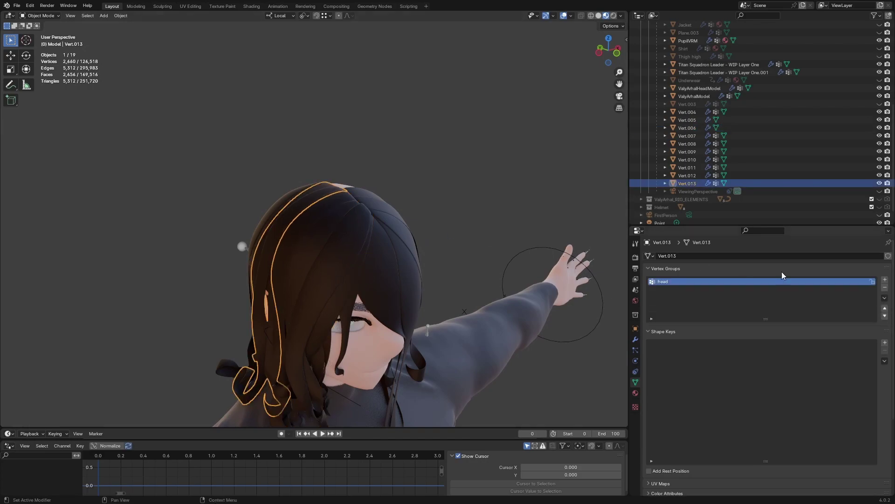
pyautogui.click(885, 288)
# Delete the Armature modifier from the hair strand Vert.013
pyautogui.click(635, 339)
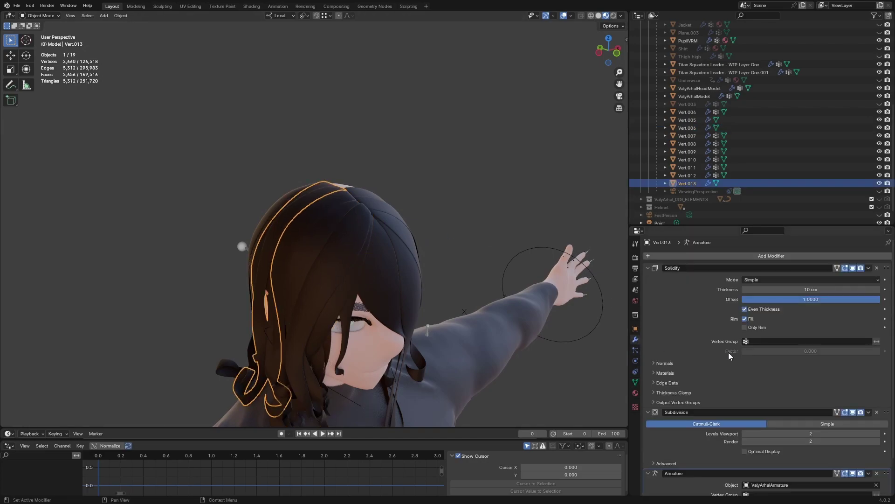
pyautogui.scroll(-6, 711, 396)
pyautogui.click(876, 432)
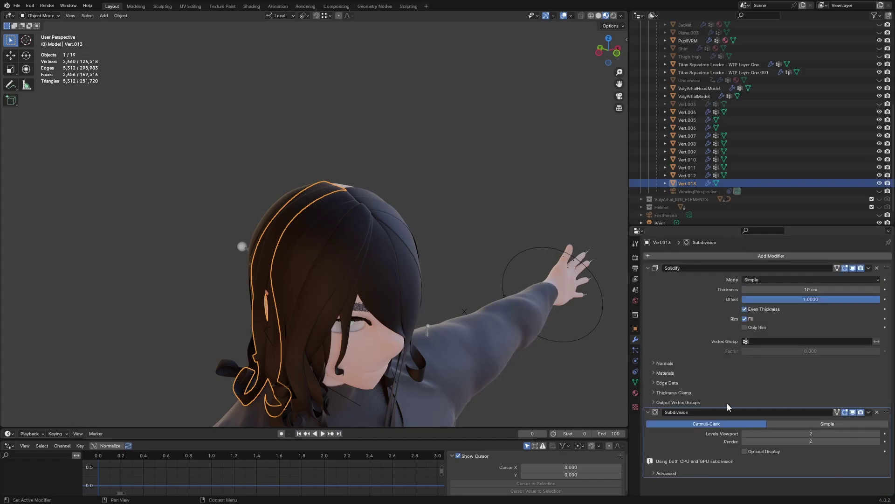
# Select the range of hair strands from Vert.013 to Vert.003 and toggle Vert.003's viewport visibility
pyautogui.click(373, 262)
pyautogui.moveTo(427, 245); pyautogui.dragTo(389, 242, button='middle')
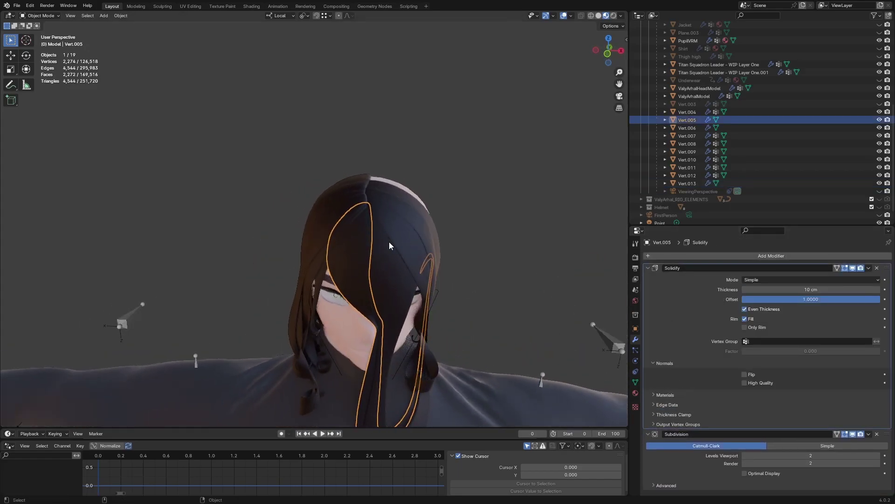
pyautogui.click(685, 183)
pyautogui.scroll(2, 670, 114)
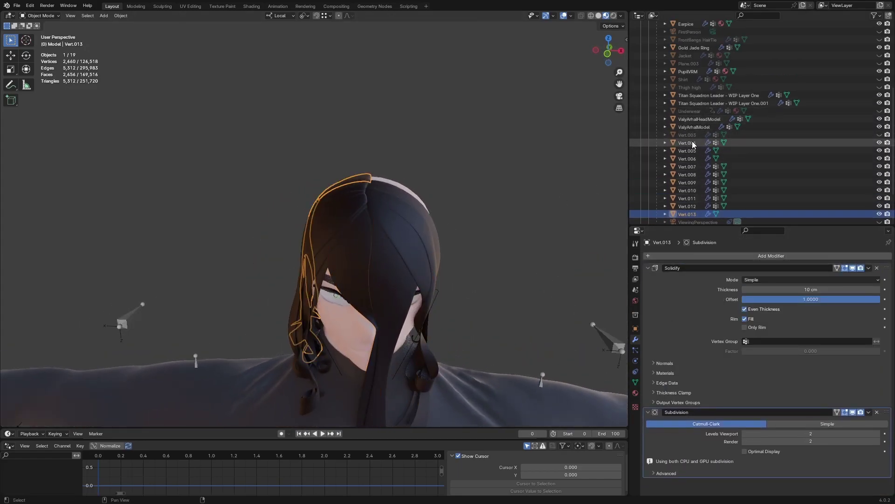
pyautogui.keyDown('shift'); pyautogui.click(690, 135); pyautogui.keyUp('shift')
pyautogui.click(880, 135)
pyautogui.click(881, 135)
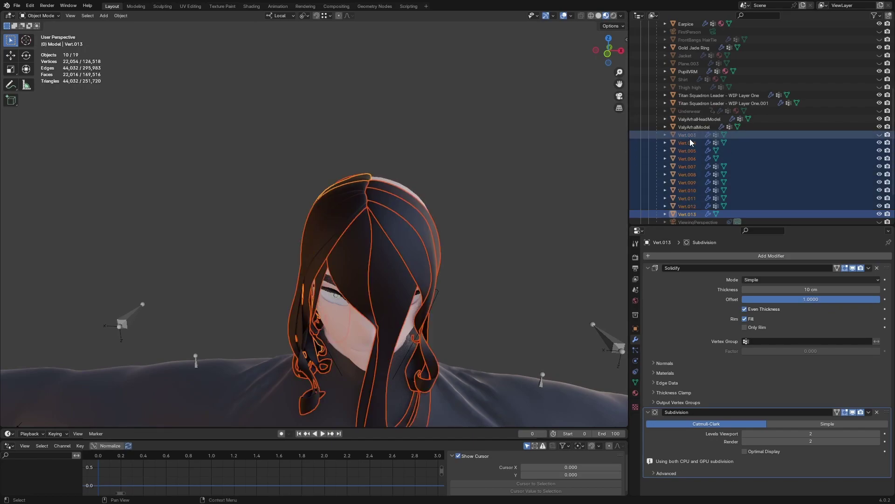
# Add ValyArhalArmature to the selected hair strands and run Assign Armature with Create Missing VxGroups enabled and the group head
pyautogui.moveTo(325, 198); pyautogui.dragTo(452, 251, button='middle')
pyautogui.moveTo(350, 224); pyautogui.dragTo(355, 205, button='middle')
pyautogui.keyDown('shift'); pyautogui.click(159, 279); pyautogui.keyUp('shift')
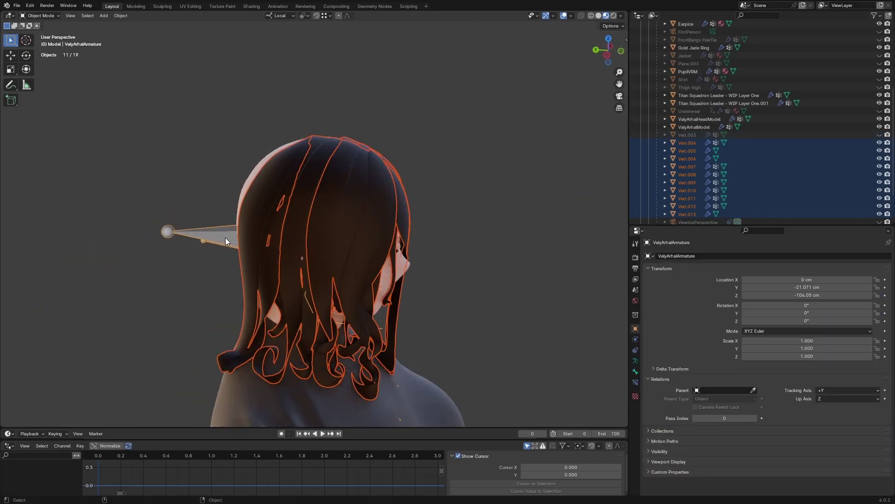
pyautogui.keyDown('shift'); pyautogui.click(386, 178); pyautogui.keyUp('shift')
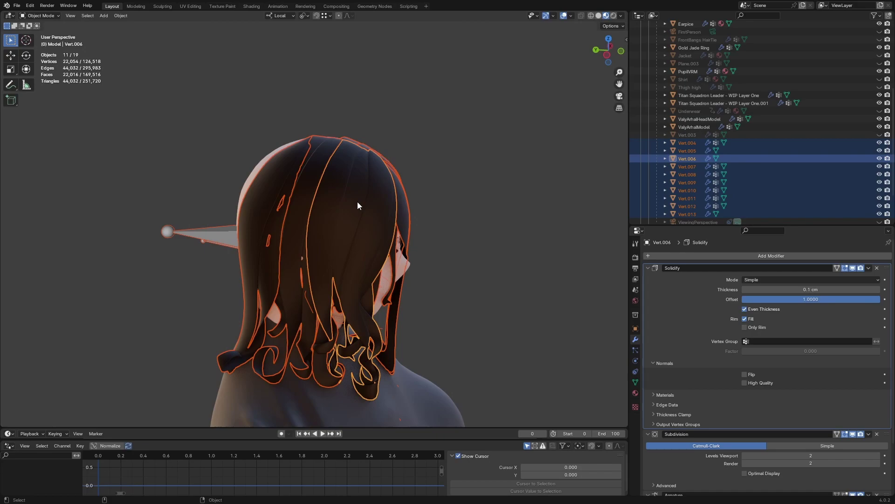
pyautogui.hotkey('ctrl', 'space')
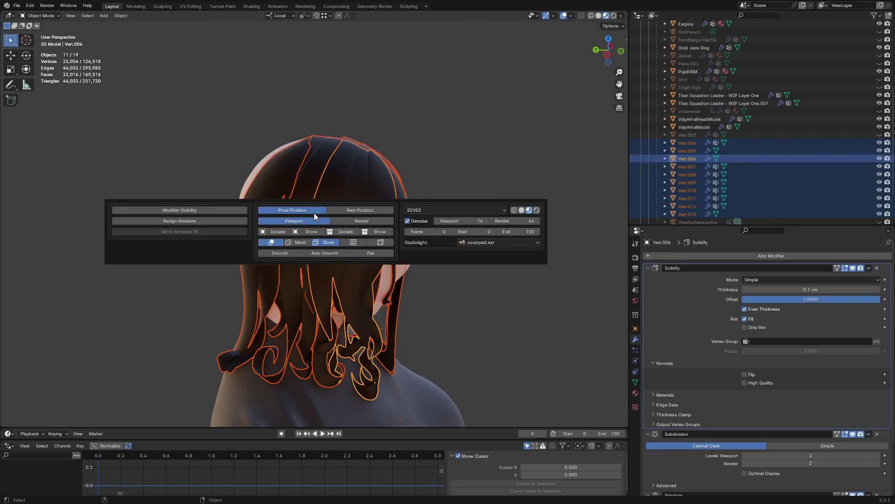
pyautogui.click(193, 220)
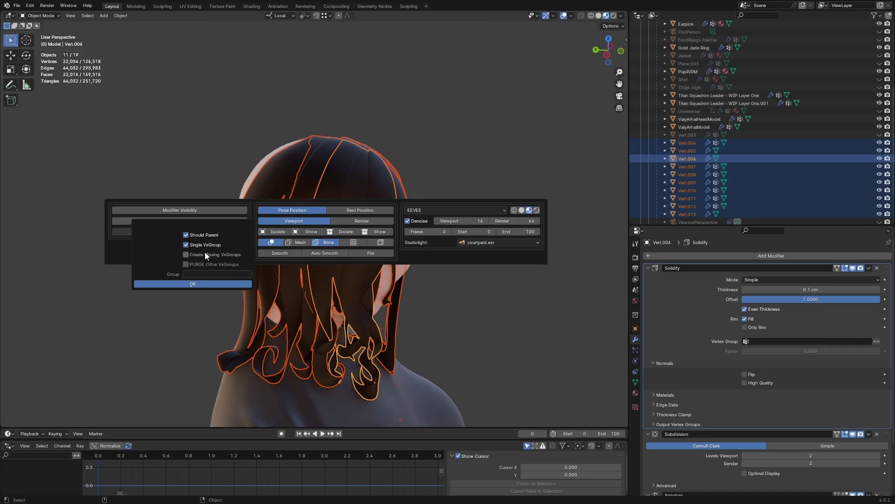
pyautogui.click(211, 274)
pyautogui.write('hesad')
pyautogui.press('BackSpace')
pyautogui.press('BackSpace')
pyautogui.press('BackSpace')
pyautogui.write('ad')
pyautogui.click(203, 283)
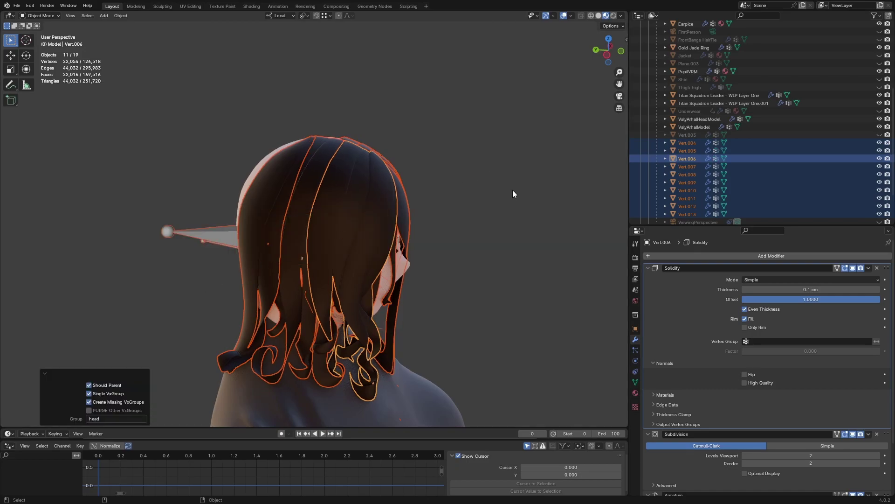
# Examine the Armature modifier on individual hair strands, including Vert.006, Vert.009 and Vert.007
pyautogui.click(379, 191)
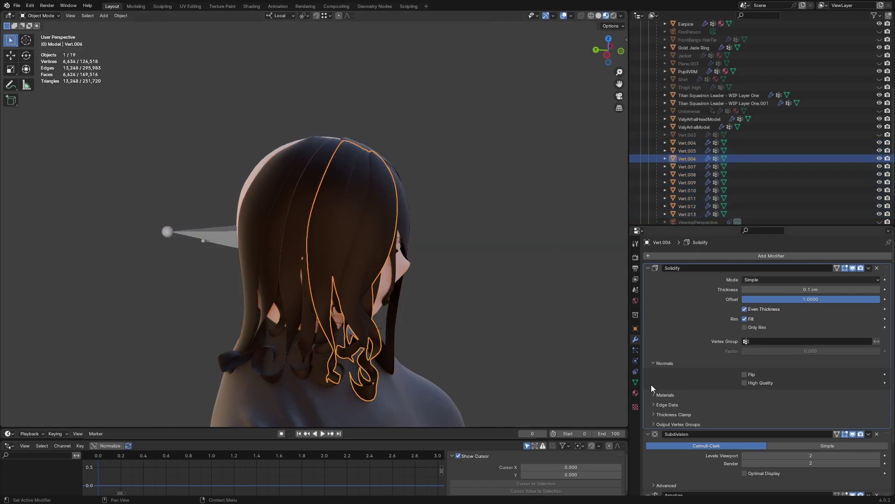
pyautogui.scroll(-3, 695, 337)
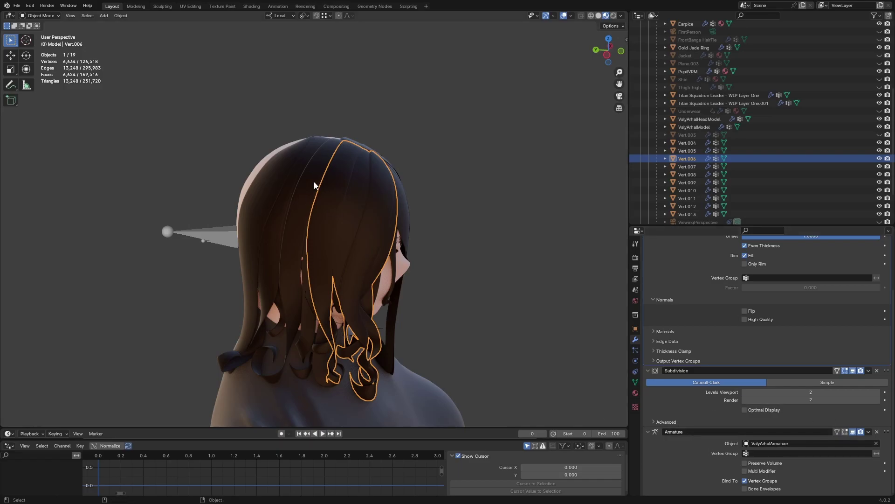
pyautogui.click(256, 190)
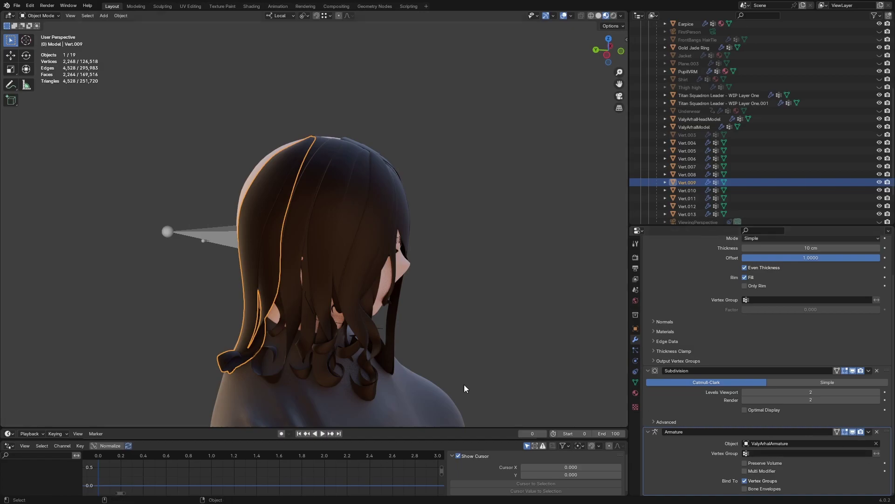
pyautogui.click(299, 183)
pyautogui.moveTo(318, 191); pyautogui.dragTo(445, 270, button='middle')
pyautogui.click(444, 269)
pyautogui.moveTo(386, 252); pyautogui.dragTo(400, 240, button='middle')
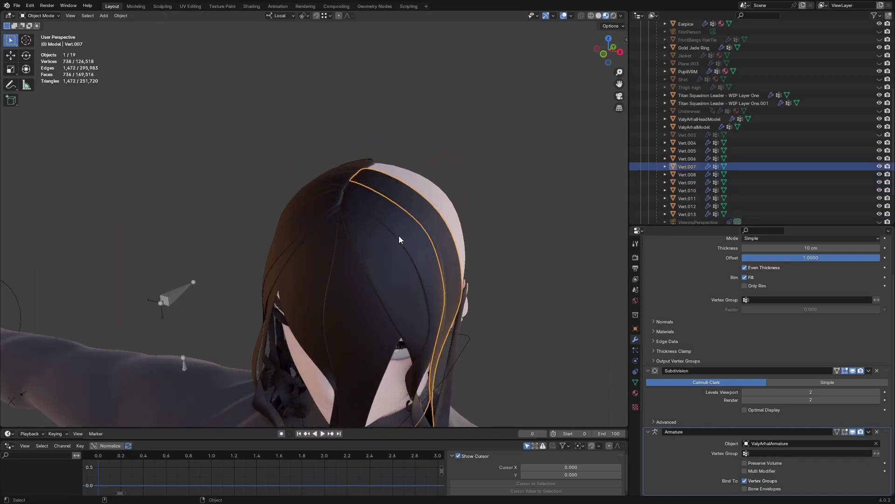
# Check the vertex groups of the hair strands Vert.012 and Vert.010 and bring up the custom pop-up panel
pyautogui.click(383, 263)
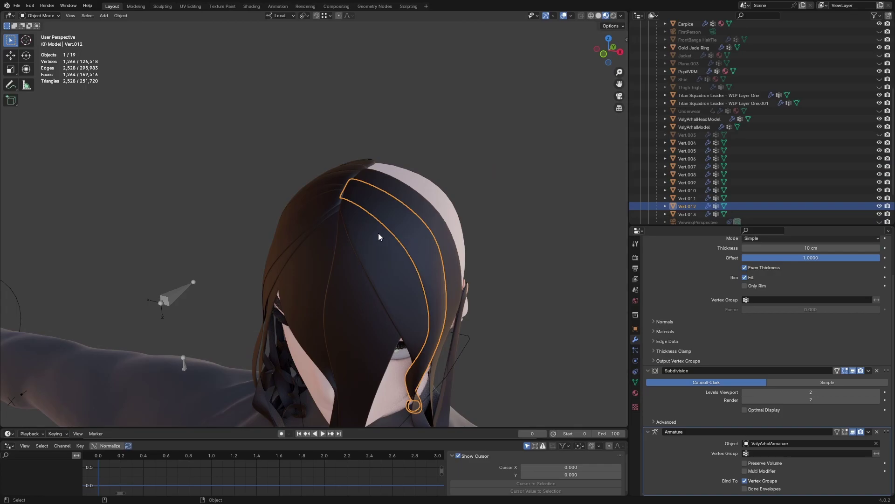
pyautogui.click(635, 382)
pyautogui.scroll(3, 675, 304)
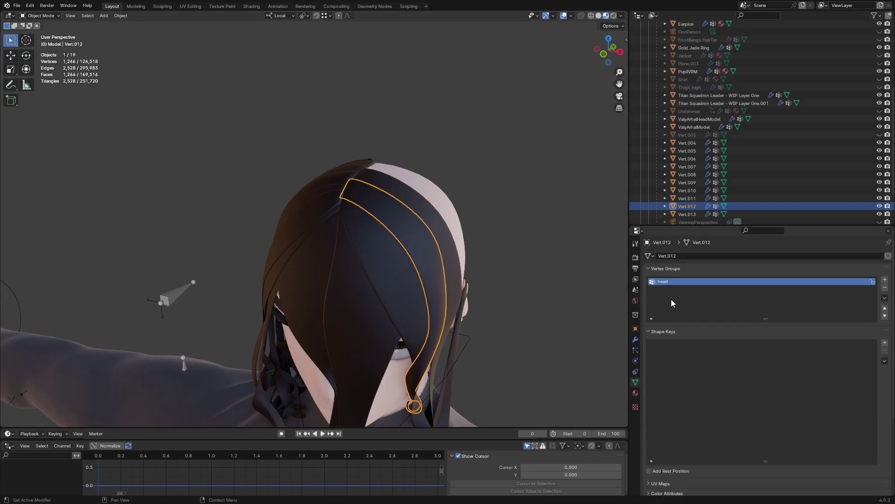
pyautogui.click(352, 241)
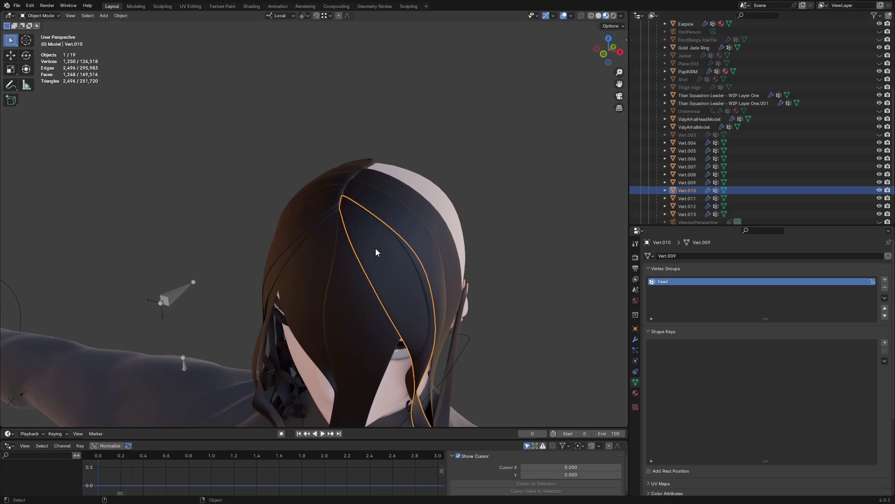
pyautogui.moveTo(349, 247)
pyautogui.mouseDown(button='middle')
pyautogui.moveTo(363, 225)
pyautogui.moveTo(352, 243)
pyautogui.mouseUp(button='middle')
pyautogui.scroll(-4, 352, 243)
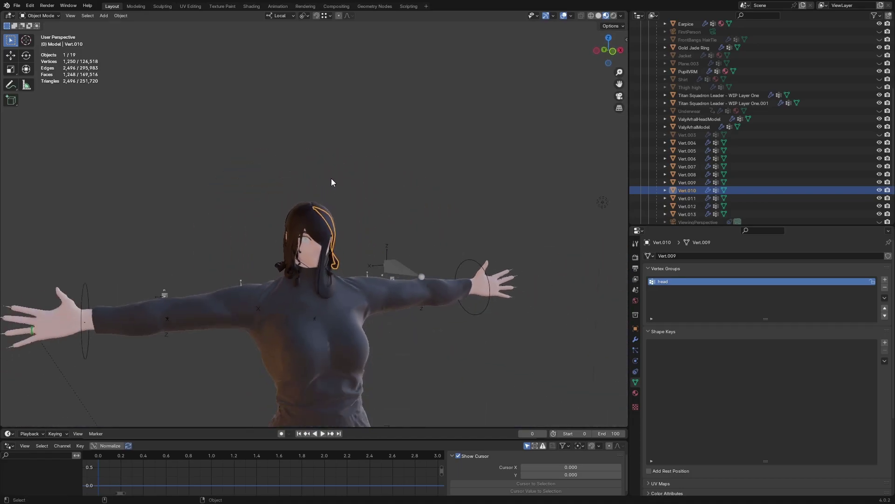
pyautogui.press('space')
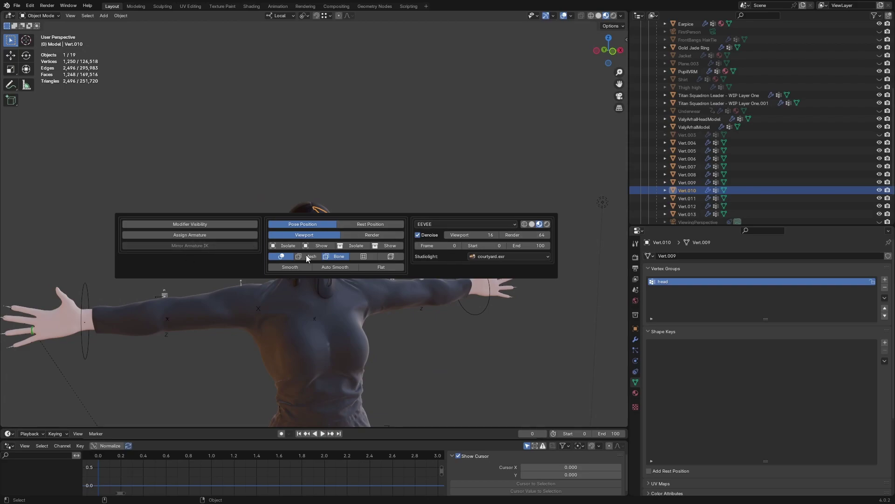
pyautogui.press('space')
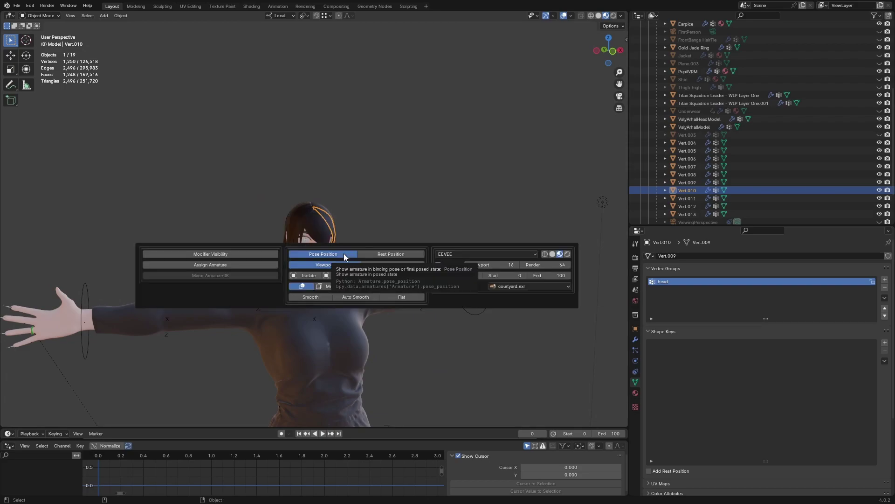
# Select the hair strands Vert.004 to Vert.013 and display the modifiers of the active strand Vert.013
pyautogui.moveTo(335, 180); pyautogui.dragTo(351, 225, button='middle')
pyautogui.scroll(4, 291, 214)
pyautogui.click(287, 203)
pyautogui.click(700, 214)
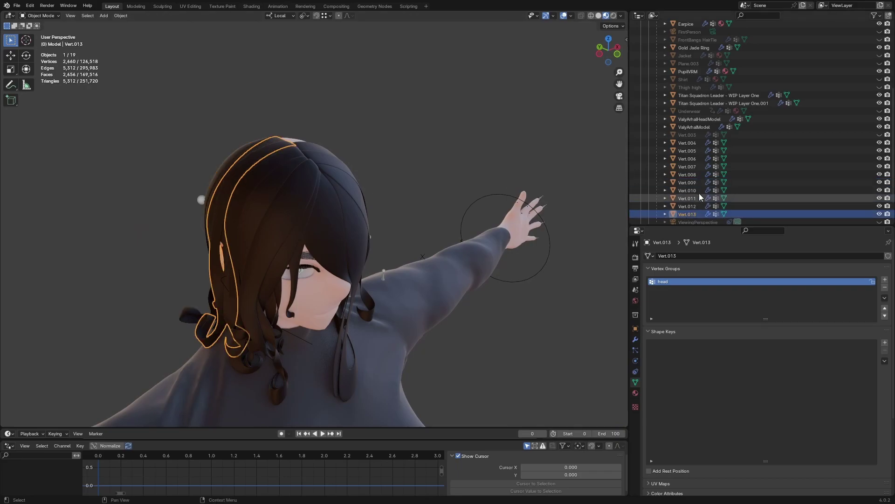
pyautogui.keyDown('shift'); pyautogui.click(692, 143); pyautogui.keyUp('shift')
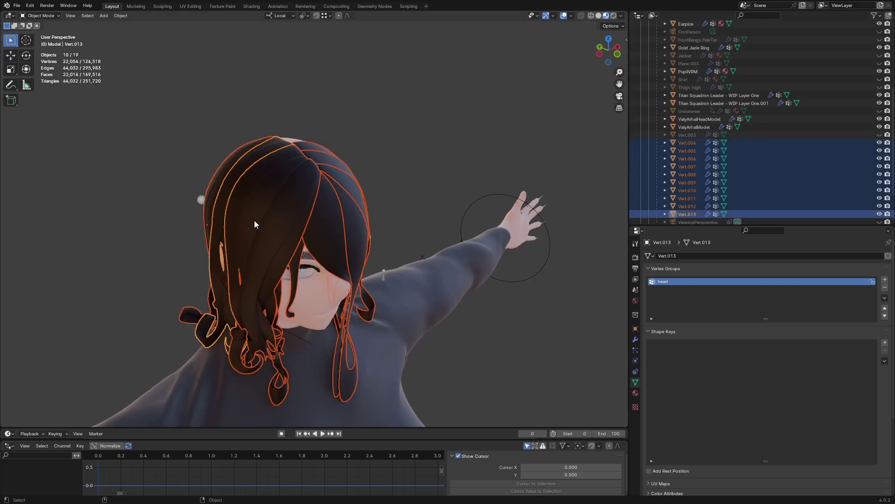
pyautogui.moveTo(253, 220); pyautogui.dragTo(312, 217, button='middle')
pyautogui.scroll(2, 312, 217)
pyautogui.click(635, 339)
pyautogui.scroll(-3, 685, 368)
pyautogui.scroll(2, 734, 363)
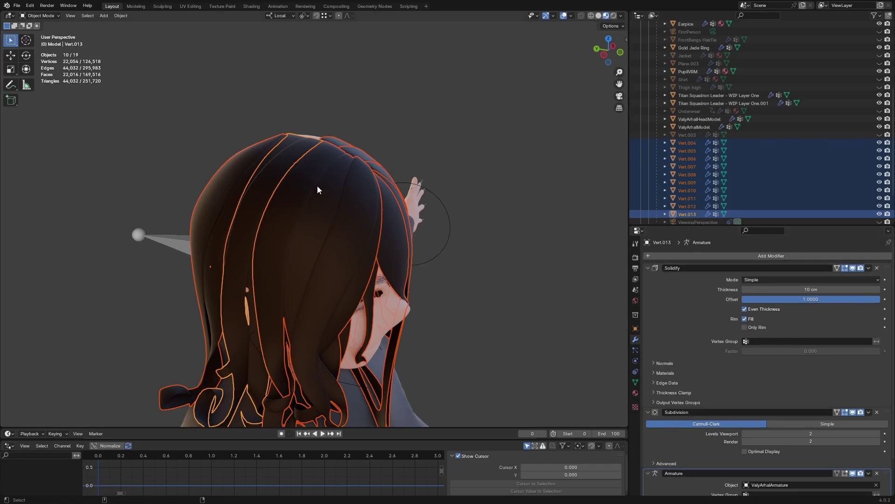
# Switch off the viewport display of the Subdivision and Solidify modifiers on the selected strands with Modifier Visibility
pyautogui.press('q')
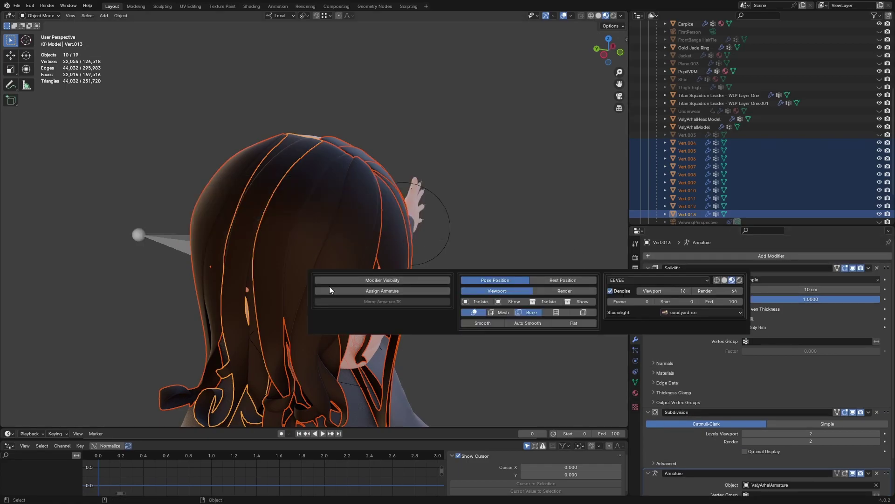
pyautogui.click(394, 281)
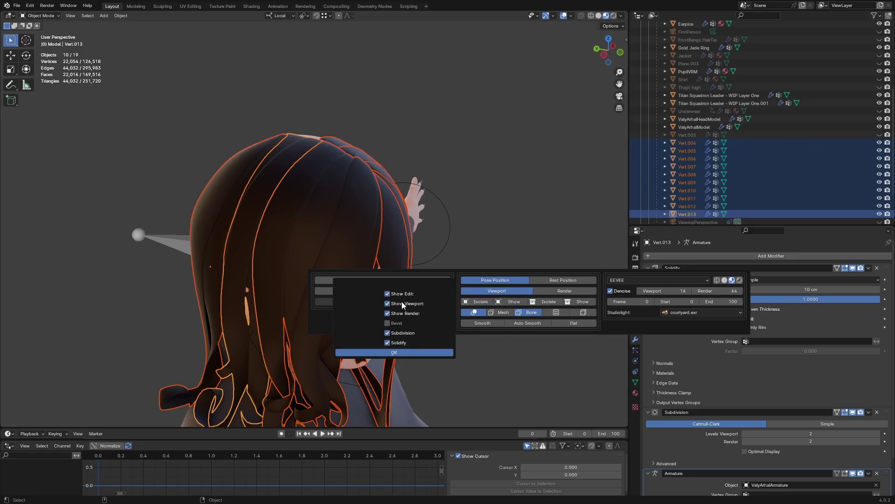
pyautogui.click(406, 353)
pyautogui.moveTo(402, 163); pyautogui.dragTo(383, 263, button='middle')
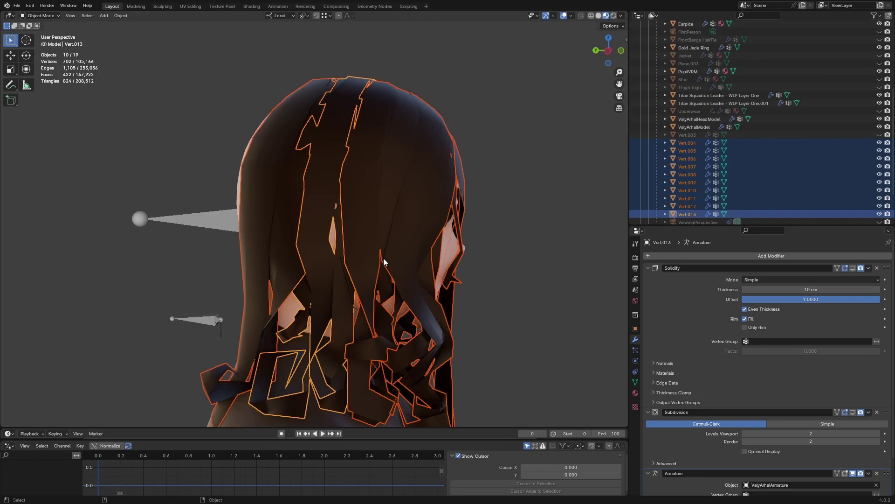
# Turn the wireframe display on from the pop-up panel to inspect the hair topology and turn it off again
pyautogui.hotkey('alt', 'q')
pyautogui.click(287, 224)
pyautogui.hotkey('alt', 'q')
pyautogui.click(452, 299)
pyautogui.moveTo(372, 198)
pyautogui.mouseDown(button='middle')
pyautogui.moveTo(396, 166)
pyautogui.moveTo(234, 235)
pyautogui.moveTo(329, 202)
pyautogui.moveTo(344, 225)
pyautogui.moveTo(354, 207)
pyautogui.moveTo(368, 212)
pyautogui.mouseUp(button='middle')
pyautogui.scroll(3, 234, 235)
pyautogui.hotkey('alt', 'q')
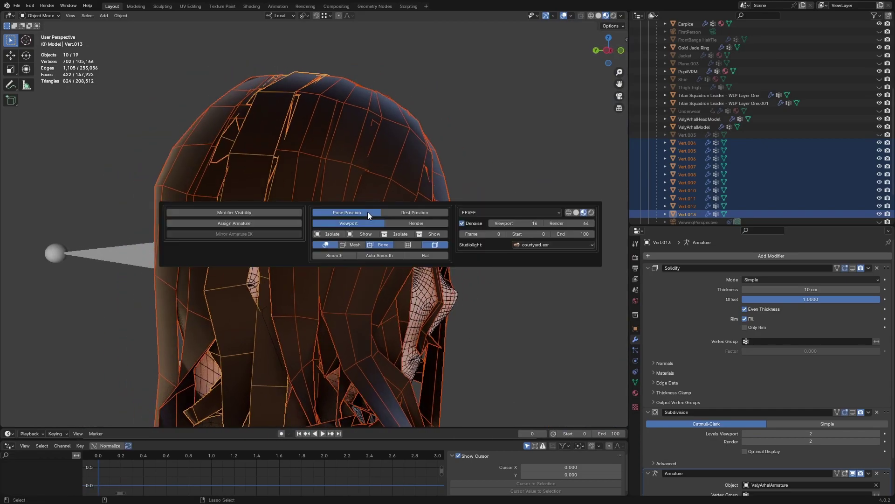
pyautogui.click(440, 245)
# View the Assign Armature options and switch the strands' Subdivision and Solidify modifiers back on with Modifier Visibility
pyautogui.click(236, 223)
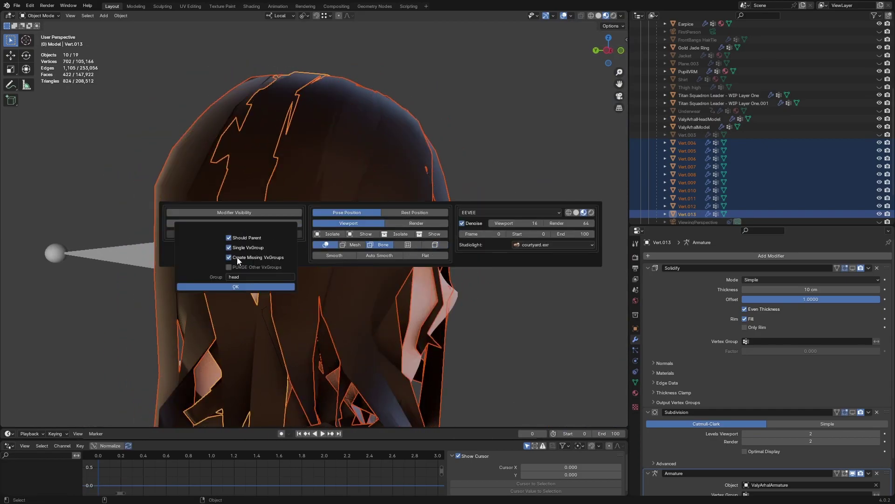
pyautogui.press('Return')
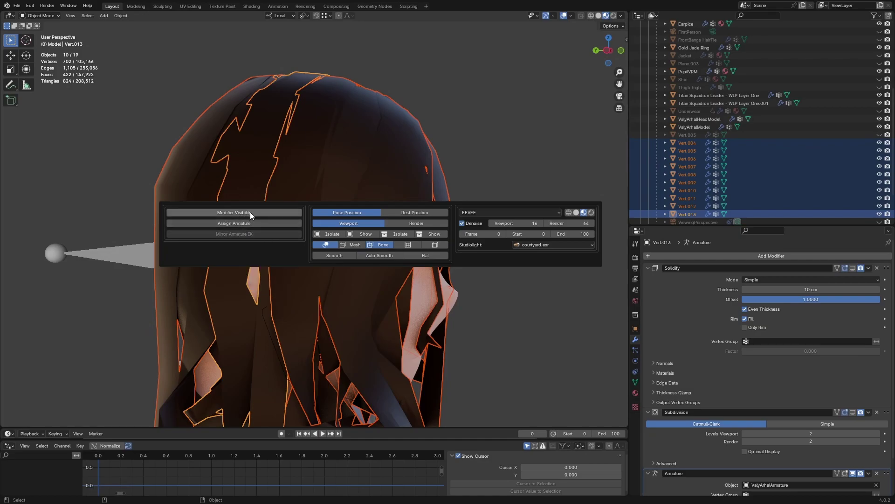
pyautogui.click(249, 212)
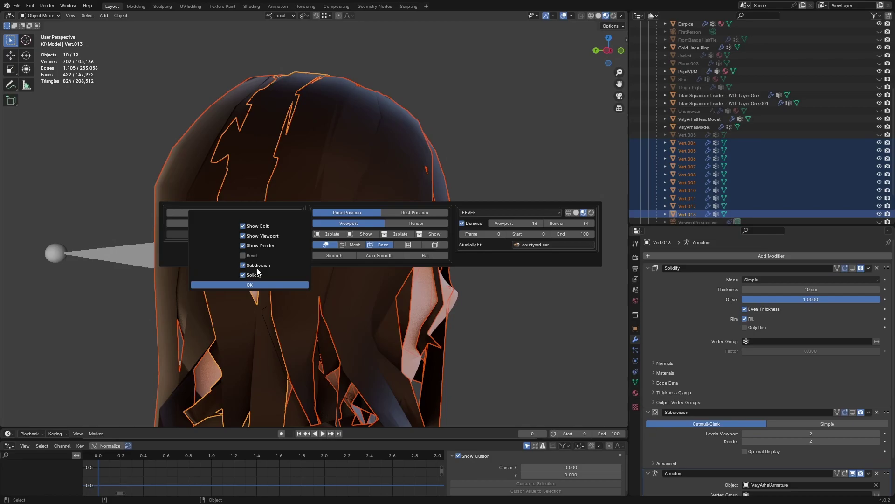
pyautogui.click(279, 284)
pyautogui.moveTo(279, 284); pyautogui.dragTo(333, 231, button='middle')
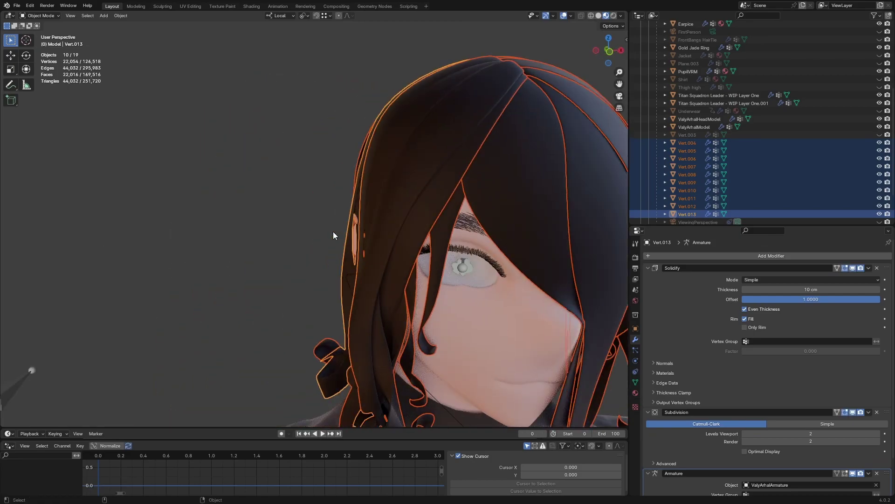
# Select the character's top, Titan Squadron Leader - WIP Layer One.001, and isolate it in the viewport
pyautogui.press('q')
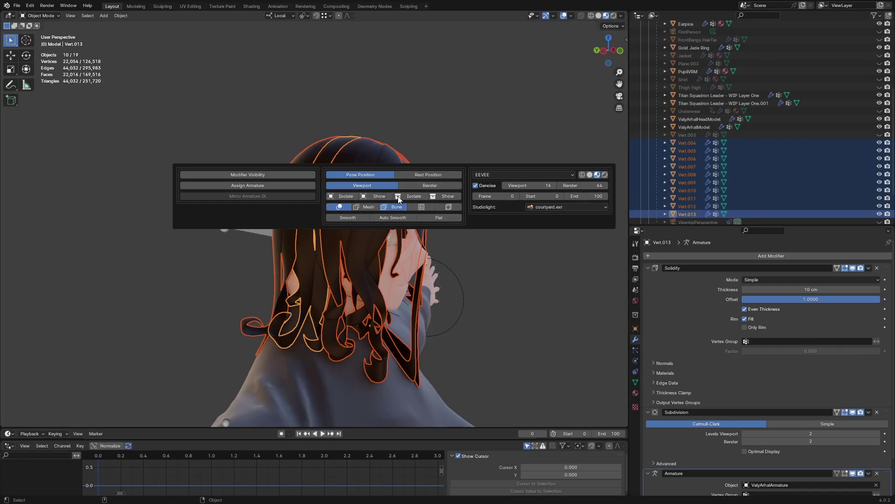
pyautogui.moveTo(470, 134); pyautogui.dragTo(243, 187, button='middle')
pyautogui.scroll(-2, 280, 187)
pyautogui.click(324, 187)
pyautogui.moveTo(324, 188); pyautogui.dragTo(306, 223, button='middle')
pyautogui.keyDown('shift'); pyautogui.moveTo(306, 222); pyautogui.dragTo(321, 138, button='middle'); pyautogui.keyUp('shift')
pyautogui.click(307, 219)
pyautogui.scroll(-3, 346, 218)
pyautogui.hotkey('shift', 'q')
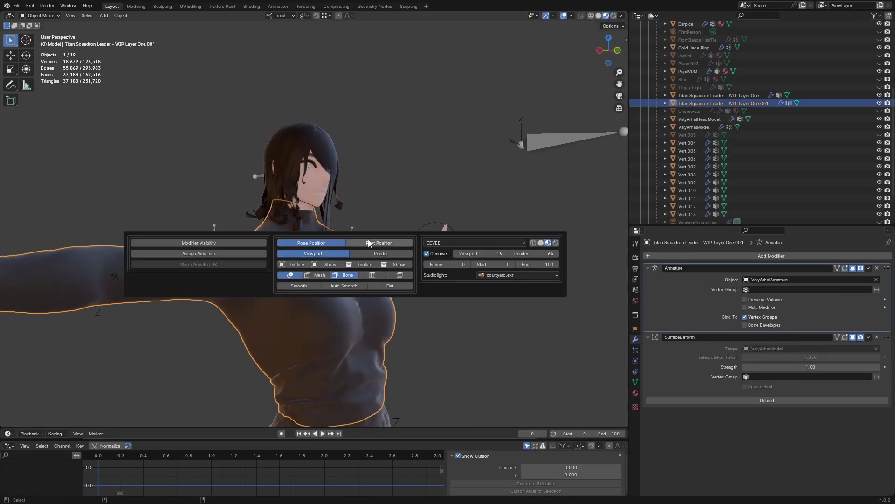
pyautogui.click(301, 264)
pyautogui.moveTo(324, 196); pyautogui.dragTo(360, 259, button='middle')
# Show the objects hidden by the isolation again using the panel's object Show option
pyautogui.hotkey('shift', 'q')
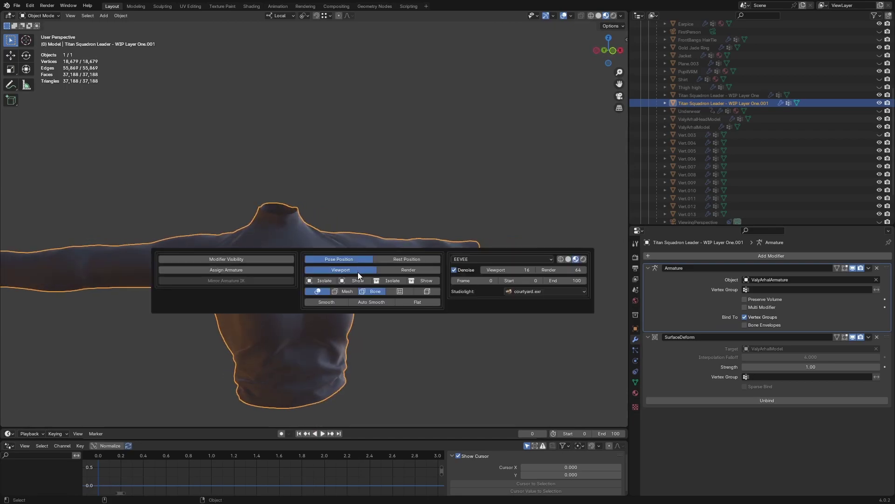
pyautogui.click(351, 283)
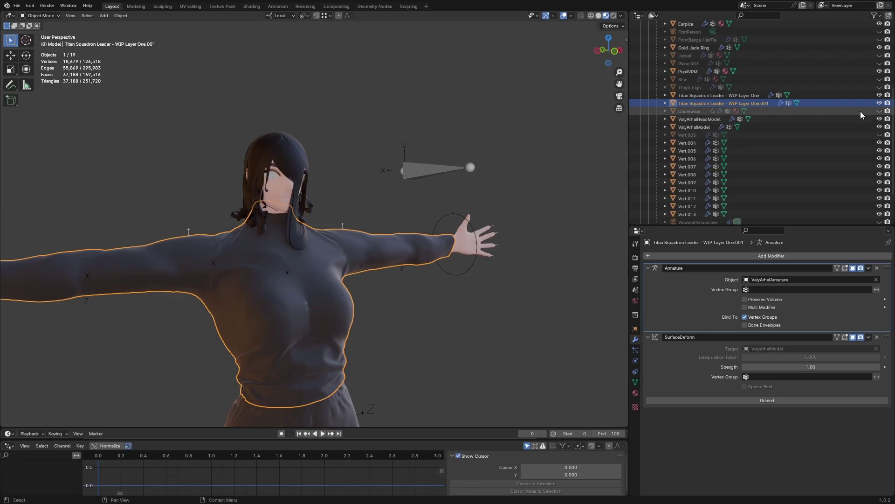
pyautogui.moveTo(329, 255); pyautogui.dragTo(356, 239, button='middle')
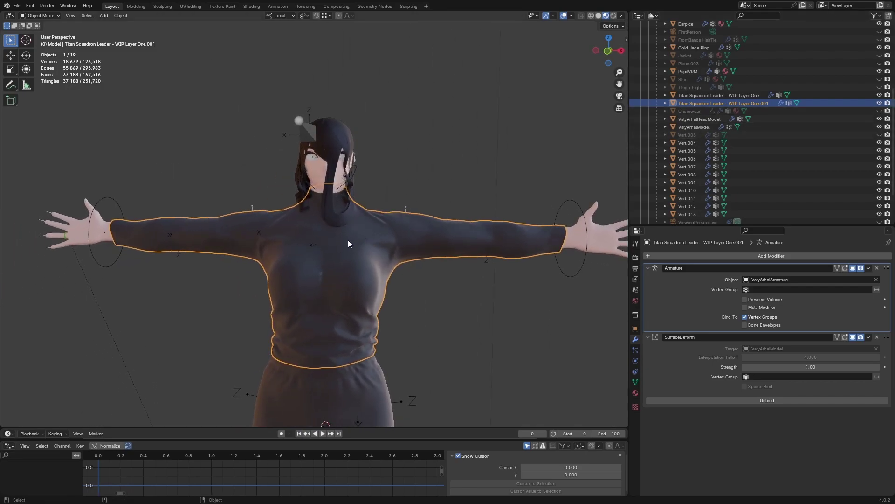
# Show the hidden collections, including ValyArhal_RIG_ELEMENTS and Helmet, using the pop-up panel's collection Show option
pyautogui.hotkey('alt', 'q')
pyautogui.scroll(-3, 877, 187)
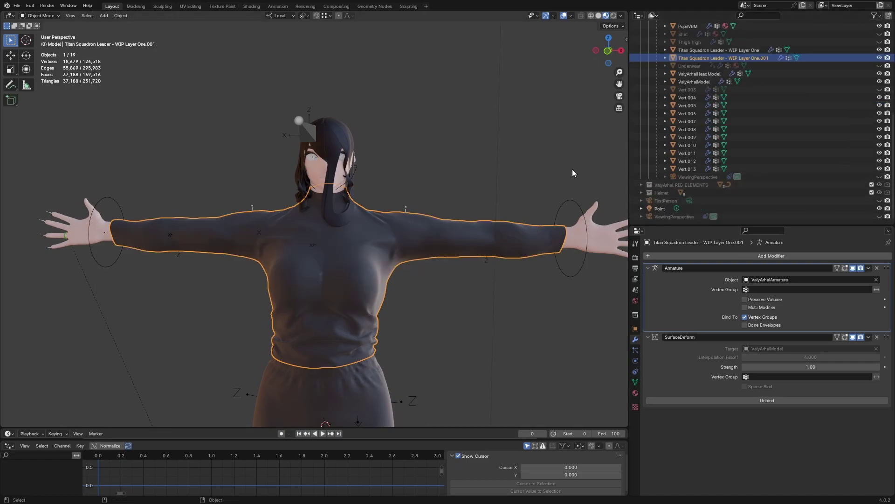
pyautogui.moveTo(293, 210); pyautogui.dragTo(325, 219, button='middle')
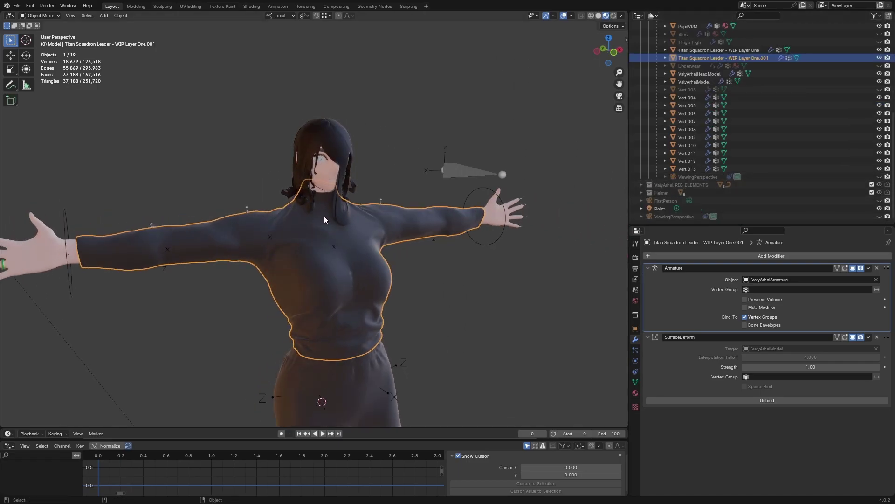
pyautogui.hotkey('shift', 'space')
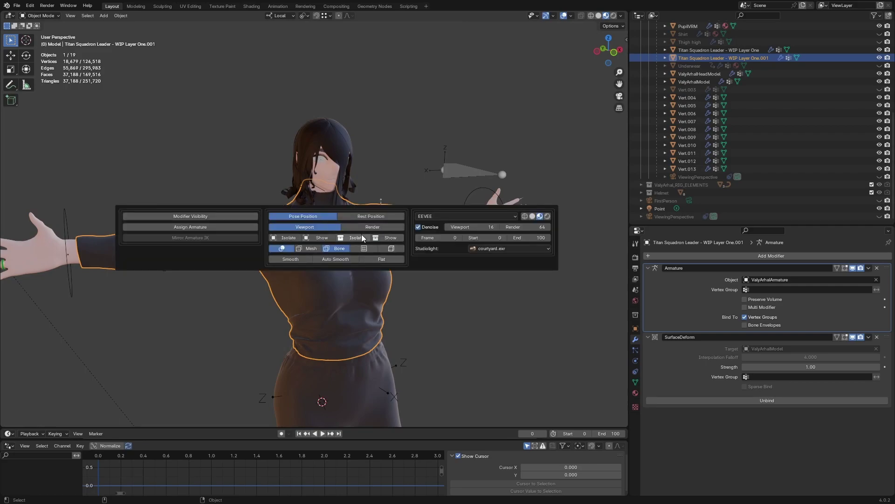
pyautogui.click(392, 237)
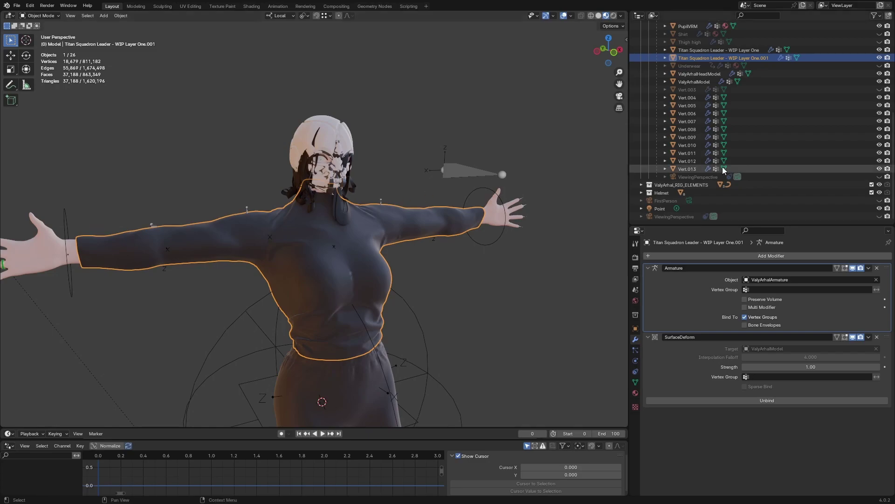
# Hide the ValyArhal_RIG_ELEMENTS and Helmet collections in the viewport and bring up the custom pop-up panel
pyautogui.moveTo(880, 185); pyautogui.dragTo(882, 194)
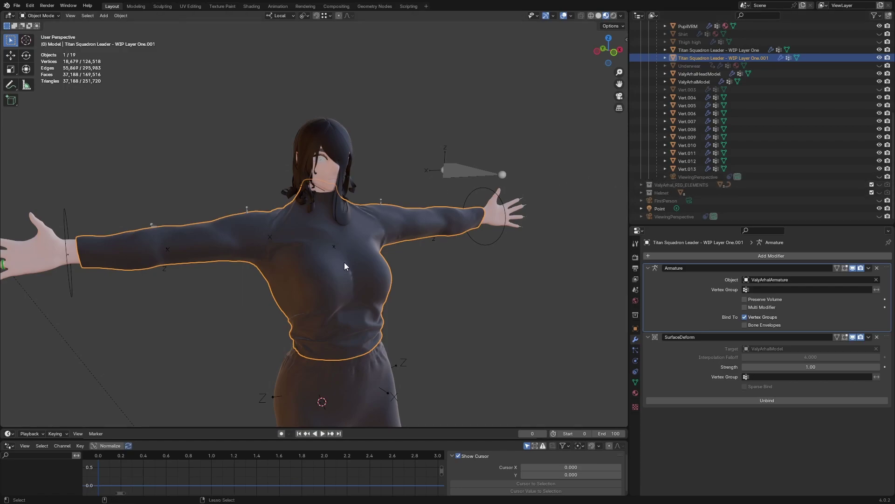
pyautogui.press('q')
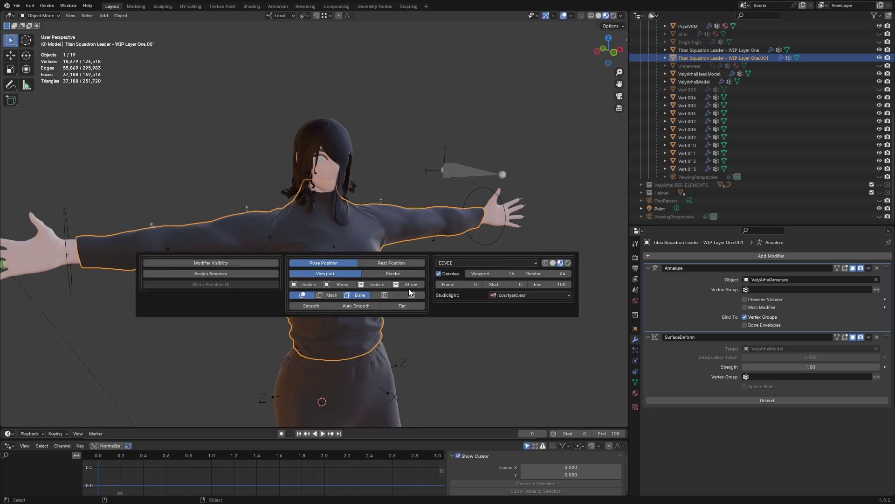
pyautogui.scroll(2, 357, 212)
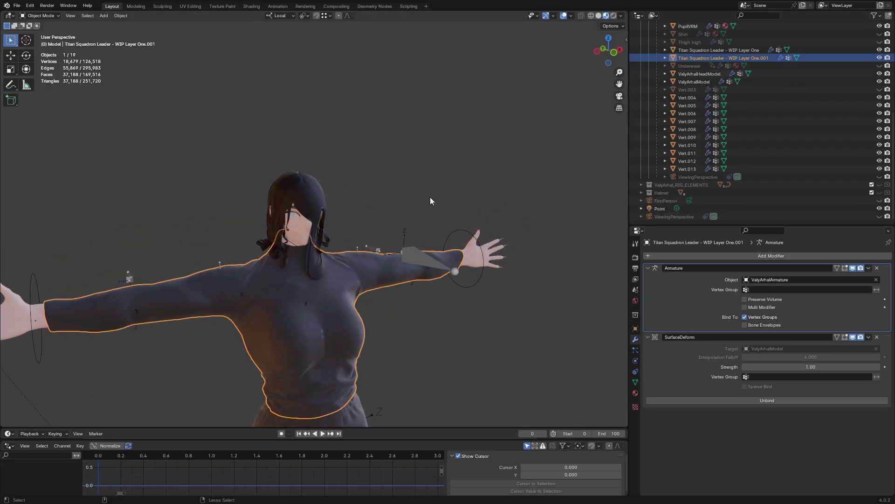
# Switch the pop-up panel's isolation visibility target to Render and back to Viewport
pyautogui.press('q')
pyautogui.click(396, 261)
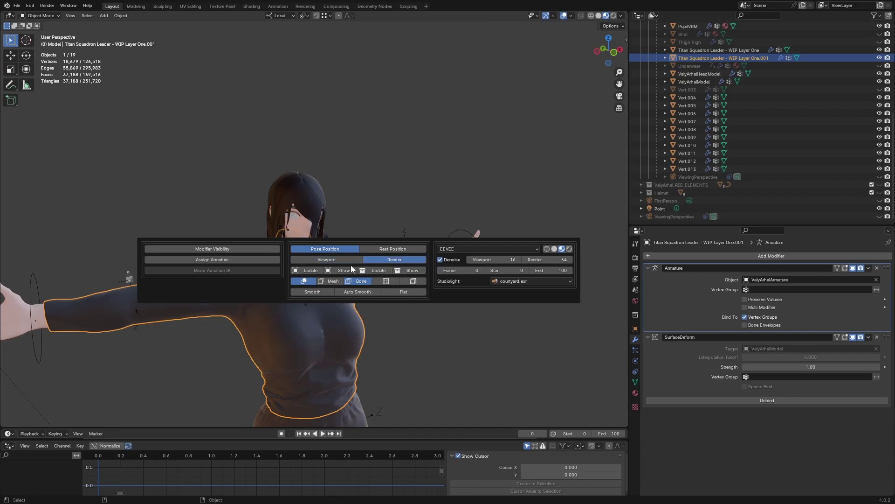
pyautogui.click(336, 260)
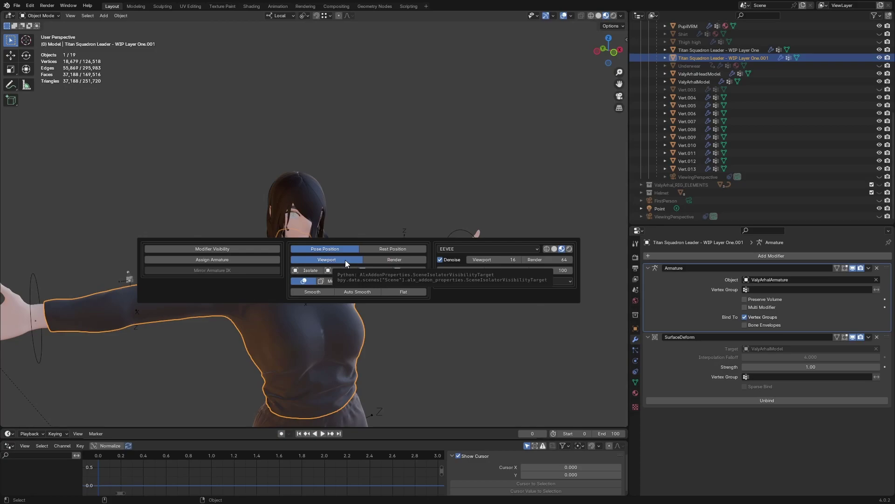
# Select the Model collection and examine the top's object Visibility options and the collection's Restrictions settings
pyautogui.scroll(3, 707, 75)
pyautogui.scroll(10, 698, 140)
pyautogui.click(676, 41)
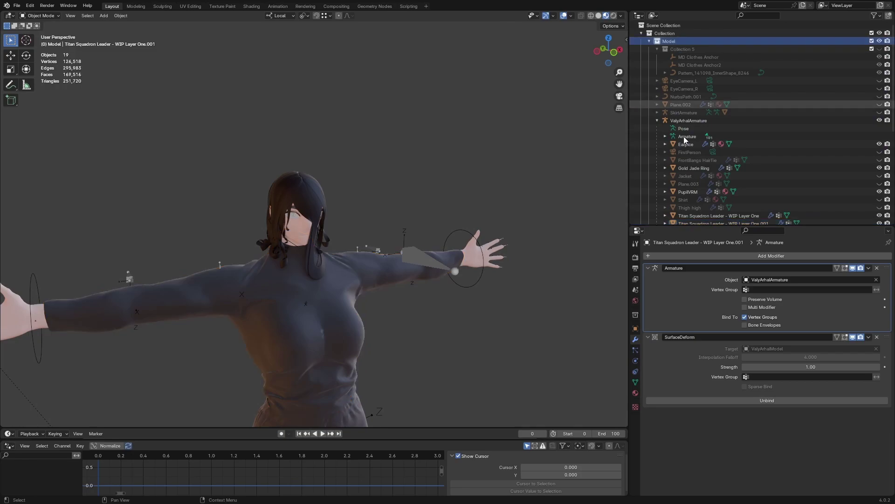
pyautogui.click(636, 327)
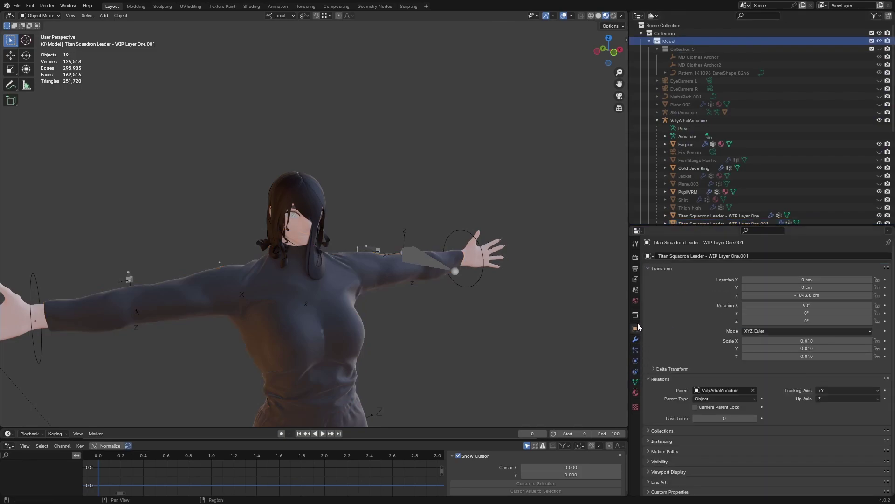
pyautogui.click(668, 459)
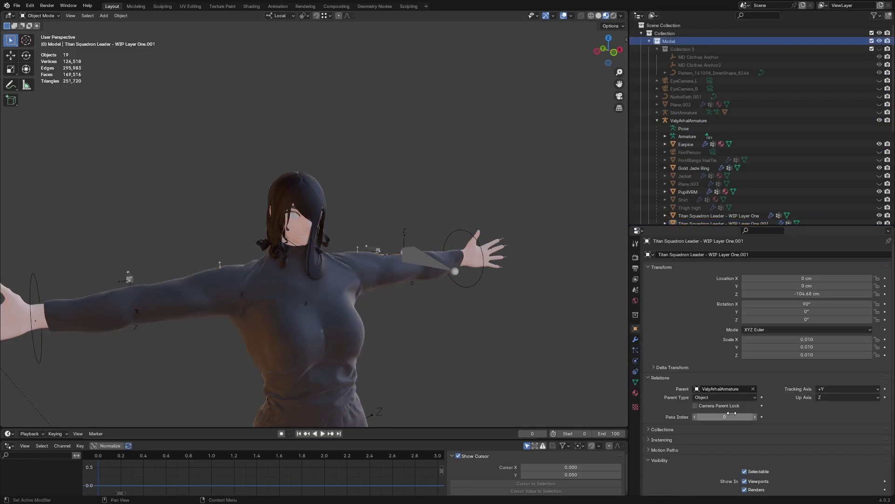
pyautogui.scroll(-2, 705, 417)
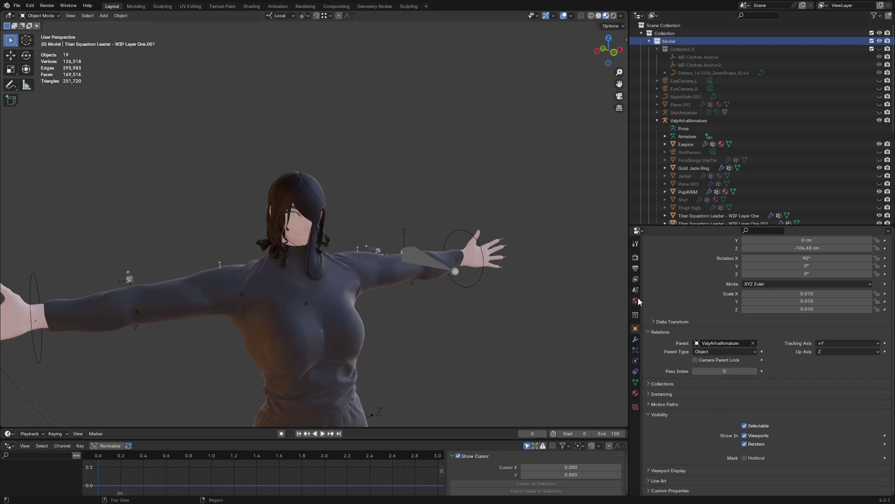
pyautogui.click(635, 314)
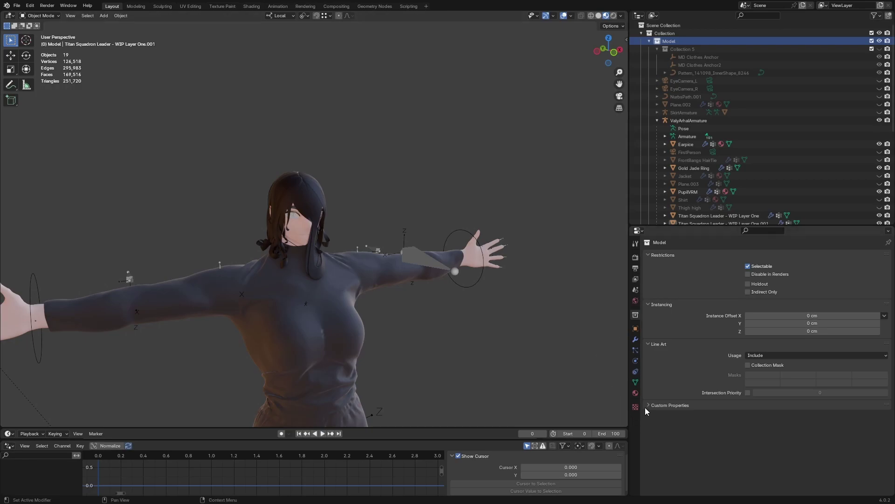
# Select the long front hair strand Vert.004, view the custom mode pie menu, and choose OBJECT
pyautogui.click(322, 264)
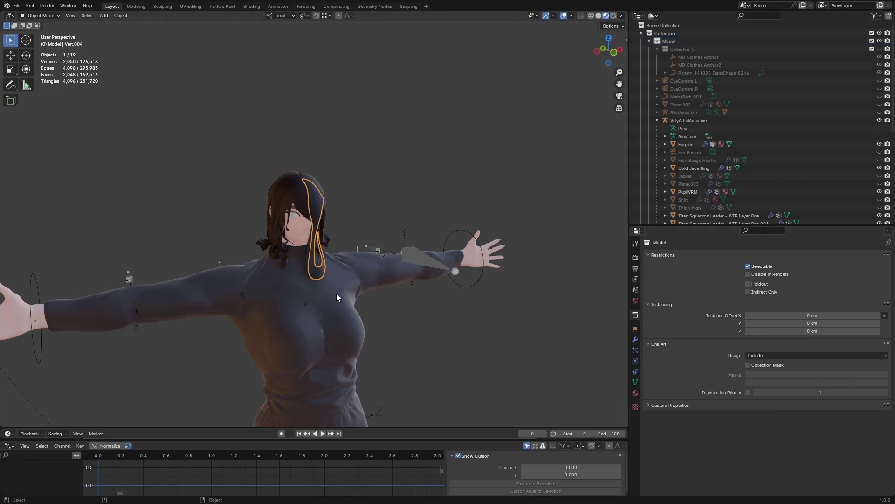
pyautogui.keyDown('shift'); pyautogui.moveTo(337, 293); pyautogui.dragTo(367, 242, button='middle'); pyautogui.keyUp('shift')
pyautogui.hotkey('ctrl', 'Tab')
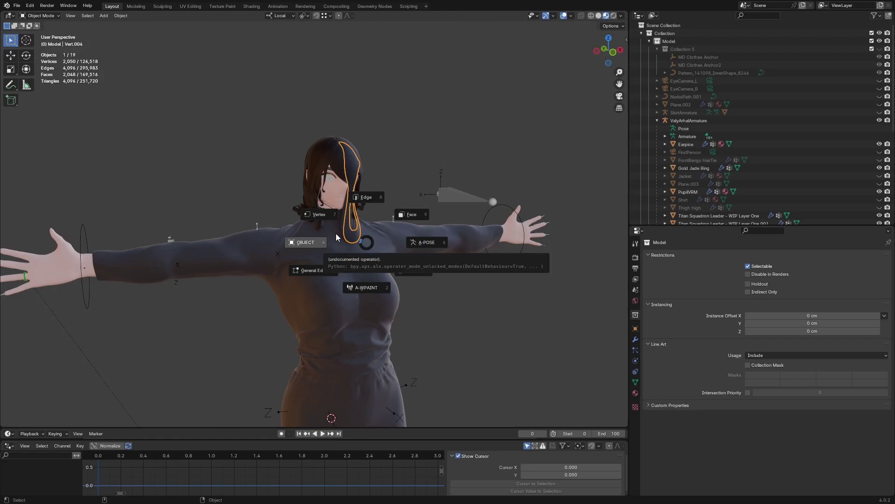
pyautogui.click(298, 242)
# Select the character's top and edit its mesh in Vertex mode, followed by Face mode, using the mode pie menu
pyautogui.click(357, 256)
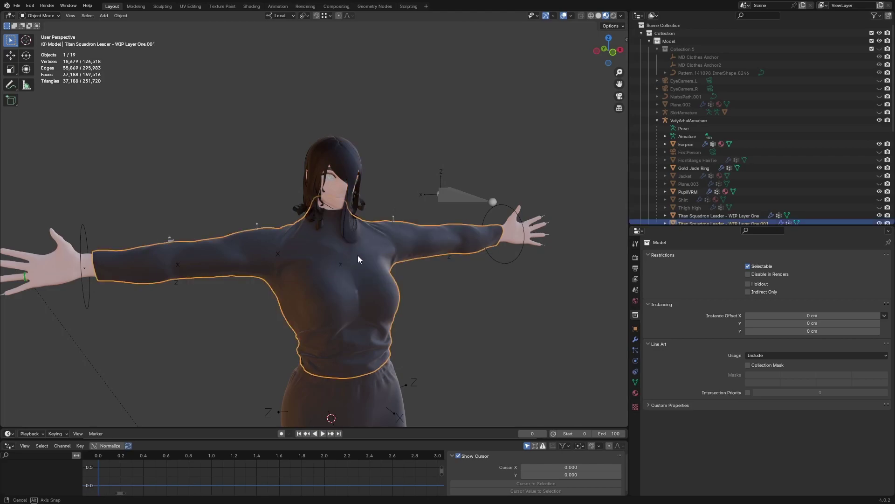
pyautogui.hotkey('ctrl', 'Tab')
pyautogui.click(304, 240)
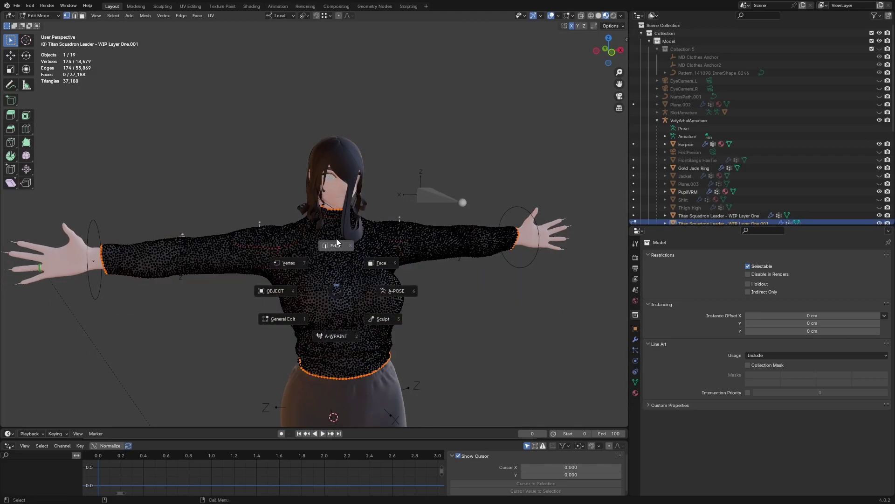
pyautogui.hotkey('ctrl', 'Tab')
pyautogui.click(388, 261)
# Switch from mesh editing to posing the top's armature with A-POSE, also trying the A-WPAINT option
pyautogui.hotkey('ctrl', 'Tab')
pyautogui.click(392, 285)
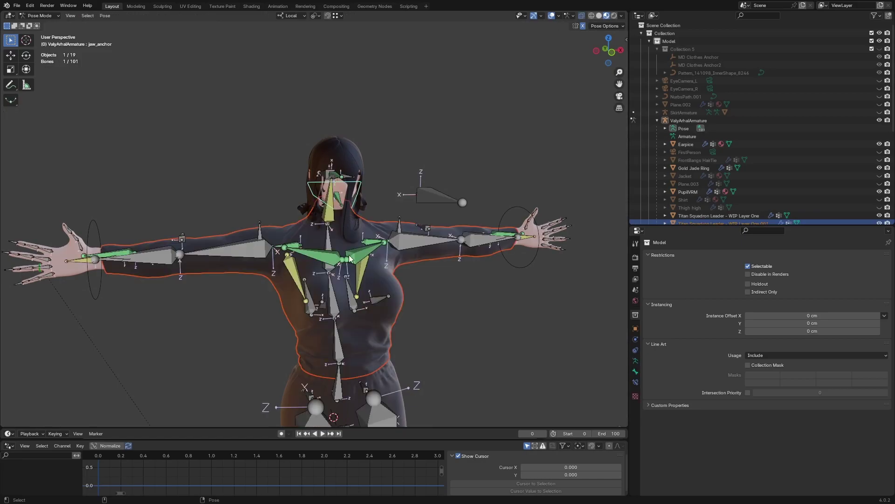
pyautogui.hotkey('ctrl', 'Tab')
pyautogui.click(348, 299)
pyautogui.hotkey('ctrl', 'Tab')
pyautogui.click(359, 280)
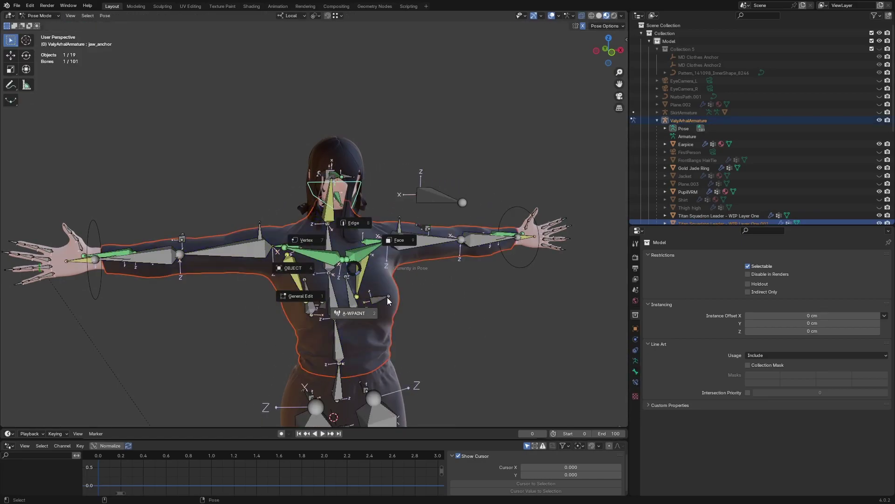
# Enter Edit Mode from Pose Mode with General Edit, and return to Object Mode
pyautogui.hotkey('ctrl', 'Tab')
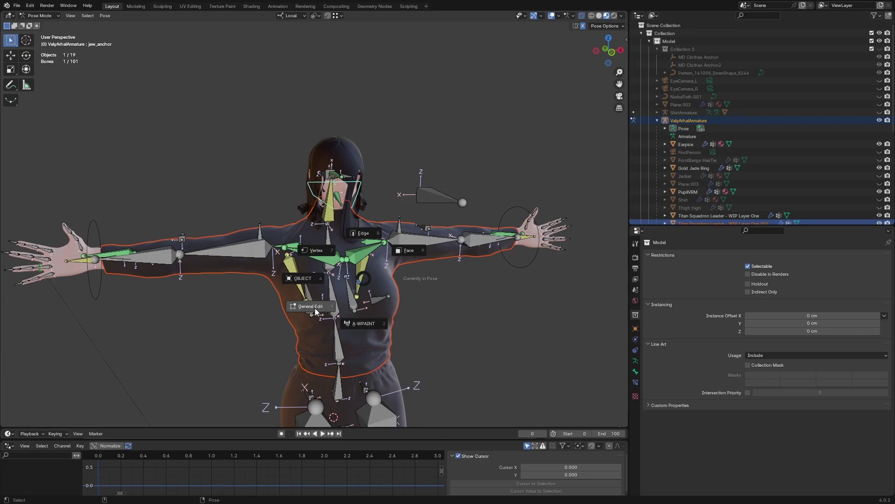
pyautogui.click(315, 293)
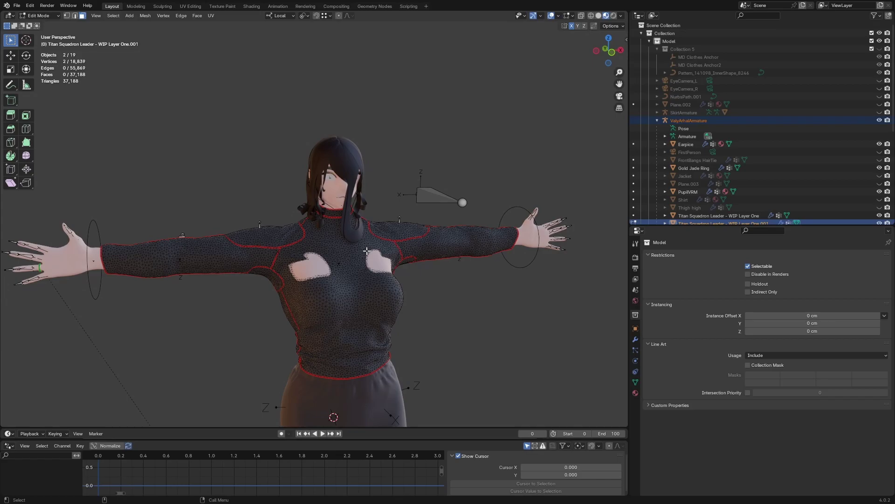
pyautogui.hotkey('ctrl', 'Tab')
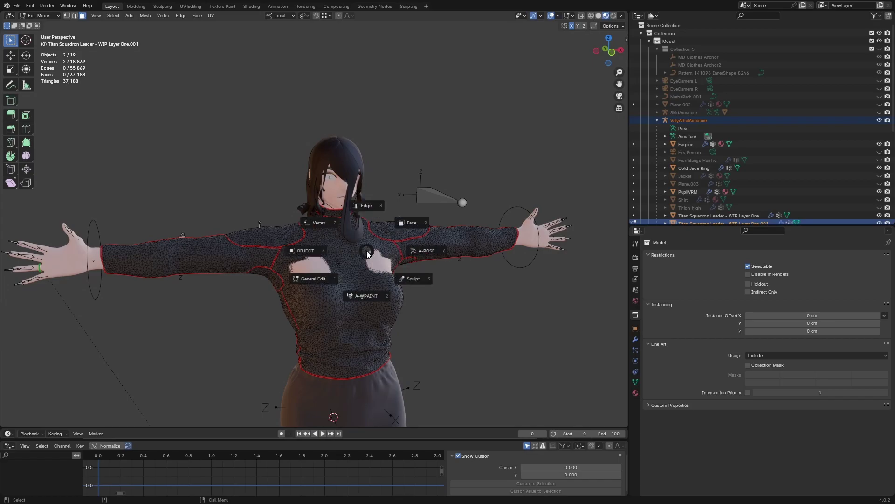
pyautogui.click(306, 251)
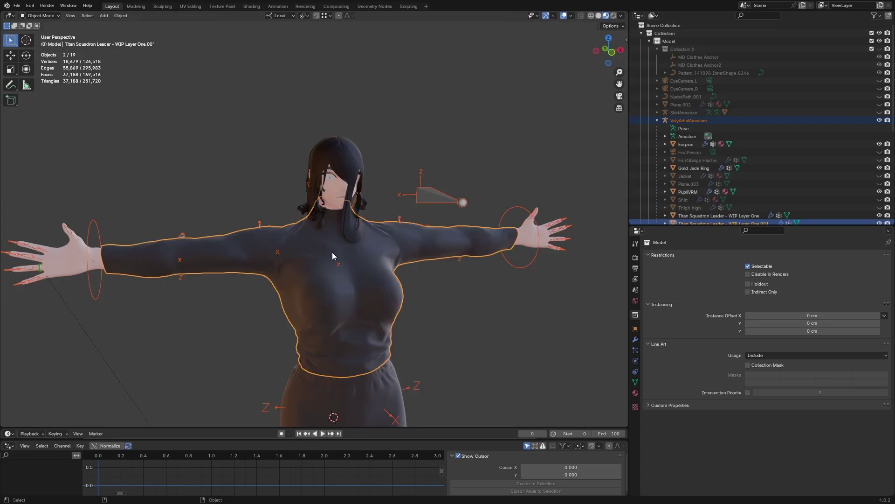
# Switch the top into weight painting with A-WPAINT, try A-POSE, and return to Object Mode
pyautogui.moveTo(332, 256); pyautogui.dragTo(329, 268, button='middle')
pyautogui.hotkey('ctrl', 'Tab')
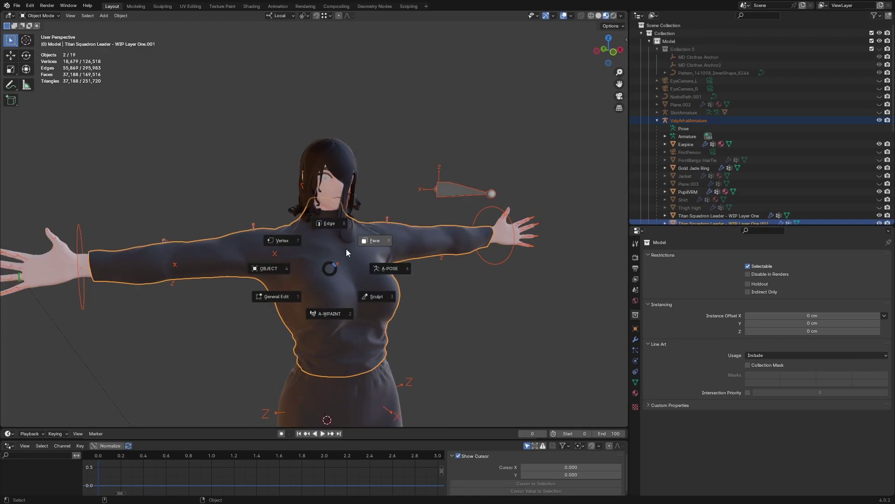
pyautogui.click(334, 314)
pyautogui.hotkey('ctrl', 'Tab')
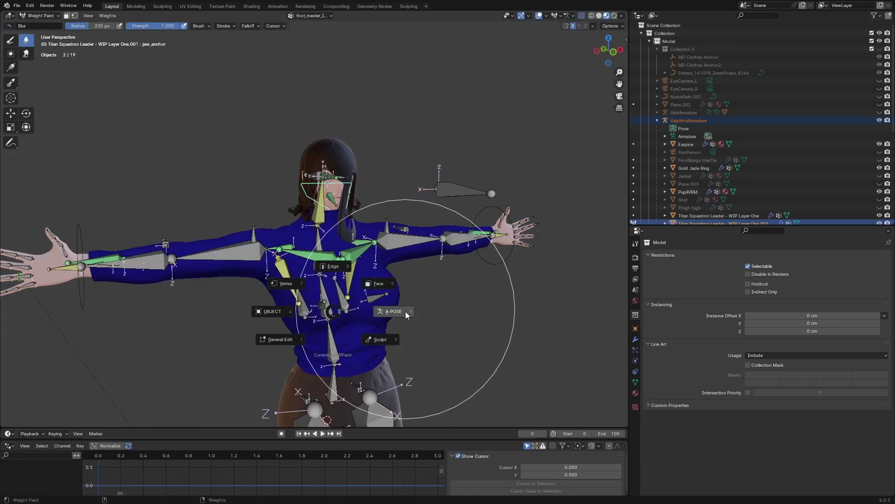
pyautogui.click(404, 311)
pyautogui.click(321, 272)
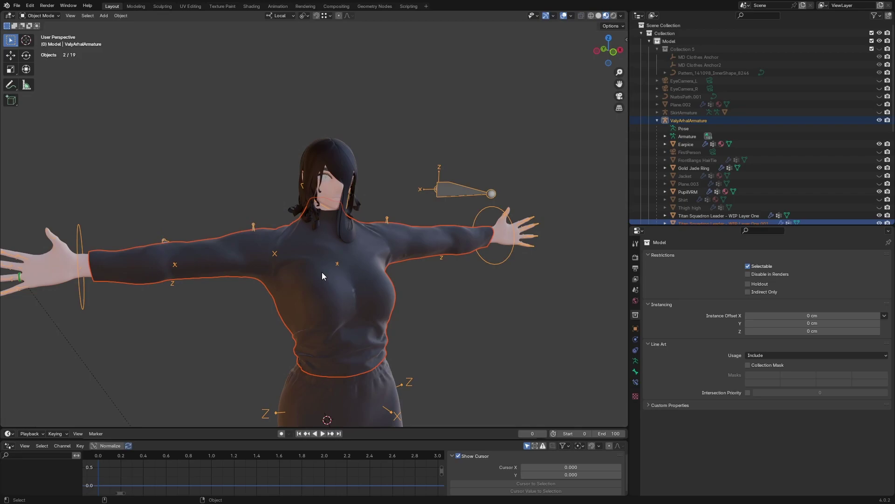
# Enter Pose Mode with A-POSE and switch directly to weight painting the top with A-WPAINT
pyautogui.hotkey('ctrl', 'Tab')
pyautogui.click(378, 302)
pyautogui.moveTo(340, 256); pyautogui.dragTo(334, 262, button='middle')
pyautogui.hotkey('ctrl', 'Tab')
pyautogui.click(334, 307)
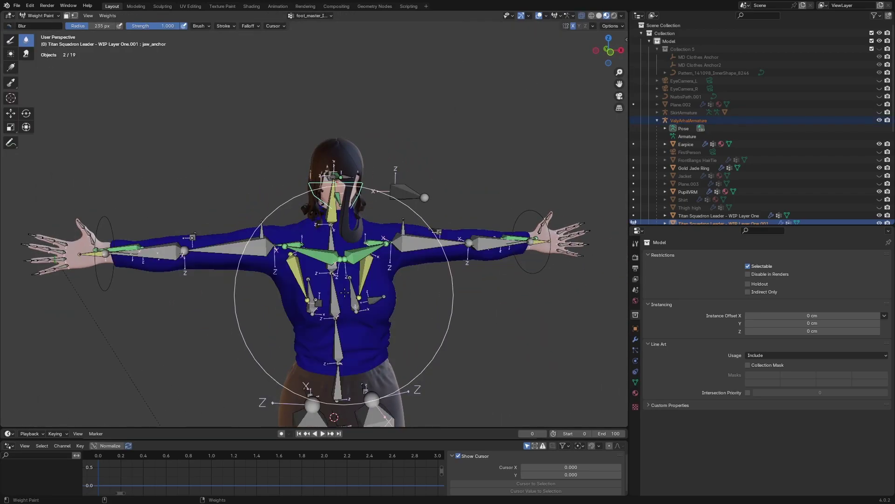
# Inspect the weight-painted top with its bones shown, and switch back to Object Mode
pyautogui.scroll(3, 357, 331)
pyautogui.moveTo(358, 330)
pyautogui.mouseDown(button='middle')
pyautogui.moveTo(312, 243)
pyautogui.moveTo(330, 306)
pyautogui.mouseUp(button='middle')
pyautogui.hotkey('ctrl', 'Tab')
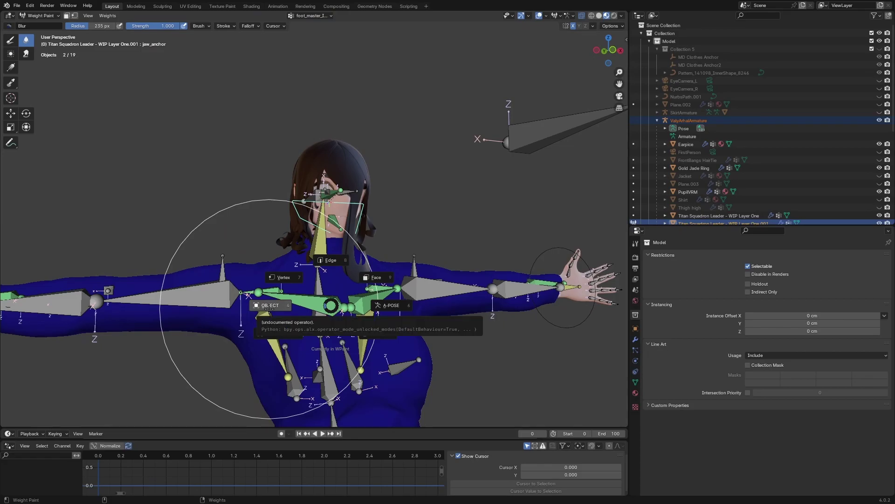
pyautogui.click(270, 307)
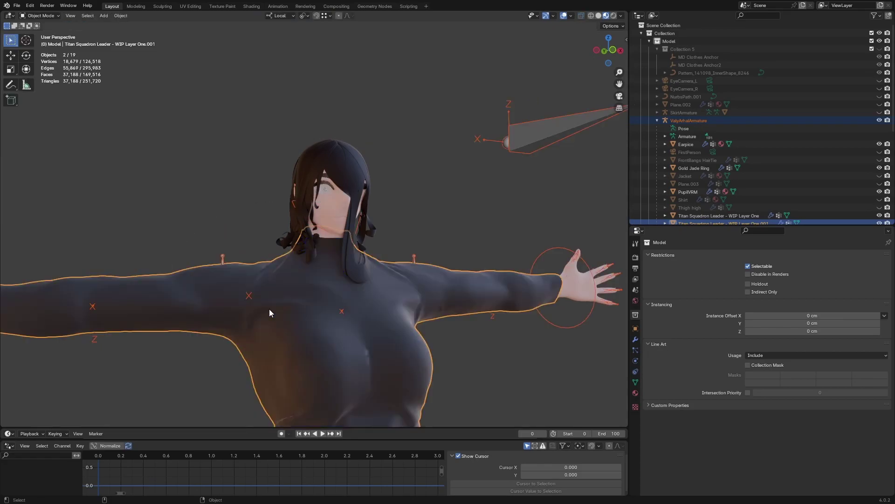
# Select only the ValyArhalArmature and enter its Edit Mode with General Edit from the mode pie menu
pyautogui.hotkey('ctrl', 'Tab')
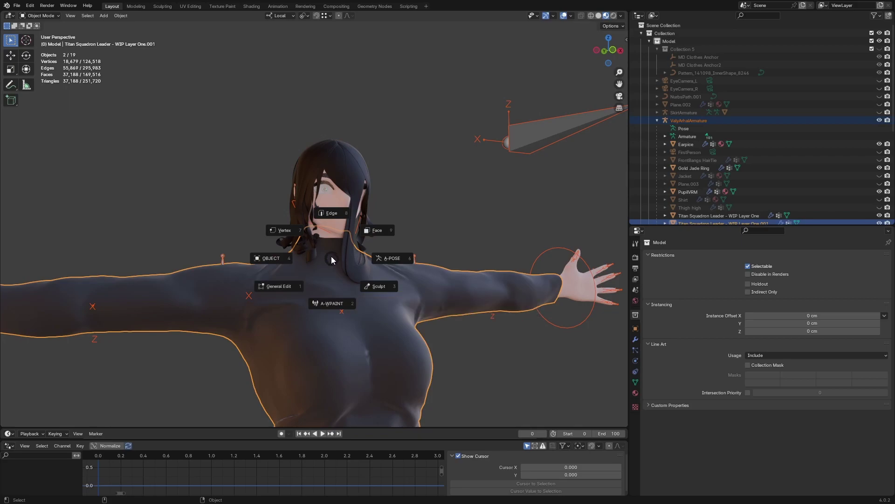
pyautogui.press('Escape')
pyautogui.scroll(-4, 420, 226)
pyautogui.click(383, 183)
pyautogui.moveTo(383, 182); pyautogui.dragTo(376, 191, button='middle')
pyautogui.hotkey('ctrl', 'Tab')
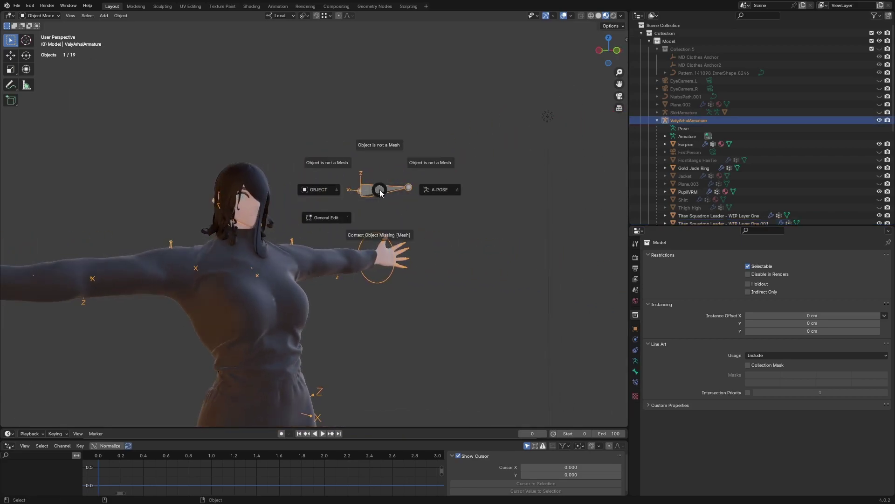
pyautogui.click(334, 217)
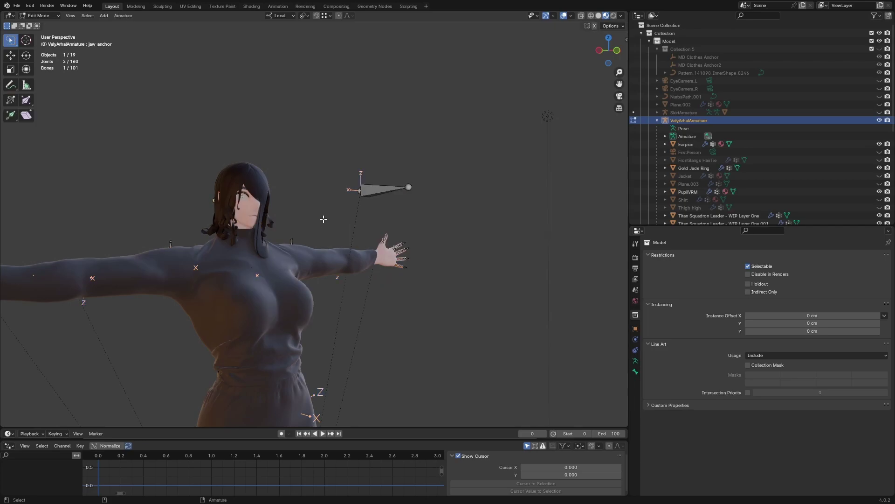
# Look over the armature in Edit Mode and return it to Object Mode
pyautogui.moveTo(389, 193); pyautogui.dragTo(340, 237, button='middle')
pyautogui.click(350, 217)
pyautogui.scroll(-2, 274, 241)
pyautogui.press('Tab')
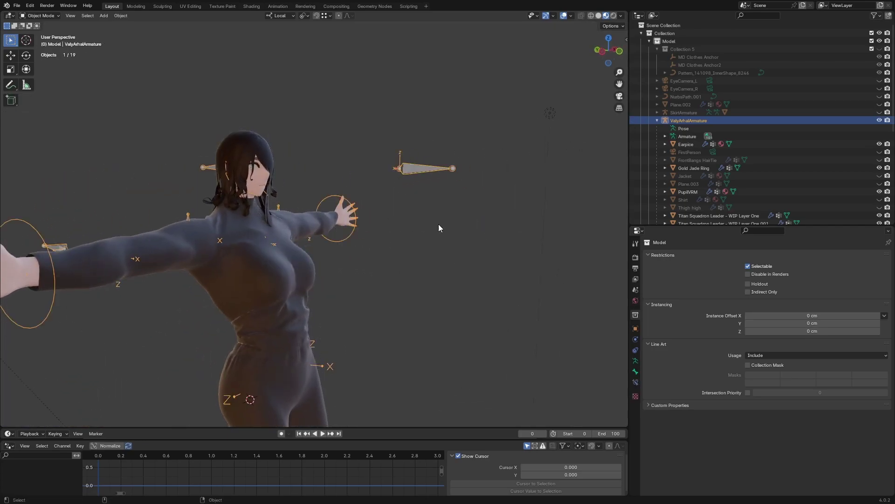
# Show the ValyArhal_RIG_ELEMENTS collection in the viewport and expand it to list its bone shapes
pyautogui.scroll(-4, 364, 258)
pyautogui.moveTo(346, 306); pyautogui.dragTo(362, 326, button='middle')
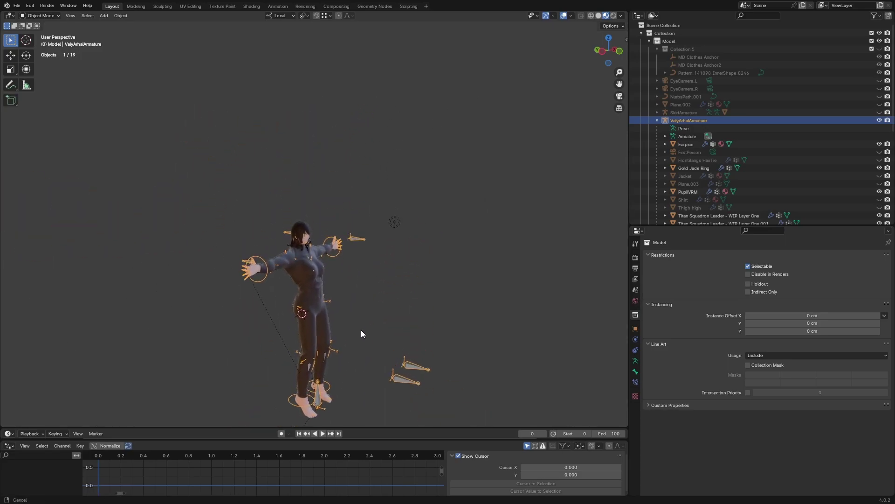
pyautogui.scroll(4, 307, 345)
pyautogui.scroll(-3, 691, 187)
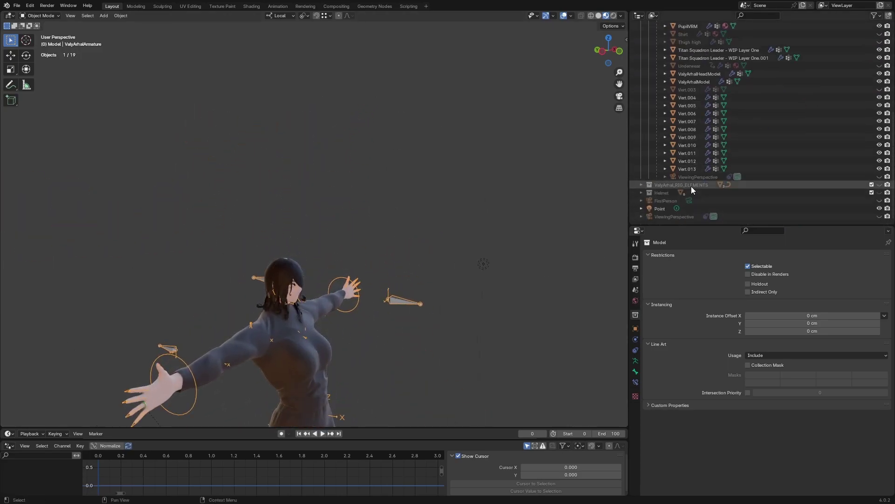
pyautogui.scroll(2, 691, 186)
pyautogui.scroll(-4, 691, 186)
pyautogui.scroll(-4, 690, 189)
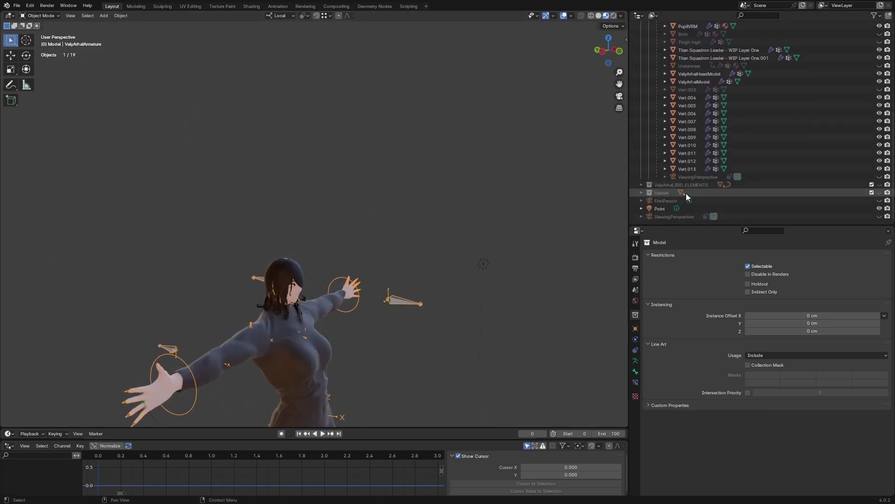
pyautogui.click(880, 186)
pyautogui.click(642, 185)
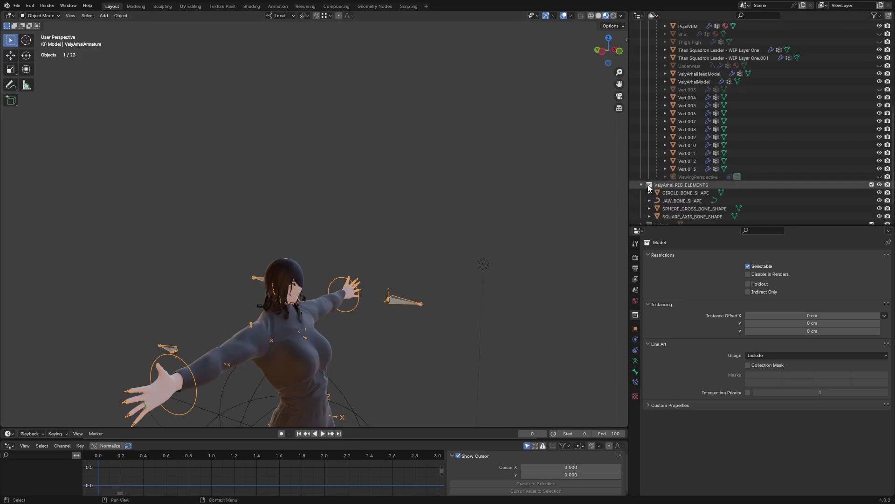
# Select JAW_BONE_SHAPE in the ValyArhal_RIG_ELEMENTS collection and focus the viewport on it
pyautogui.scroll(-2, 672, 186)
pyautogui.click(678, 160)
pyautogui.moveTo(348, 298); pyautogui.dragTo(359, 256, button='middle')
pyautogui.scroll(4, 286, 288)
pyautogui.click(690, 170)
pyautogui.keyDown('shift'); pyautogui.moveTo(337, 175); pyautogui.dragTo(318, 264, button='middle'); pyautogui.keyUp('shift')
pyautogui.press('f')
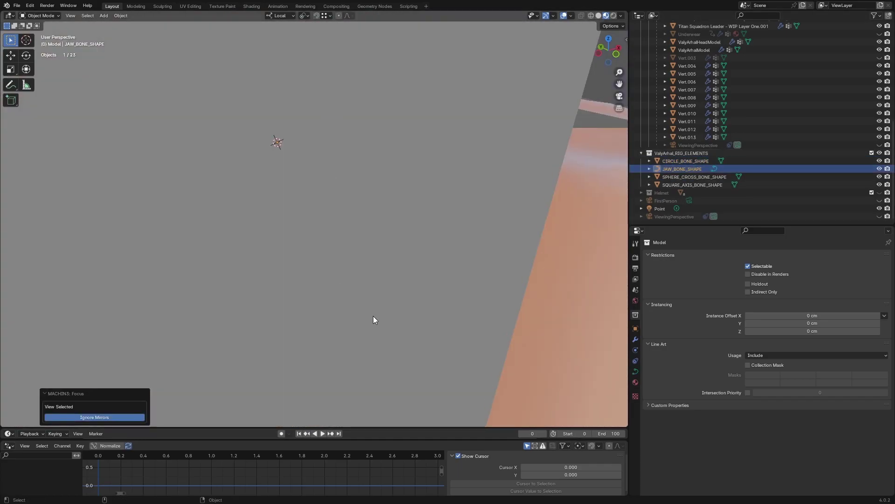
# Move JAW_BONE_SHAPE clear of the character's body, by about -12.3, 55.2 and 4.6 cm in X, Y and Z
pyautogui.scroll(-5, 379, 122)
pyautogui.moveTo(357, 149); pyautogui.dragTo(407, 221, button='middle')
pyautogui.press('g')
pyautogui.click(220, 226)
pyautogui.moveTo(220, 226); pyautogui.dragTo(316, 225, button='middle')
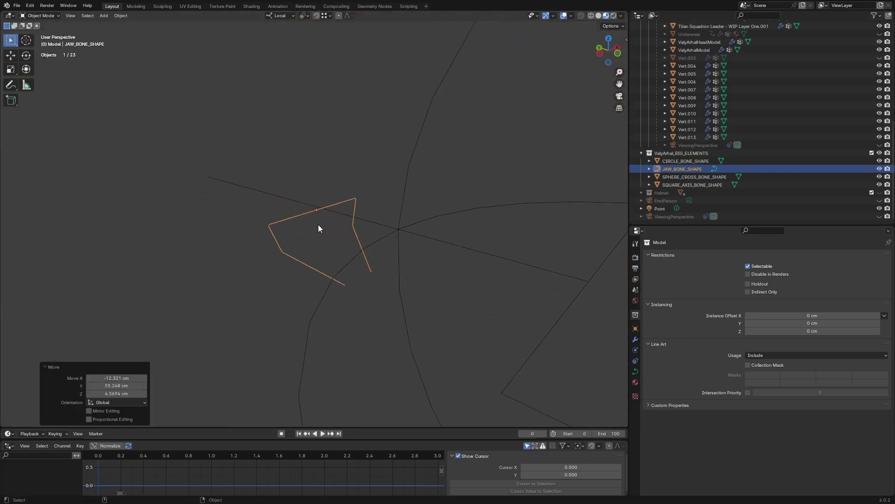
# Enter Edit Mode on JAW_BONE_SHAPE with General Edit from the mode pie menu and return it to Object Mode
pyautogui.press('Tab')
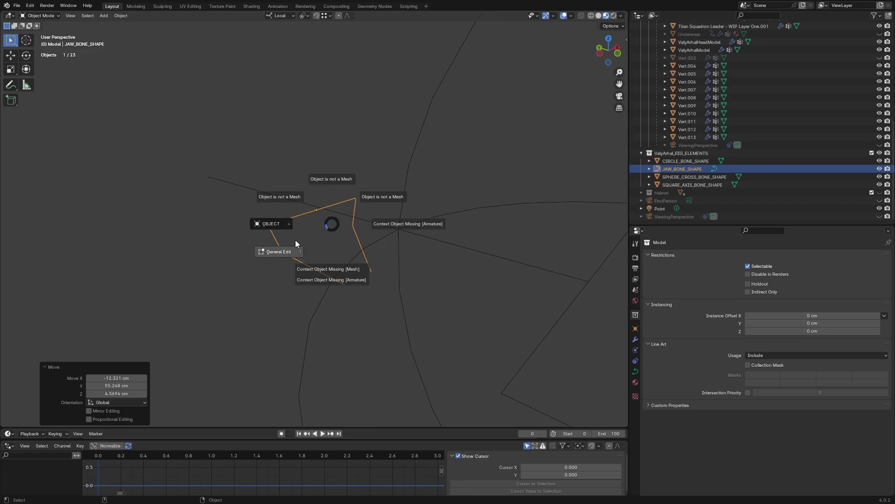
pyautogui.click(276, 261)
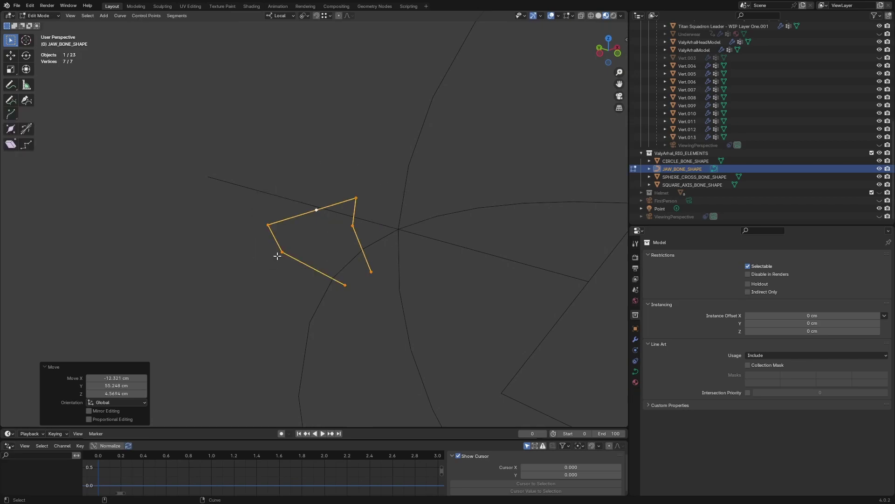
pyautogui.scroll(-3, 303, 252)
pyautogui.moveTo(302, 253); pyautogui.dragTo(359, 241, button='middle')
pyautogui.hotkey('ctrl', 'Tab')
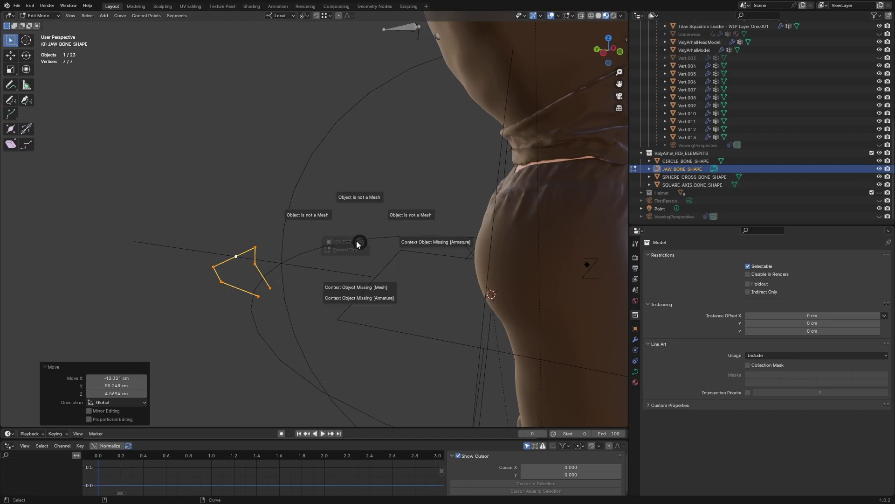
pyautogui.click(306, 251)
# Clear the location of JAW_BONE_SHAPE and save the file
pyautogui.hotkey('alt', 'g')
pyautogui.moveTo(387, 276); pyautogui.dragTo(324, 215, button='middle')
pyautogui.scroll(-5, 333, 219)
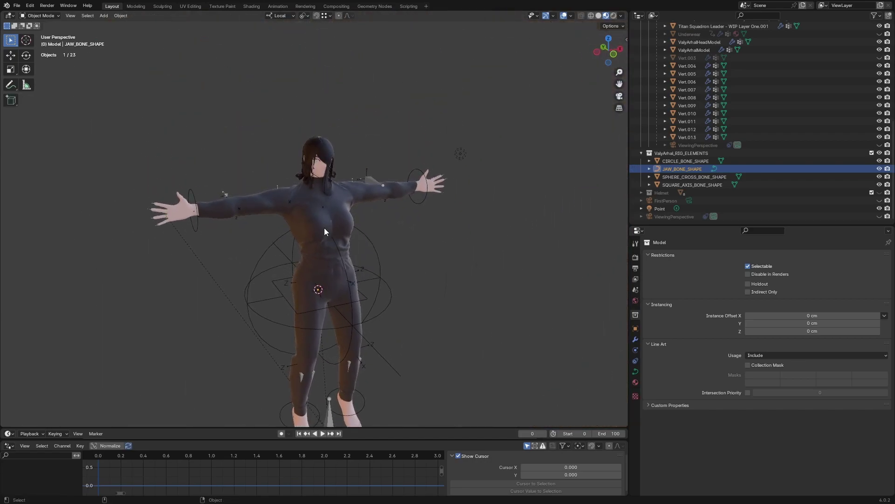
pyautogui.hotkey('ctrl', 's')
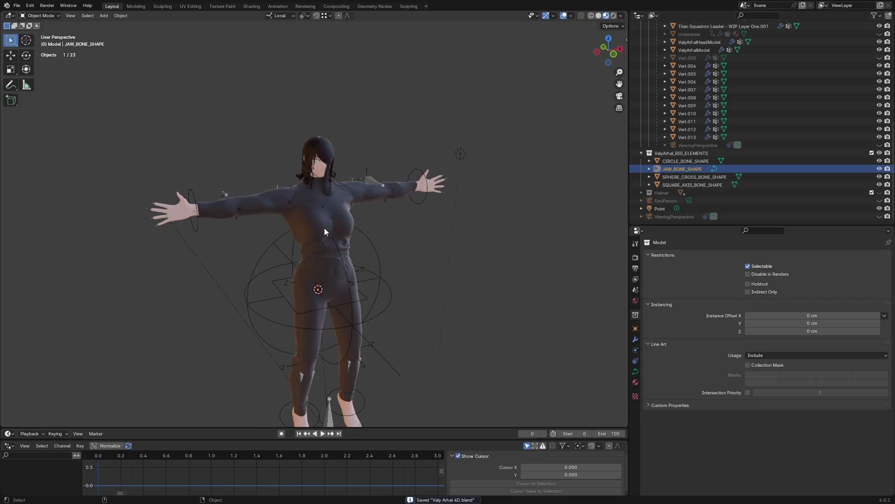
# Select the Titan Squadron Leader top and enter Pose Mode on its armature with A-POSE from the mode pie menu
pyautogui.press('Tab')
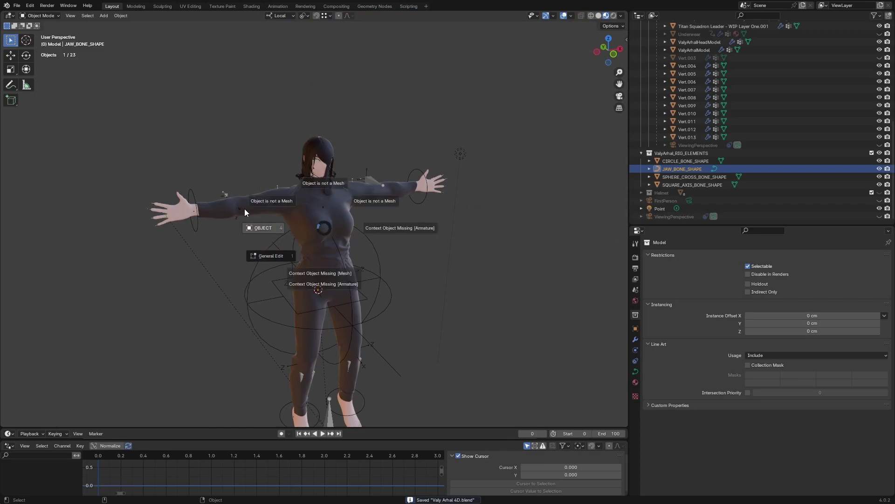
pyautogui.click(294, 228)
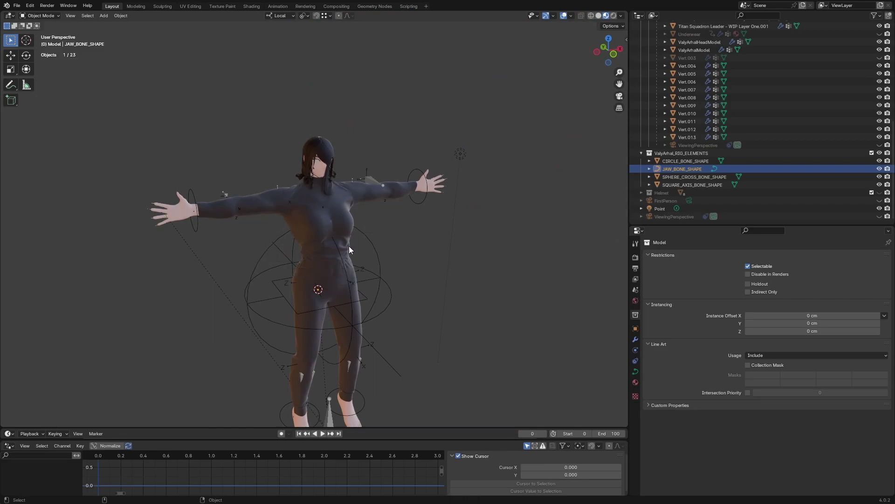
pyautogui.scroll(2, 336, 194)
pyautogui.click(337, 191)
pyautogui.keyDown('shift'); pyautogui.moveTo(337, 192); pyautogui.dragTo(312, 241, button='middle'); pyautogui.keyUp('shift')
pyautogui.press('Tab')
pyautogui.click(388, 243)
pyautogui.scroll(-3, 390, 247)
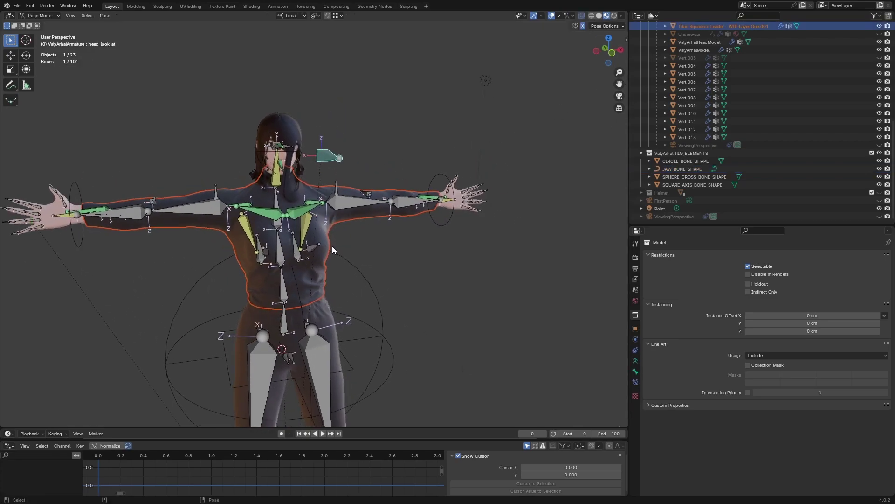
# Move the hand_IK.L bone inward and down, by about -21, 3.5 and -12.4 cm in X, Y and Z
pyautogui.click(439, 180)
pyautogui.press('g')
pyautogui.click(389, 231)
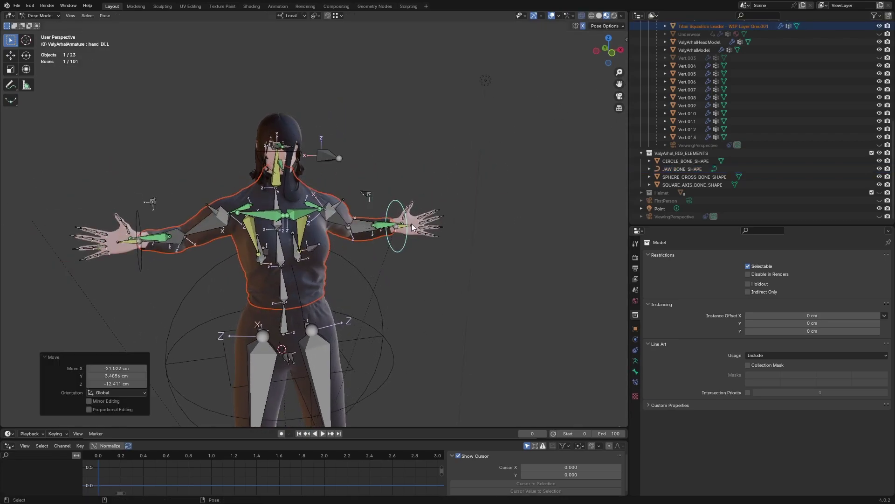
# Switch from Pose Mode to Weight Paint on the top with A-WPAINT from the mode pie menu
pyautogui.press('Tab')
pyautogui.click(385, 280)
pyautogui.moveTo(384, 288); pyautogui.dragTo(331, 290, button='middle')
pyautogui.scroll(2, 354, 266)
pyautogui.moveTo(395, 242)
pyautogui.keyDown('shift'); pyautogui.mouseDown(button='middle')
pyautogui.moveTo(460, 236)
pyautogui.moveTo(340, 233)
pyautogui.mouseUp(button='middle'); pyautogui.keyUp('shift')
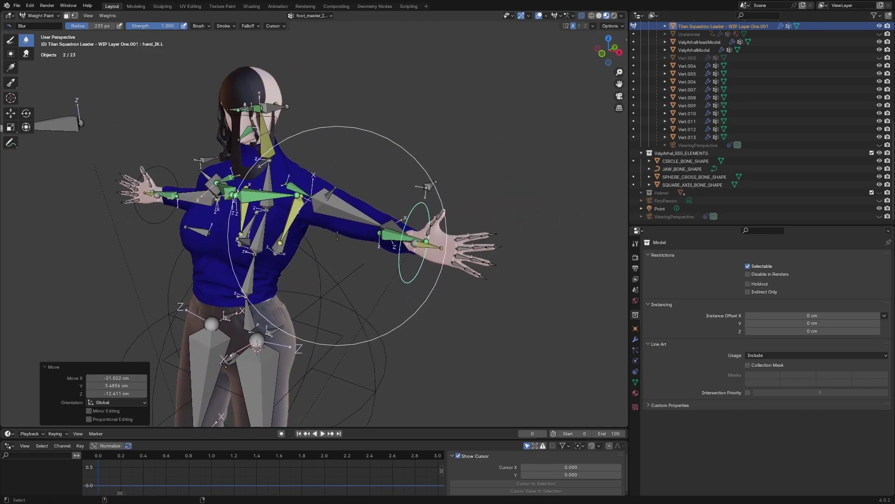
# Select the lower_arm.L bone in Weight Paint Mode to display its weights on the sleeve
pyautogui.press('q')
pyautogui.click(383, 237)
pyautogui.moveTo(395, 183); pyautogui.dragTo(373, 245, button='middle')
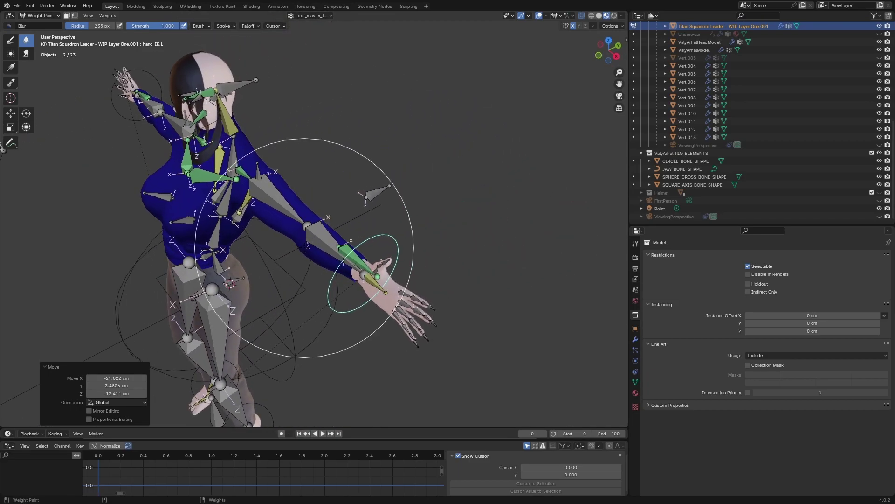
pyautogui.scroll(3, 310, 289)
pyautogui.moveTo(309, 290); pyautogui.dragTo(354, 233, button='middle')
pyautogui.scroll(2, 252, 301)
pyautogui.keyDown('shift'); pyautogui.moveTo(362, 279); pyautogui.dragTo(391, 248, button='middle'); pyautogui.keyUp('shift')
pyautogui.keyDown('ctrl'); pyautogui.keyDown('shift'); pyautogui.click(352, 269); pyautogui.keyUp('shift'); pyautogui.keyUp('ctrl')
pyautogui.scroll(-3, 343, 287)
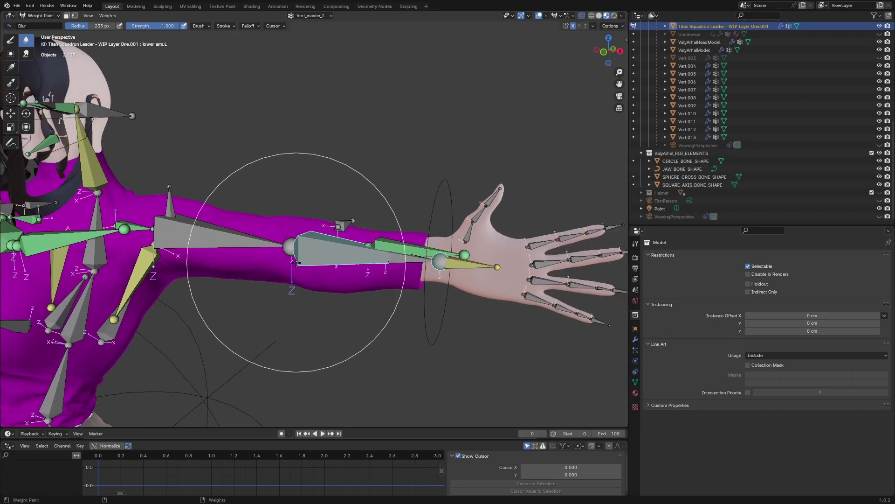
# Return to Pose Mode on the armature with A-POSE from the mode pie menu
pyautogui.rightClick(299, 254)
pyautogui.moveTo(298, 254)
pyautogui.mouseDown(button='middle')
pyautogui.moveTo(343, 224)
pyautogui.moveTo(337, 268)
pyautogui.moveTo(411, 210)
pyautogui.moveTo(471, 212)
pyautogui.moveTo(360, 263)
pyautogui.moveTo(328, 305)
pyautogui.moveTo(355, 266)
pyautogui.moveTo(265, 305)
pyautogui.moveTo(290, 260)
pyautogui.moveTo(344, 260)
pyautogui.mouseUp(button='middle')
pyautogui.rightClick(328, 306)
pyautogui.rightClick(345, 265)
pyautogui.press('Escape')
pyautogui.hotkey('ctrl', 'Tab')
pyautogui.click(363, 276)
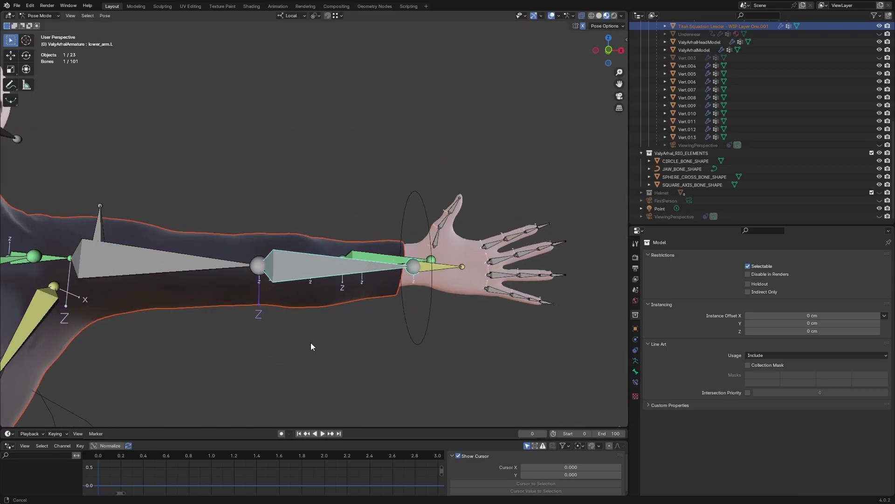
# Return the character to Object Mode with OBJECT from the mode pie menu
pyautogui.scroll(-5, 399, 263)
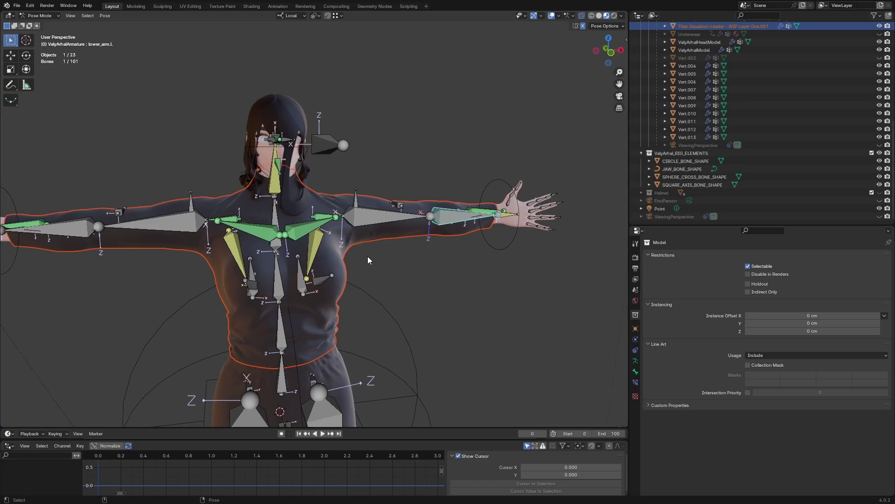
pyautogui.hotkey('ctrl', 'Tab')
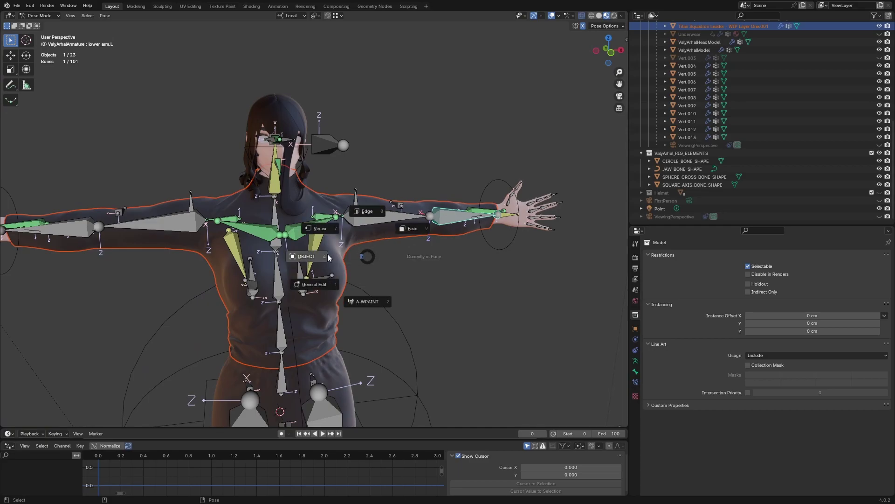
pyautogui.click(317, 262)
pyautogui.click(317, 263)
pyautogui.moveTo(343, 216); pyautogui.dragTo(362, 242, button='middle')
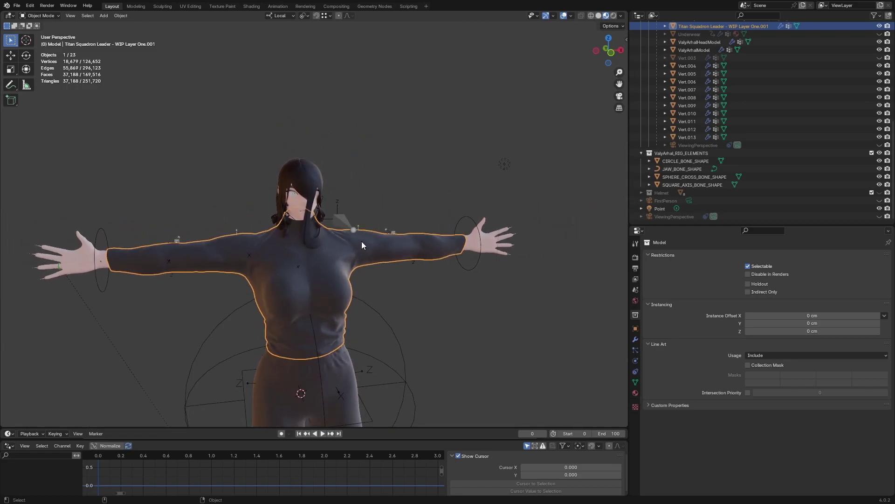
# Examine the mode pie menu's options for the selected top, including A-POSE and A-WPAINT, without picking one
pyautogui.hotkey('ctrl', 'Tab')
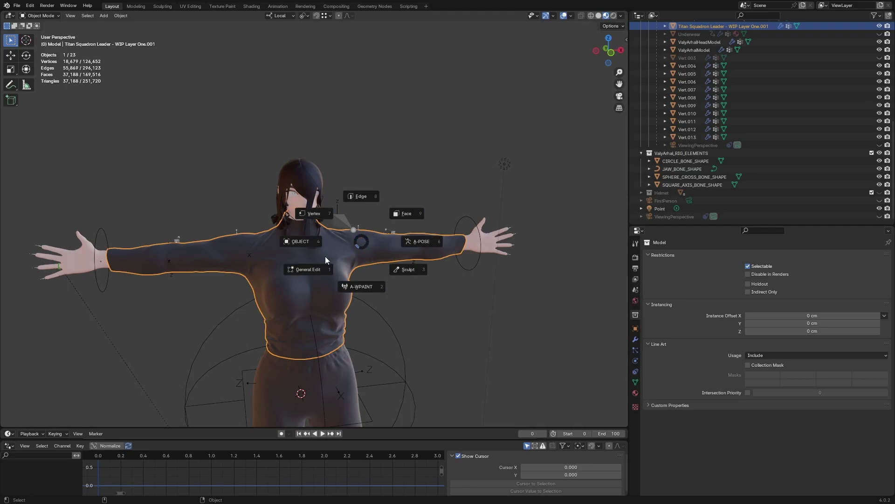
pyautogui.click(363, 241)
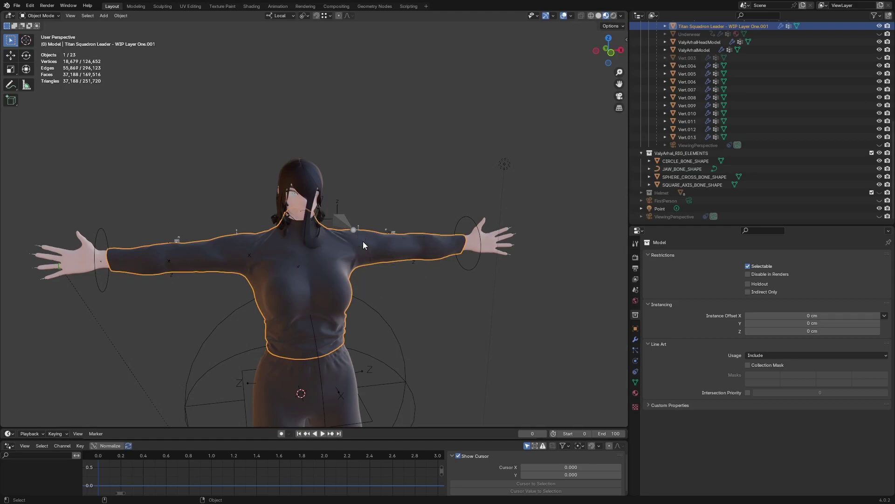
pyautogui.moveTo(363, 245); pyautogui.dragTo(363, 245, button='middle')
pyautogui.press('Tab')
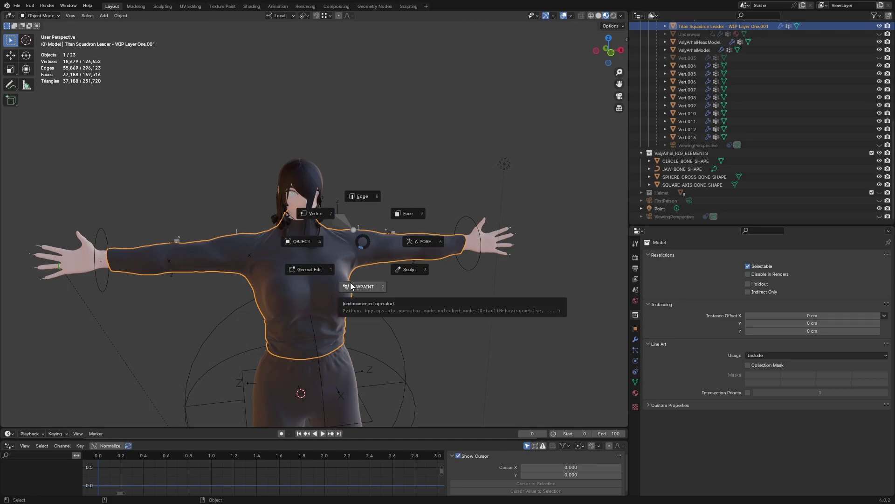
pyautogui.click(363, 243)
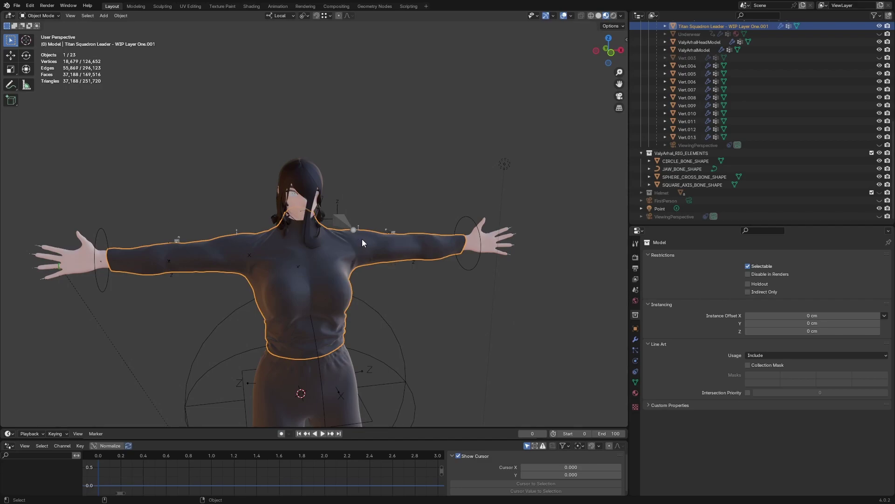
# Select SPHERE_CROSS_BONE_SHAPE and SQUARE_AXIS_BONE_SHAPE and move them beside the character, by about 106.4, -91.3 and 54 cm
pyautogui.hotkey('shift', 's')
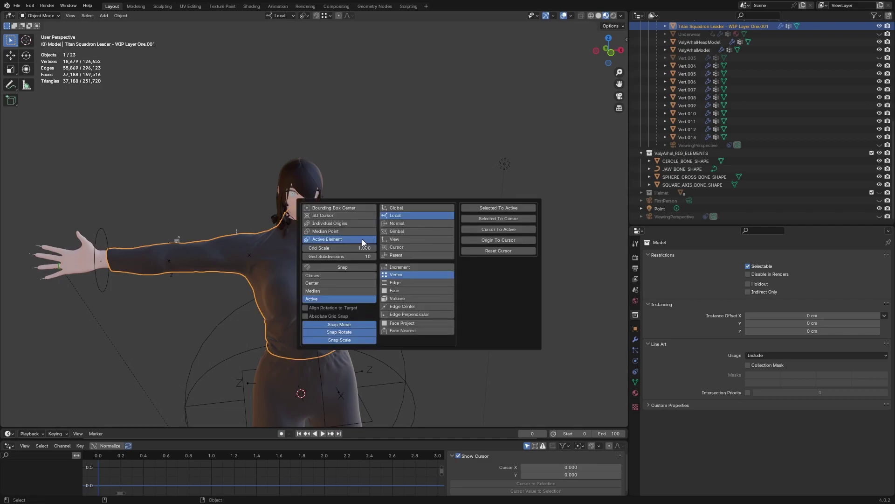
pyautogui.keyDown('shift'); pyautogui.moveTo(331, 306); pyautogui.dragTo(335, 264, button='middle'); pyautogui.keyUp('shift')
pyautogui.click(377, 265)
pyautogui.keyDown('shift'); pyautogui.click(354, 274); pyautogui.keyUp('shift')
pyautogui.press('g')
pyautogui.click(516, 208)
pyautogui.moveTo(517, 207); pyautogui.dragTo(351, 270, button='middle')
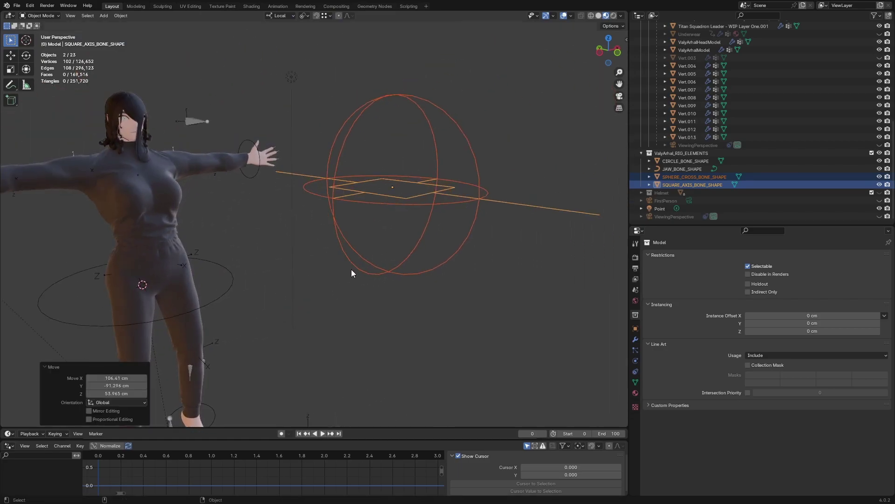
# Move the 3D cursor to the active bone shape with Cursor To Active in the snapping pop-up panel
pyautogui.hotkey('shift', 's')
pyautogui.moveTo(140, 267); pyautogui.dragTo(197, 273, button='middle')
pyautogui.keyDown('shift'); pyautogui.moveTo(197, 273); pyautogui.dragTo(275, 295, button='middle'); pyautogui.keyUp('shift')
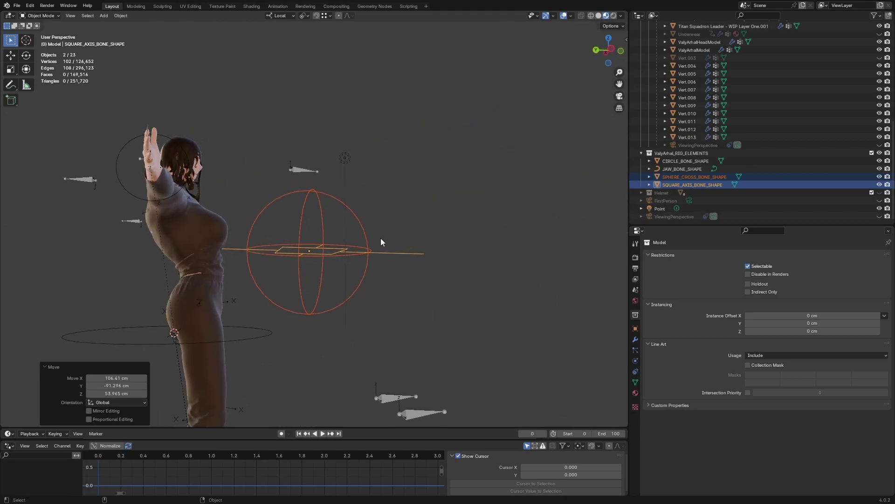
pyautogui.hotkey('shift', 's')
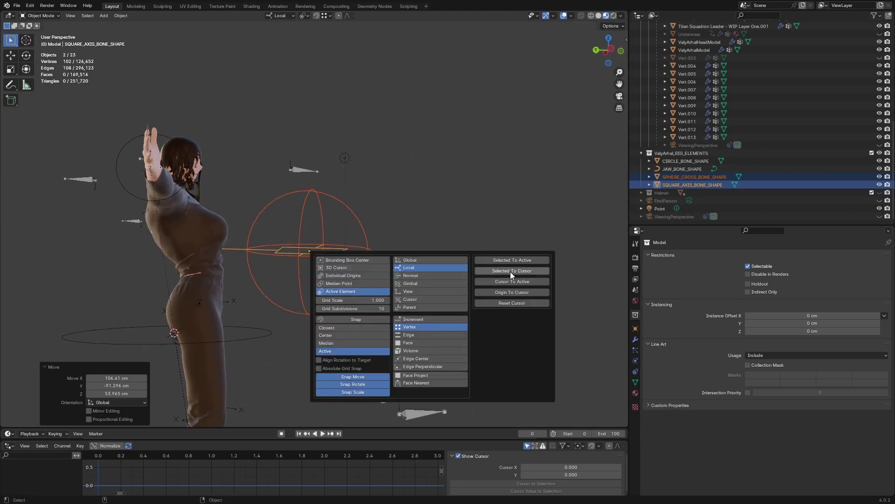
pyautogui.click(524, 282)
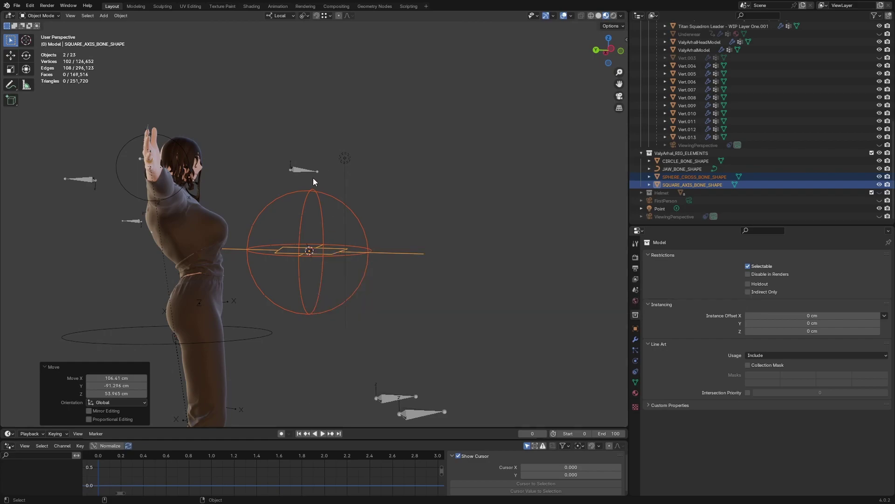
# Reset the 3D cursor with Reset Cursor in the snapping pop-up panel
pyautogui.moveTo(322, 172); pyautogui.dragTo(309, 262, button='middle')
pyautogui.hotkey('shift', 's')
pyautogui.click(487, 248)
pyautogui.hotkey('shift', 's')
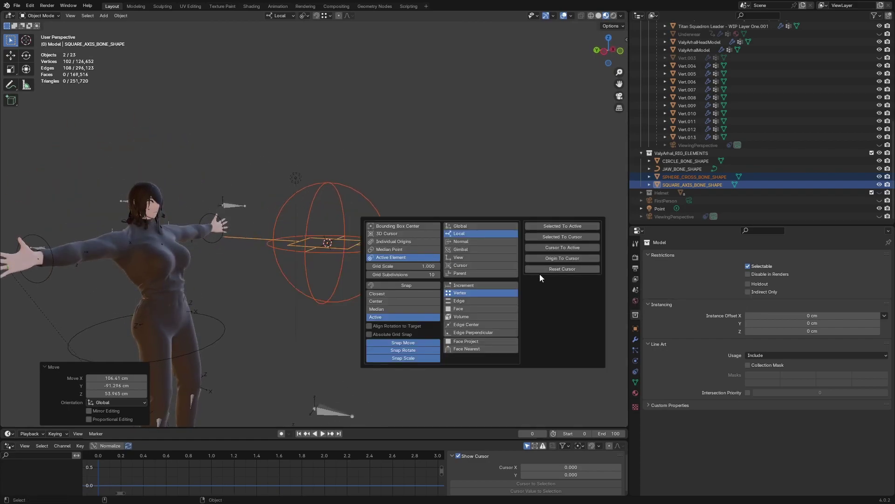
pyautogui.click(559, 268)
pyautogui.moveTo(136, 341); pyautogui.dragTo(333, 285, button='middle')
pyautogui.scroll(1, 333, 285)
pyautogui.moveTo(306, 320); pyautogui.dragTo(363, 248, button='middle')
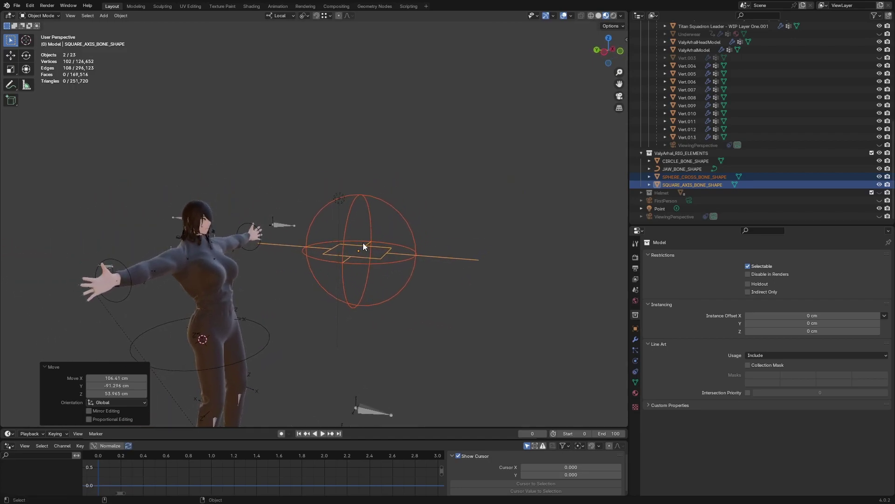
# Set the origins of the two selected bone shapes to the 3D cursor with Origin To Cursor and undo it
pyautogui.hotkey('ctrl', '`')
pyautogui.press('Escape')
pyautogui.hotkey('ctrl', '`')
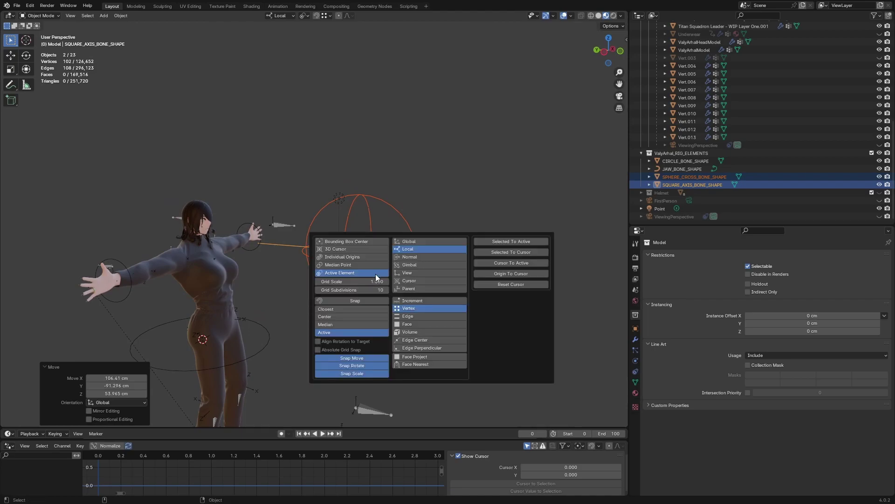
pyautogui.click(496, 275)
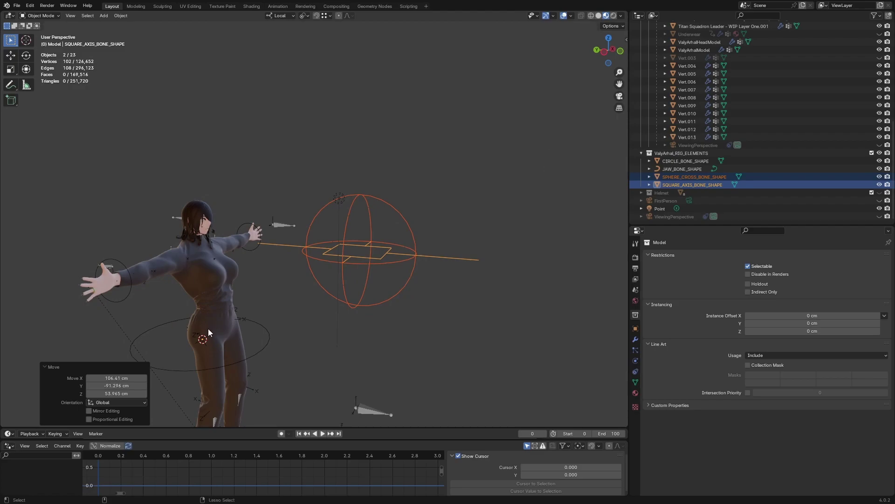
pyautogui.hotkey('ctrl', 'z')
# Box-select the sphere and square bone shapes, review the pivot and snapping pop-up panel, and clear the selection
pyautogui.click(369, 252)
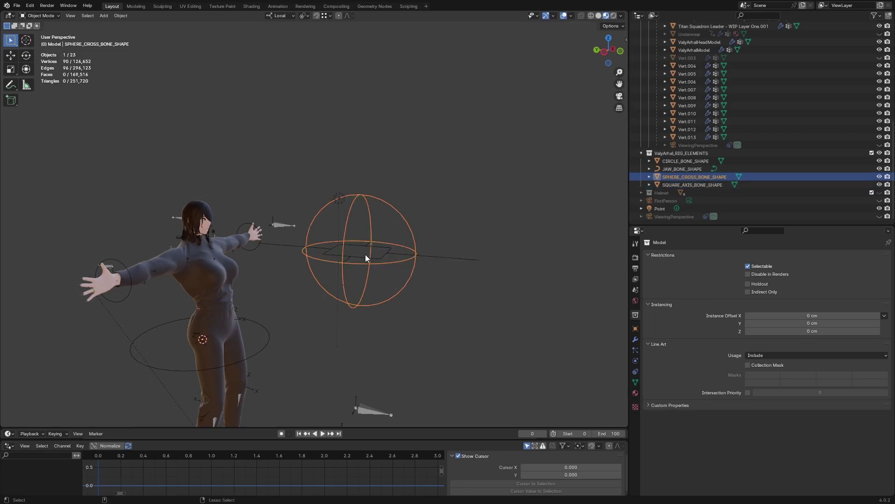
pyautogui.click(384, 283)
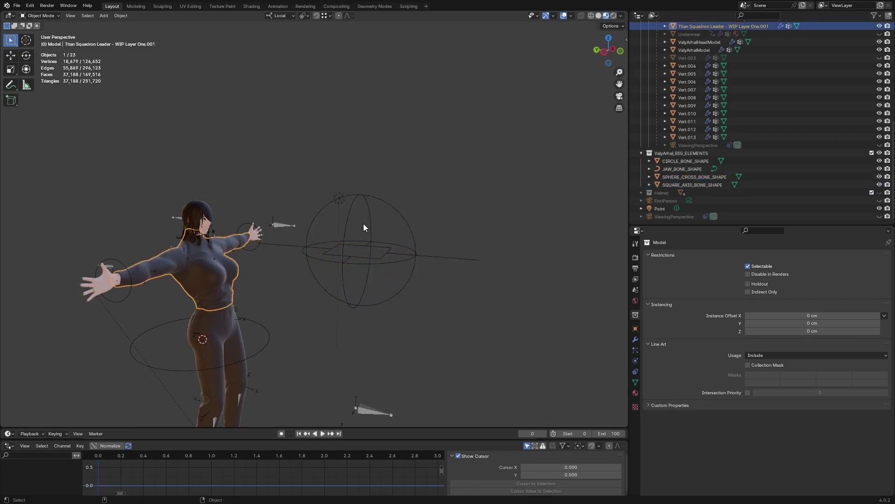
pyautogui.moveTo(325, 171); pyautogui.dragTo(448, 319)
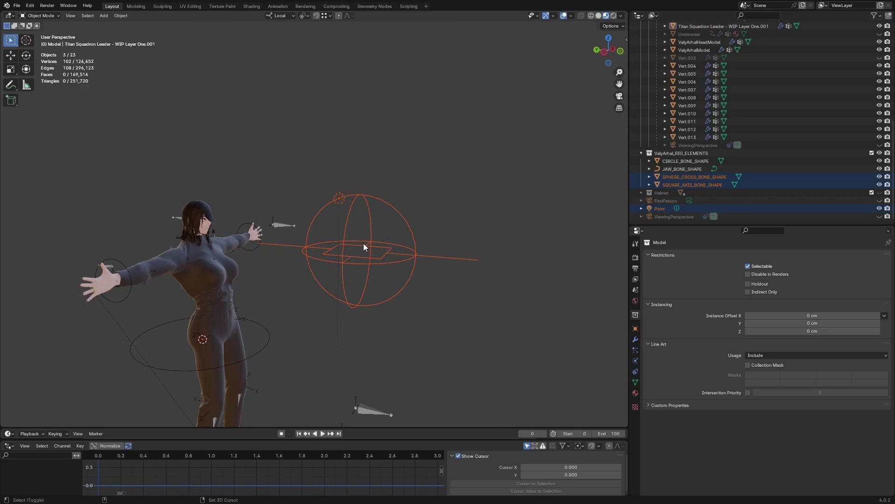
pyautogui.moveTo(371, 242); pyautogui.dragTo(382, 255, button='middle')
pyautogui.hotkey('shift', 's')
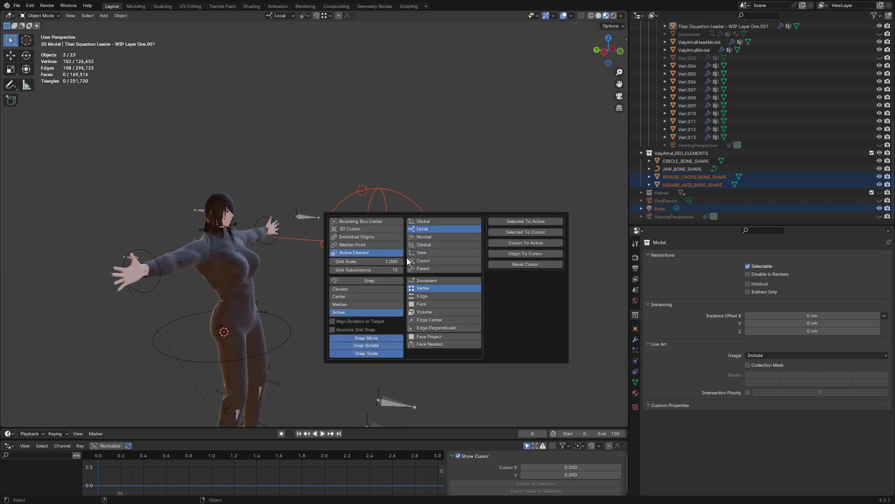
pyautogui.click(439, 205)
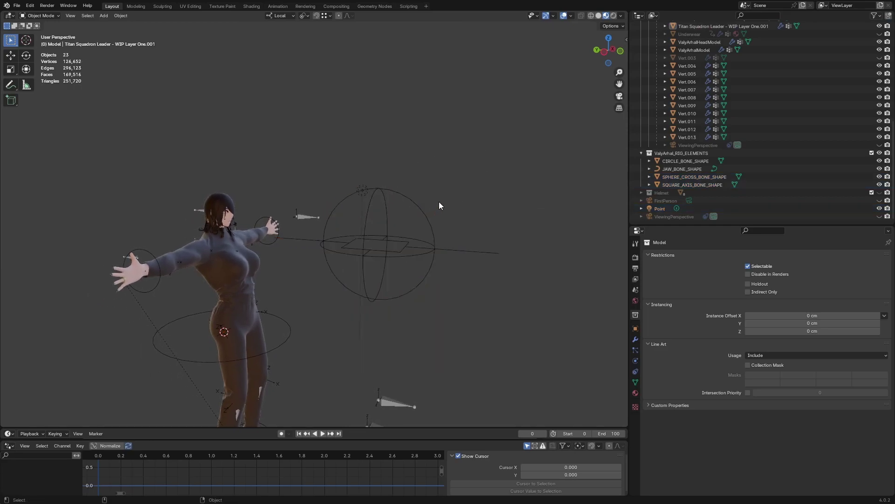
# Undo the displacement of the sphere and square bone shapes, and select each of them in turn around the character's hips
pyautogui.click(398, 241)
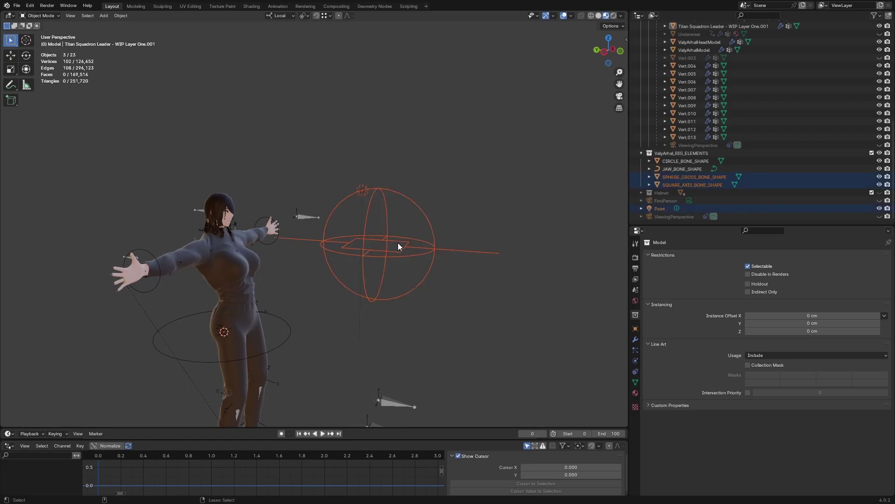
pyautogui.keyDown('shift'); pyautogui.click(398, 243); pyautogui.keyUp('shift')
pyautogui.hotkey('ctrl', 'z')
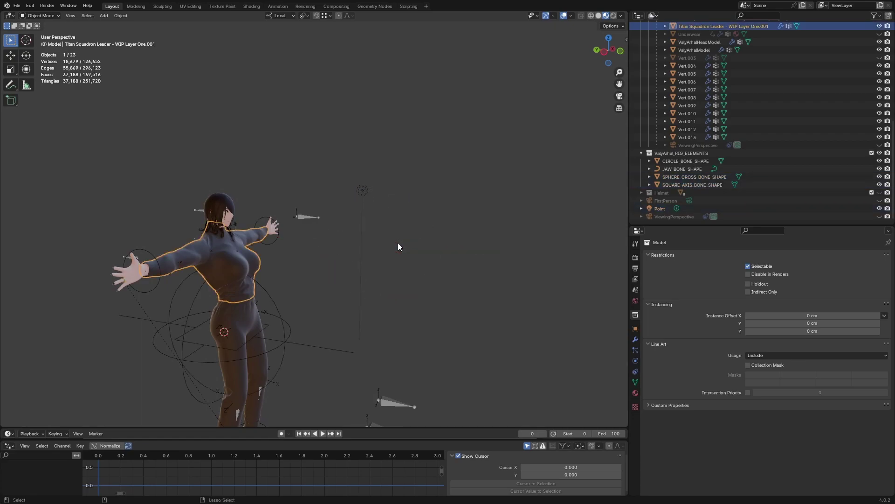
pyautogui.click(280, 315)
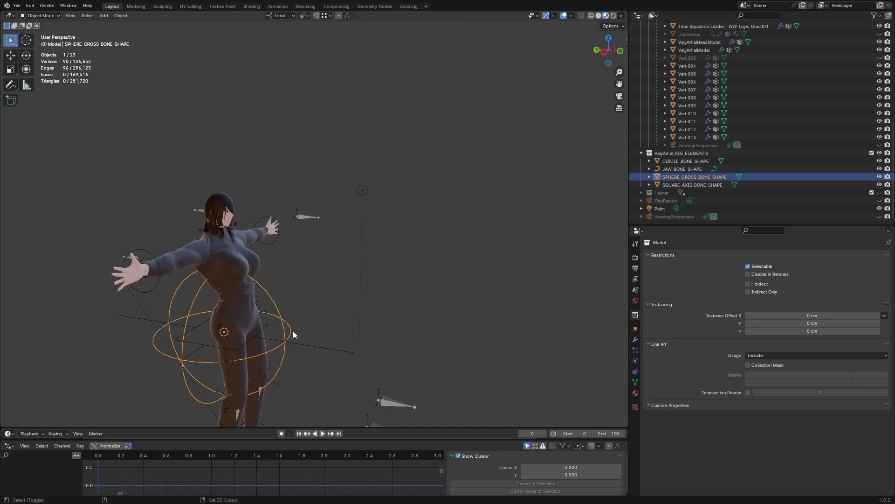
pyautogui.keyDown('shift'); pyautogui.click(292, 331); pyautogui.keyUp('shift')
pyautogui.click(270, 331)
pyautogui.keyDown('shift'); pyautogui.moveTo(270, 331); pyautogui.dragTo(335, 256, button='middle'); pyautogui.keyUp('shift')
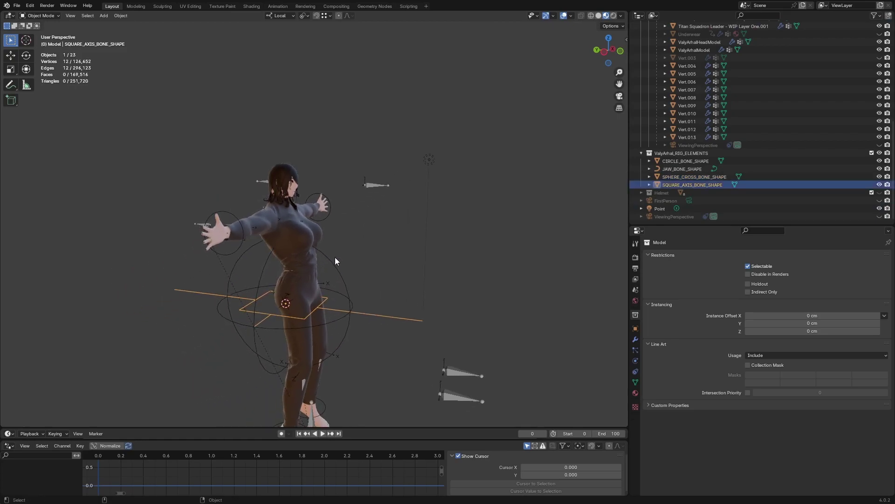
pyautogui.click(334, 257)
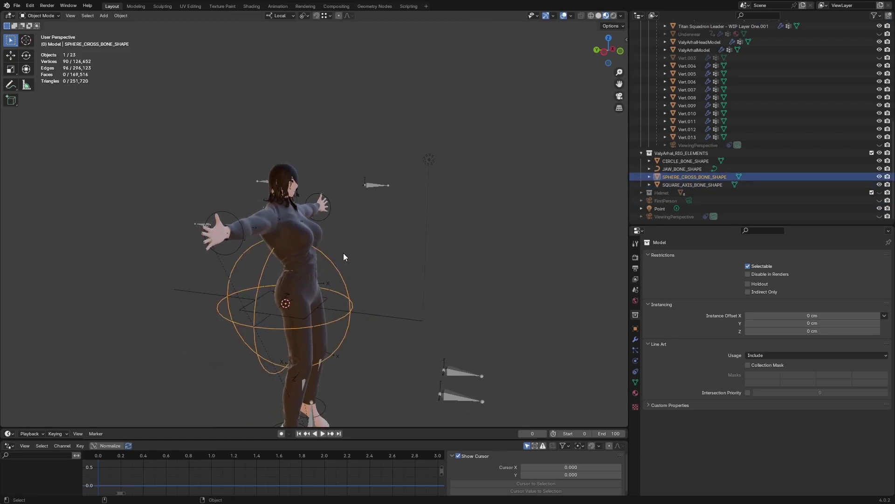
# Select the Titan Squadron Leader upper garment and enter Pose Mode with A-POSE in the mode pie menu
pyautogui.moveTo(280, 223); pyautogui.dragTo(323, 222, button='middle')
pyautogui.scroll(2, 296, 268)
pyautogui.scroll(1, 351, 286)
pyautogui.moveTo(296, 267); pyautogui.dragTo(295, 297, button='middle')
pyautogui.scroll(1, 364, 316)
pyautogui.click(295, 293)
pyautogui.hotkey('ctrl', 'Tab')
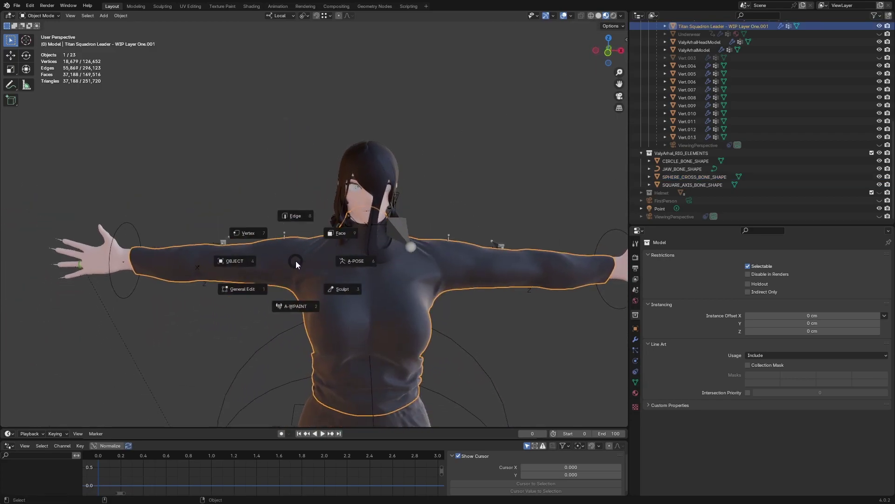
pyautogui.click(366, 258)
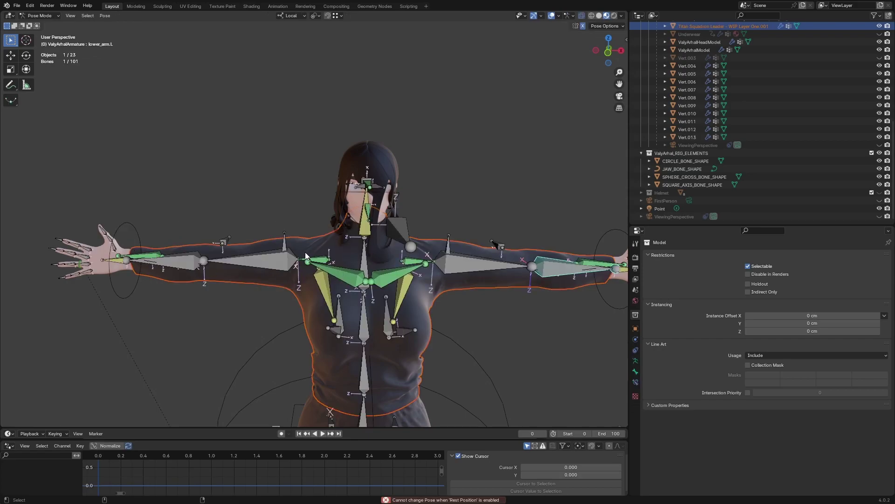
# With the armature in Pose Position, move hand_IK.R about 23 cm in X, 4 cm in Y and 18 cm in Z
pyautogui.click(252, 255)
pyautogui.click(199, 266)
pyautogui.press('g')
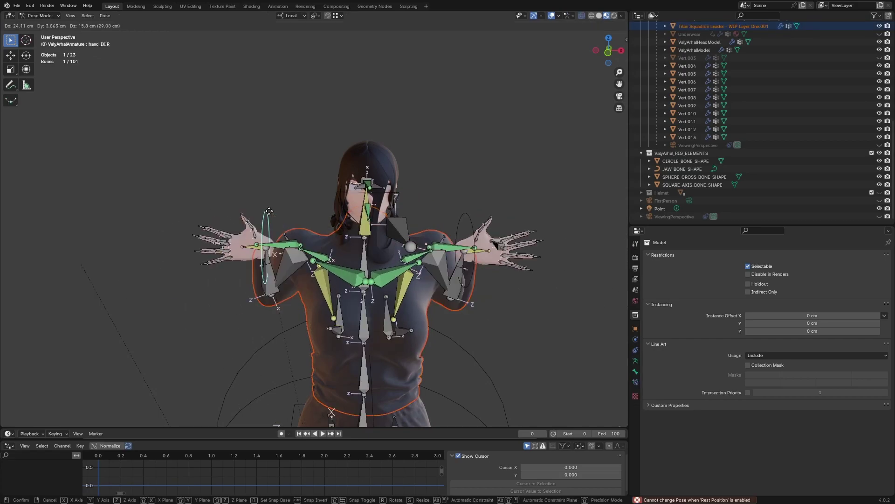
pyautogui.click(268, 214)
# Switch from posing to vertex editing with the mode pie menu, return to Object Mode, and select only the upper garment
pyautogui.press('Tab')
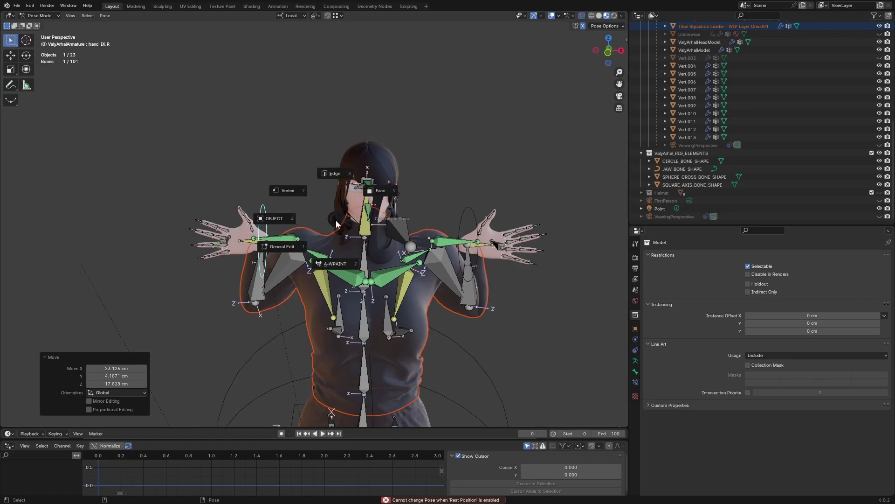
pyautogui.click(295, 190)
pyautogui.moveTo(299, 191); pyautogui.dragTo(325, 251, button='middle')
pyautogui.press('Tab')
pyautogui.click(253, 251)
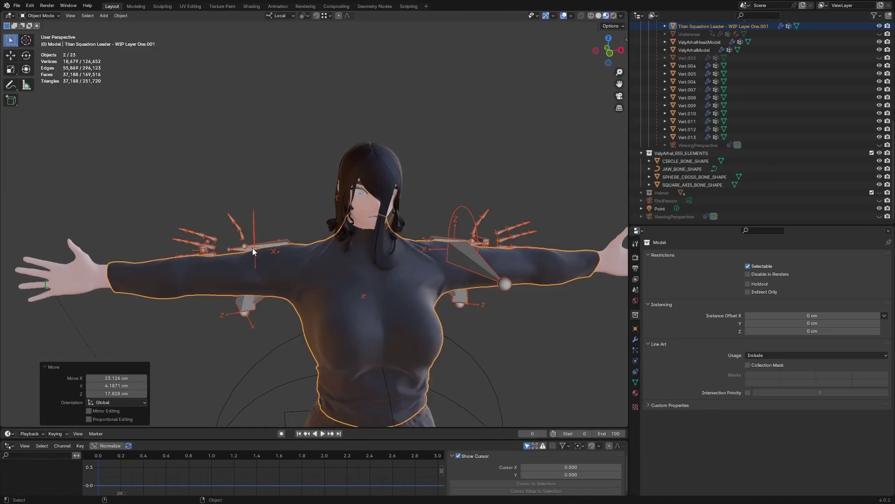
pyautogui.click(313, 252)
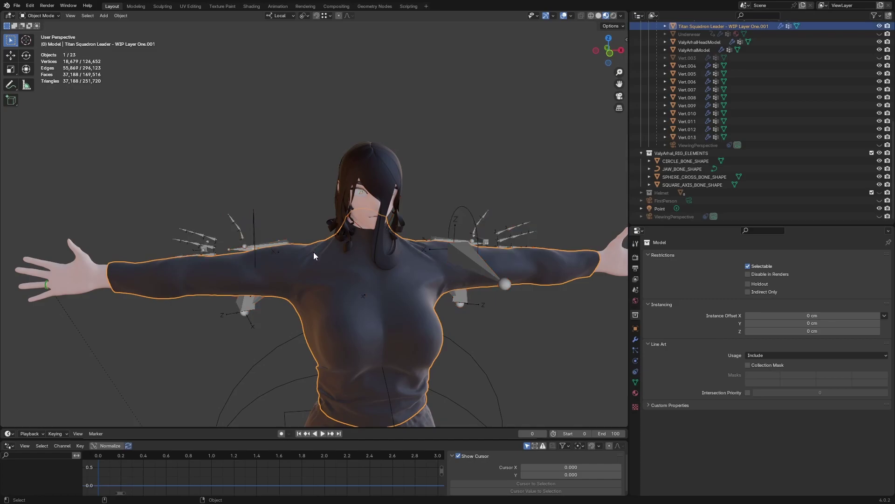
# Select the ValyArhalModel body, return the armature to its rest position, and reselect the upper garment in Object Mode
pyautogui.click(77, 286)
pyautogui.moveTo(210, 262); pyautogui.dragTo(243, 259, button='middle')
pyautogui.hotkey('shift', 'q')
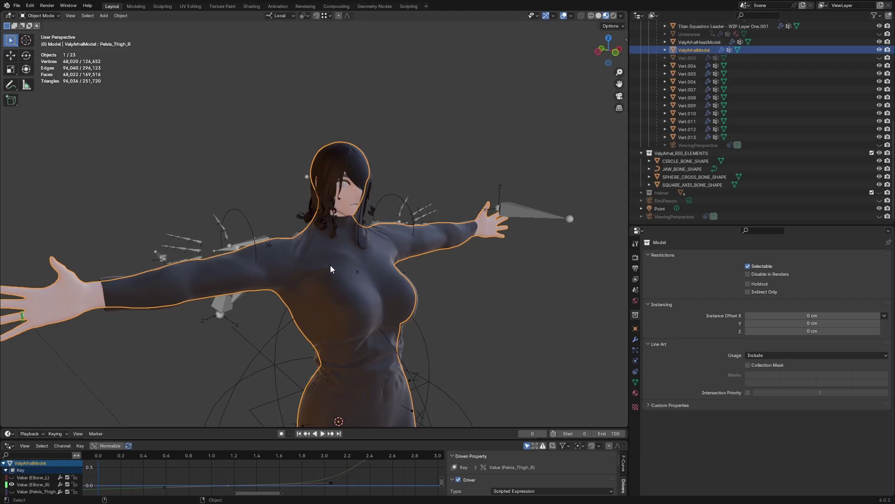
pyautogui.click(330, 265)
pyautogui.moveTo(330, 265); pyautogui.dragTo(300, 275, button='middle')
pyautogui.click(226, 261)
pyautogui.hotkey('ctrl', 'space')
pyautogui.click(373, 259)
pyautogui.click(317, 256)
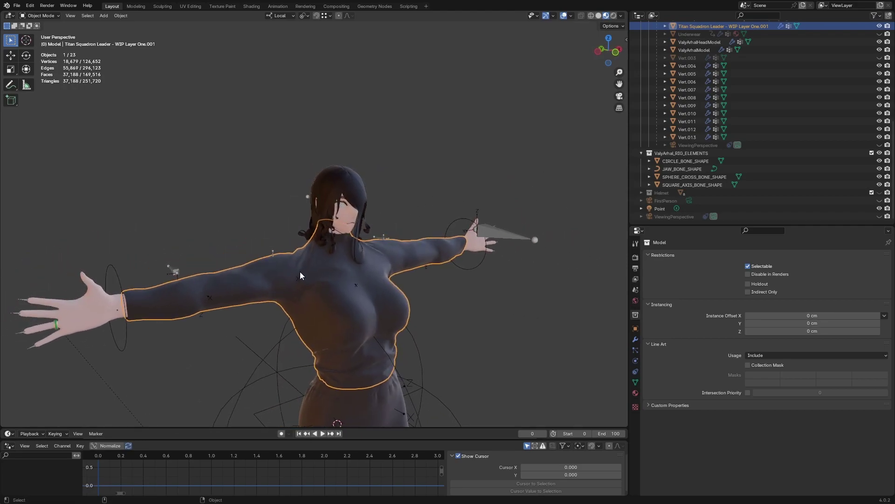
# Select the armature and the body in turn in Object Mode, and switch from the garment to posing its armature
pyautogui.click(300, 272)
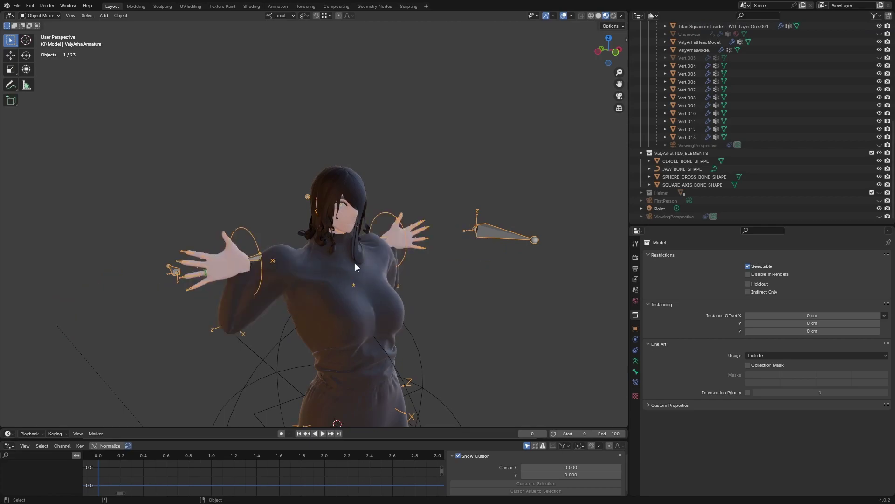
pyautogui.click(304, 271)
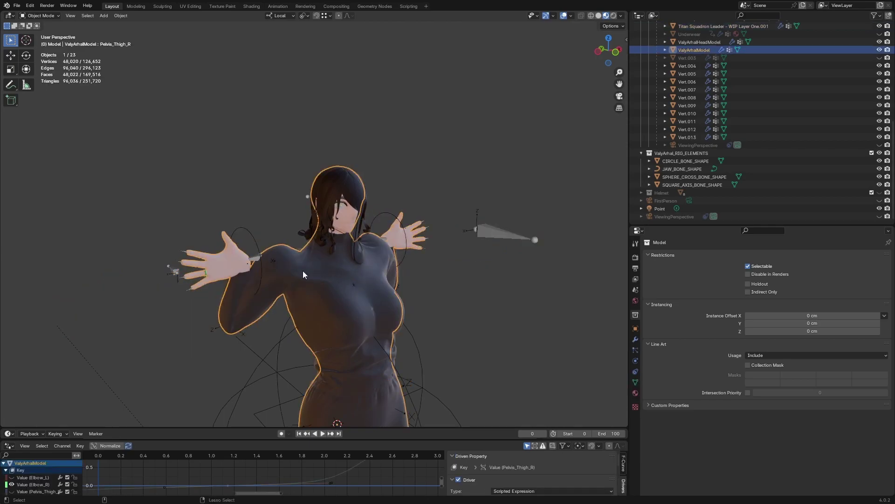
pyautogui.click(304, 270)
pyautogui.hotkey('ctrl', 'Tab')
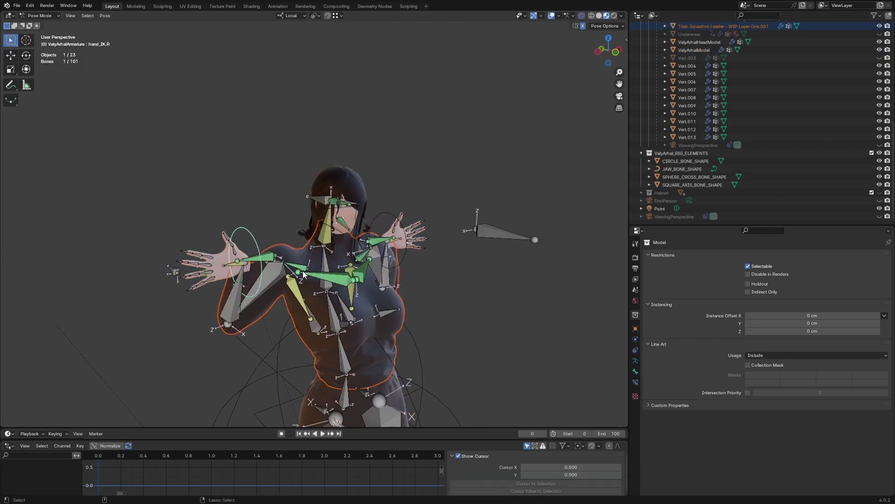
# Undo the pose and mode changes back to the garment selected in Object Mode with straight arms
pyautogui.hotkey('ctrl', 'z')
pyautogui.hotkey('ctrl', 'Tab')
pyautogui.click(239, 277)
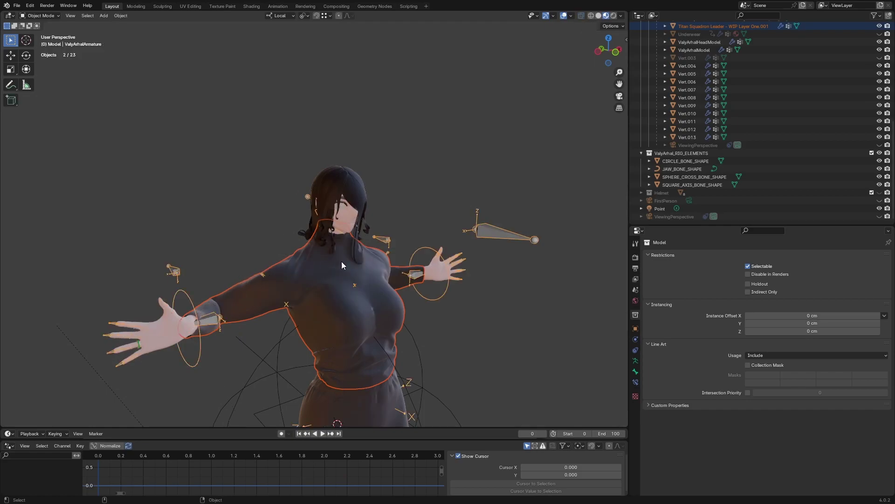
pyautogui.hotkey('ctrl', 'shift', 'z')
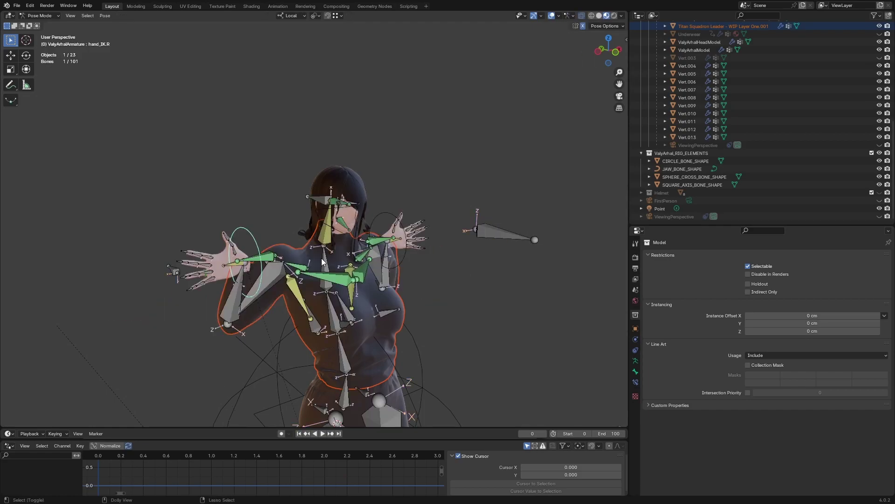
pyautogui.hotkey('ctrl', 'z')
pyautogui.hotkey('ctrl', 'z')
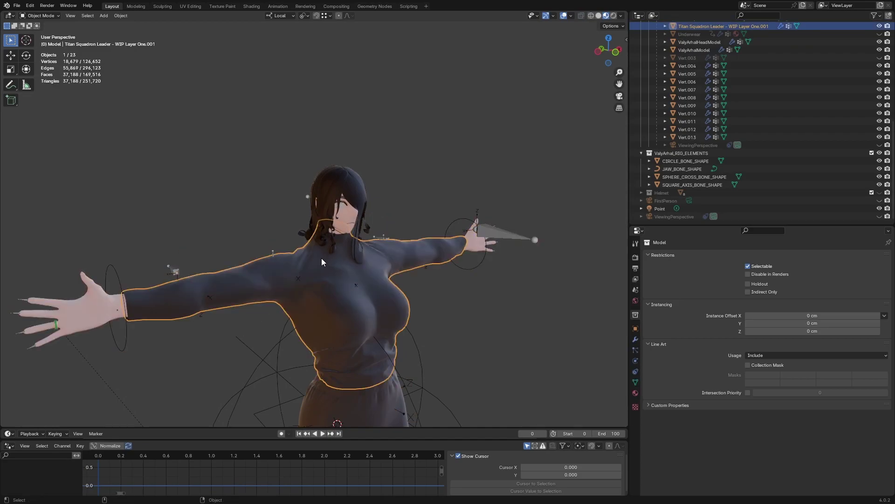
# Switch the garment to edge editing and back with the mode pie menu, and open the rig and viewport pop-up panel
pyautogui.hotkey('ctrl', 'Tab')
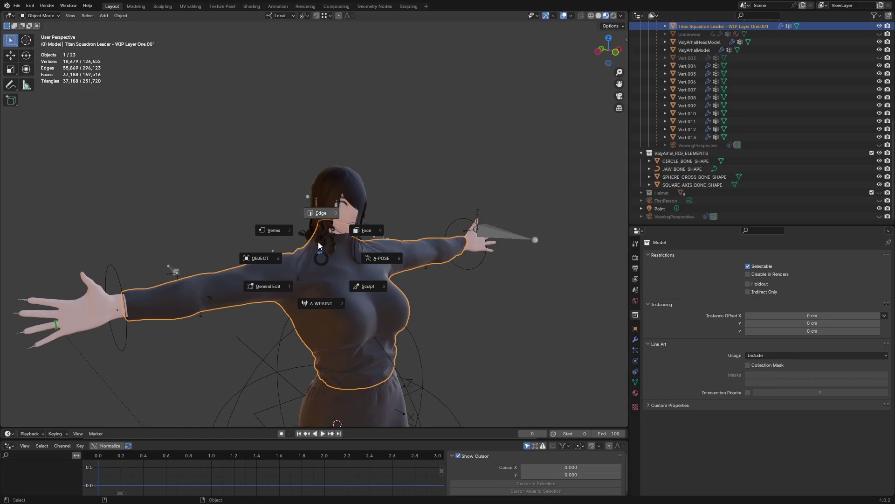
pyautogui.click(319, 232)
pyautogui.hotkey('ctrl', 'Tab')
pyautogui.click(301, 262)
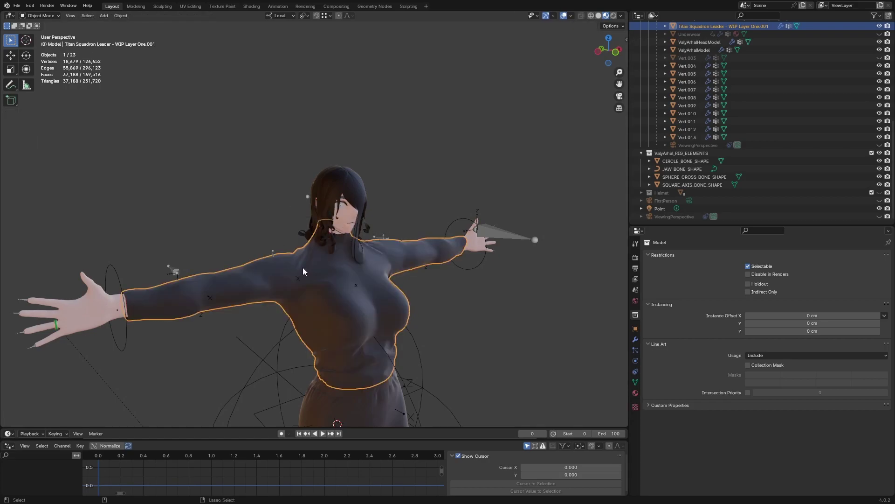
pyautogui.press('q')
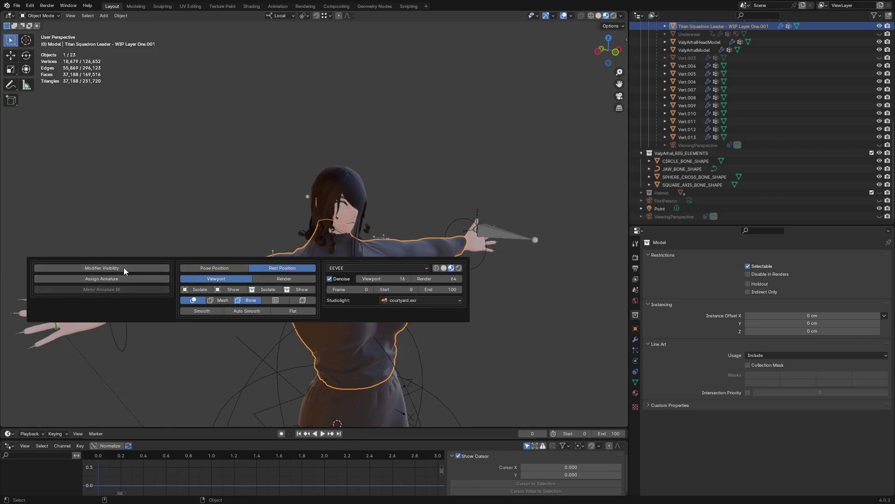
# Enter Pose Mode on the garment's armature with A-POSE in the mode pie menu and frame the upper body
pyautogui.moveTo(418, 279); pyautogui.dragTo(368, 229, button='middle')
pyautogui.scroll(-2, 367, 224)
pyautogui.hotkey('ctrl', 'Tab')
pyautogui.click(433, 227)
pyautogui.keyDown('shift'); pyautogui.moveTo(417, 262); pyautogui.dragTo(380, 229, button='middle'); pyautogui.keyUp('shift')
pyautogui.keyDown('shift'); pyautogui.moveTo(160, 169); pyautogui.dragTo(221, 234, button='middle'); pyautogui.keyUp('shift')
pyautogui.scroll(2, 230, 261)
# Set the armature to Pose Position in the pop-up panel and move hand_IK.R up and inward so both forearms are raised
pyautogui.click(220, 268)
pyautogui.click(178, 227)
pyautogui.press('g')
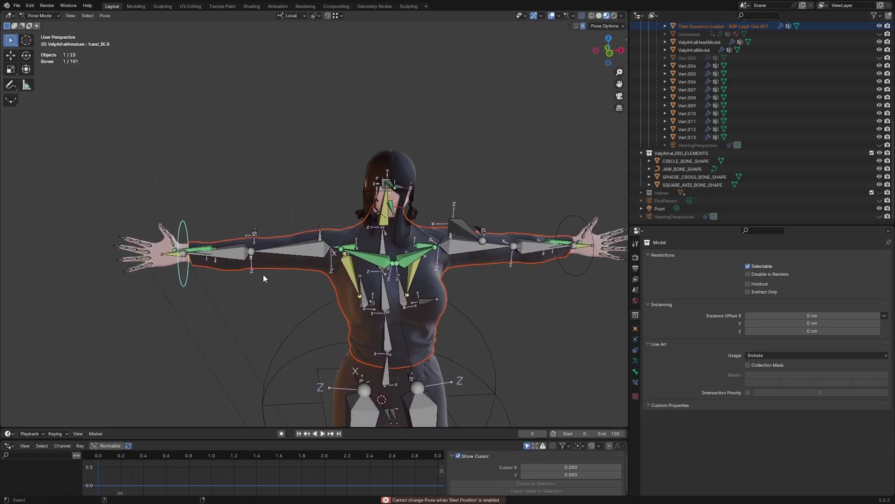
pyautogui.hotkey('alt', 'q')
pyautogui.click(204, 275)
pyautogui.press('g')
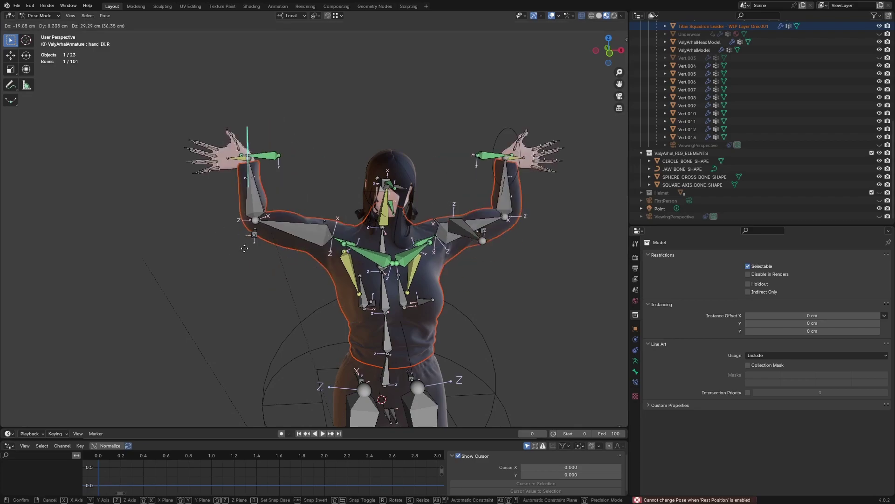
pyautogui.press('Return')
# Remove the IK constraint from hand.R and the bone constraint from shoulder_blade.R
pyautogui.keyDown('shift'); pyautogui.moveTo(312, 190); pyautogui.dragTo(276, 268, button='middle'); pyautogui.keyUp('shift')
pyautogui.click(209, 260)
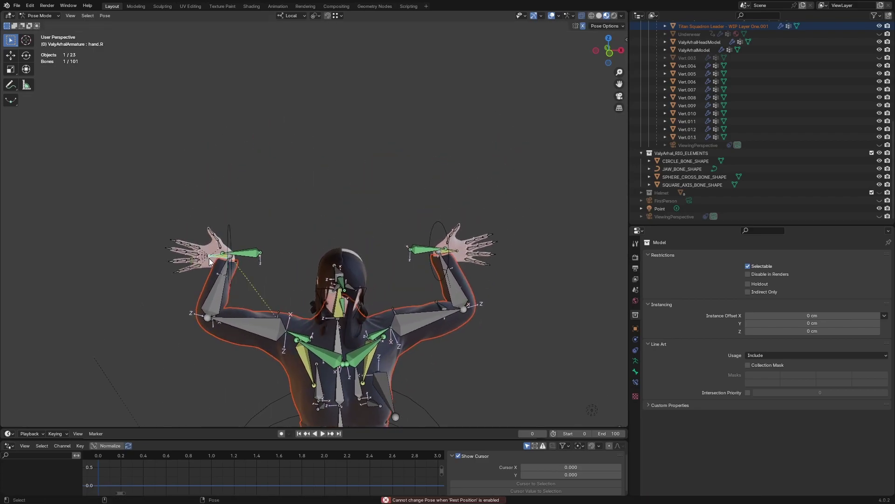
pyautogui.click(635, 382)
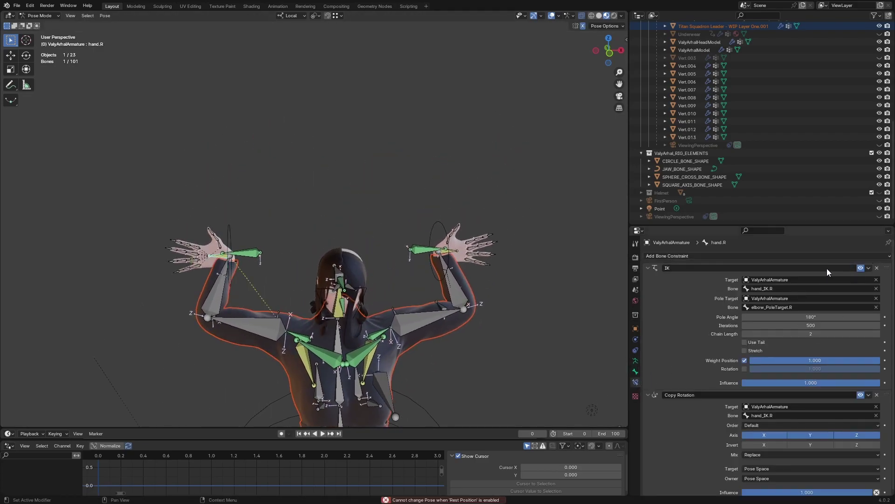
pyautogui.click(877, 268)
pyautogui.moveTo(247, 282); pyautogui.dragTo(262, 284, button='middle')
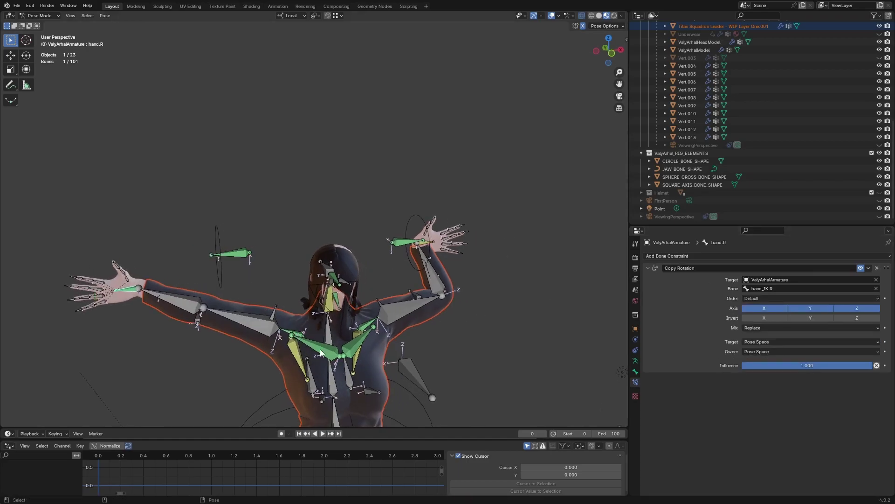
pyautogui.click(298, 355)
pyautogui.click(877, 268)
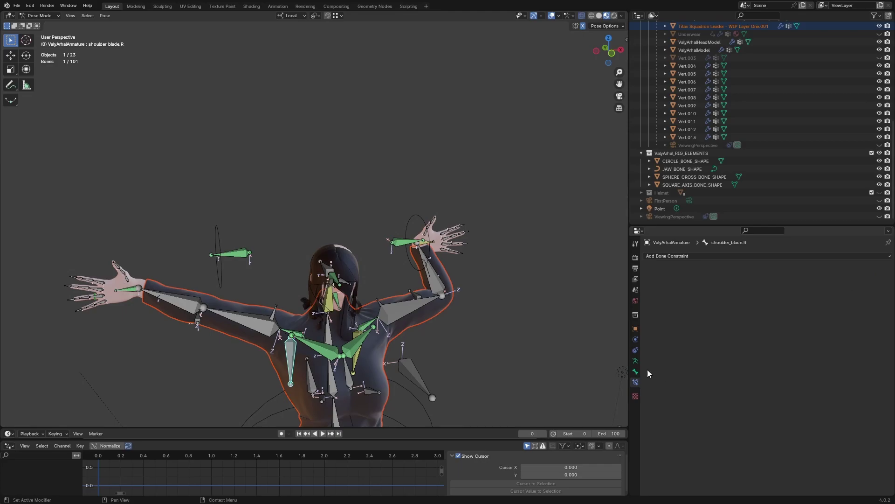
# Set the inverse kinematics limit minimums and maximums of shoulder_blade.R to 0° on the X, Y and Z axes
pyautogui.click(636, 373)
pyautogui.scroll(-5, 699, 341)
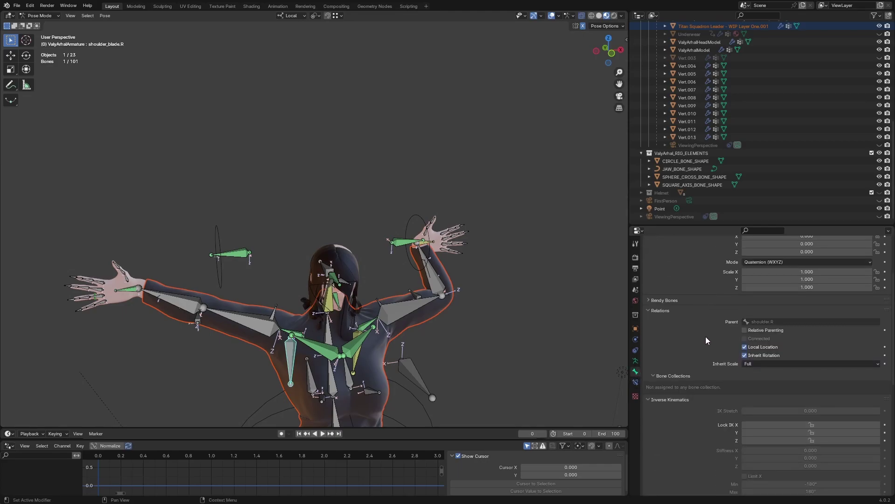
pyautogui.scroll(-5, 750, 358)
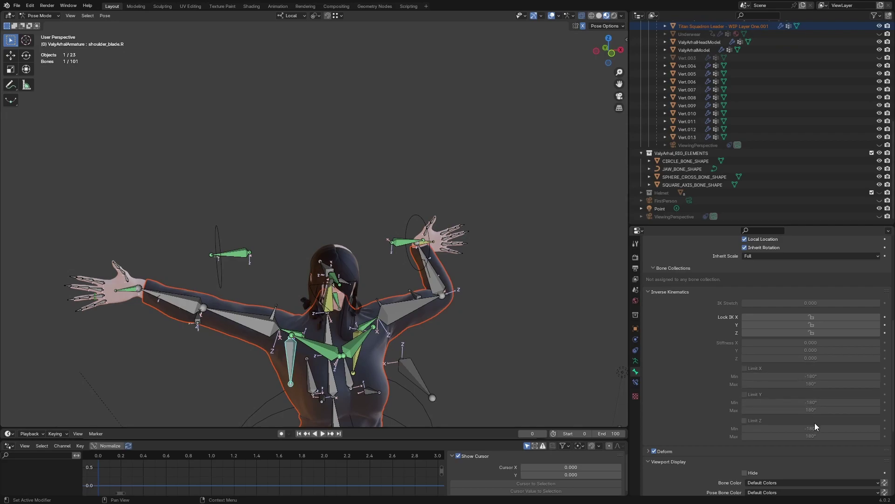
pyautogui.moveTo(815, 423); pyautogui.dragTo(812, 376)
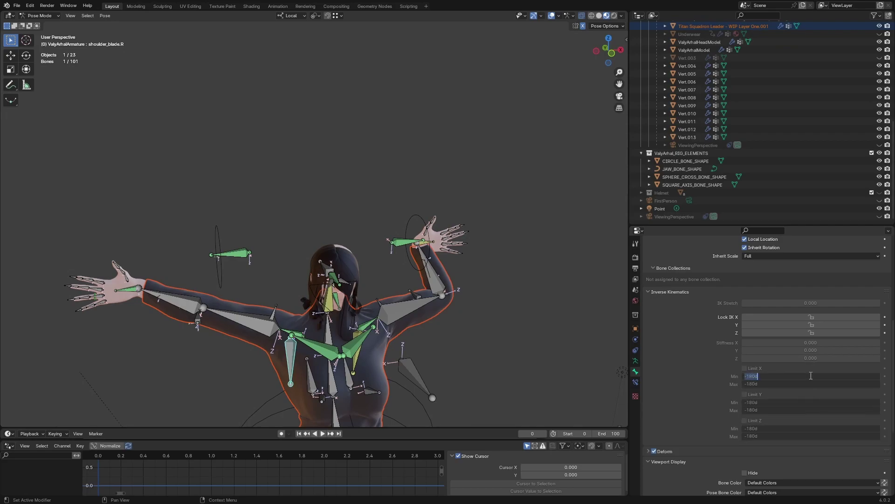
pyautogui.write('0')
pyautogui.press('Return')
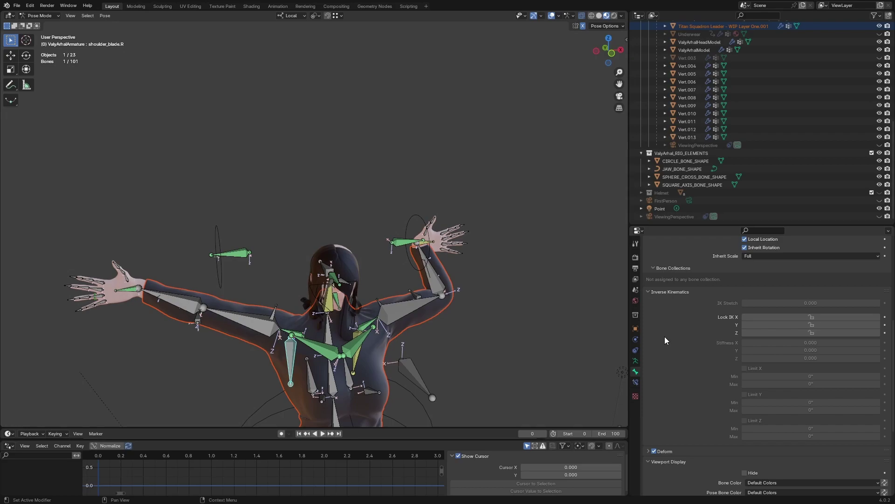
# Select all bones of the armature, clear the selection, and inspect the rig from behind
pyautogui.click(370, 184)
pyautogui.hotkey('ctrl', '`')
pyautogui.press('Escape')
pyautogui.press('a')
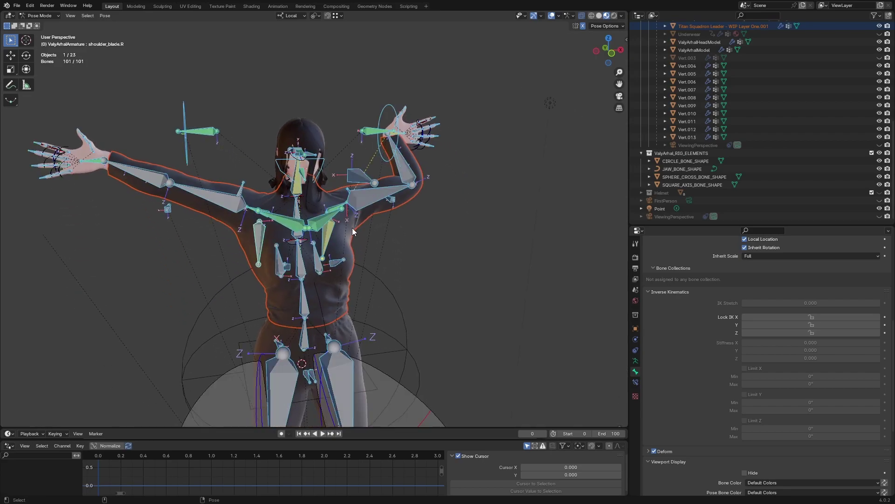
pyautogui.hotkey('alt', 'a')
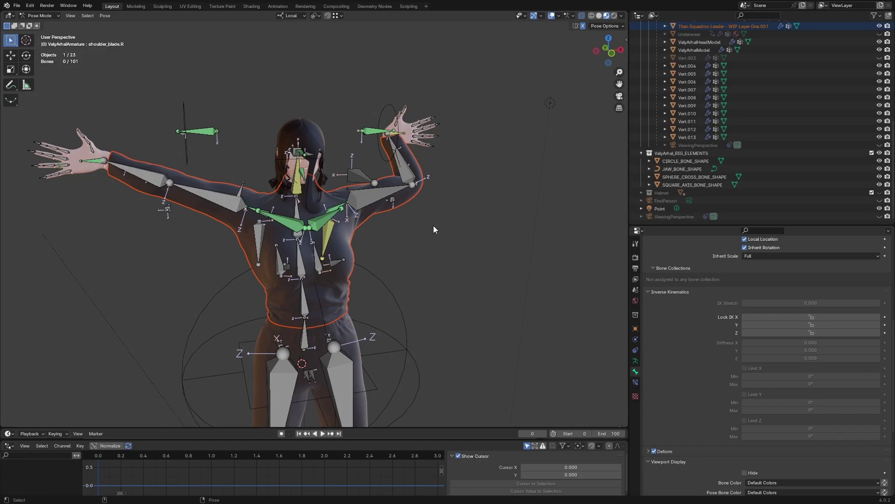
pyautogui.press('w')
pyautogui.moveTo(397, 205); pyautogui.dragTo(325, 219, button='middle')
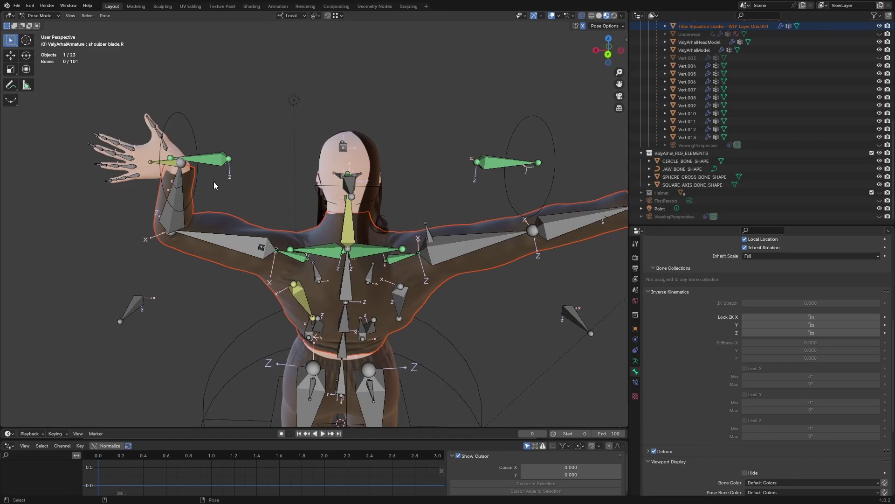
# Run Mirror Armature IK from the pop-up panel to rebuild the IK setup of the right arm and shoulder
pyautogui.moveTo(281, 252); pyautogui.dragTo(89, 239, button='middle')
pyautogui.press('space')
pyautogui.scroll(-3, 276, 228)
pyautogui.moveTo(276, 229); pyautogui.dragTo(454, 275, button='middle')
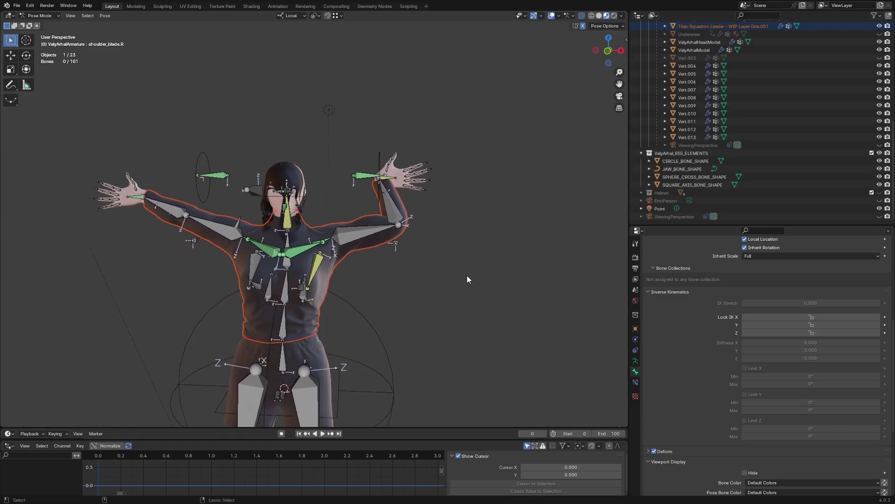
pyautogui.press('space')
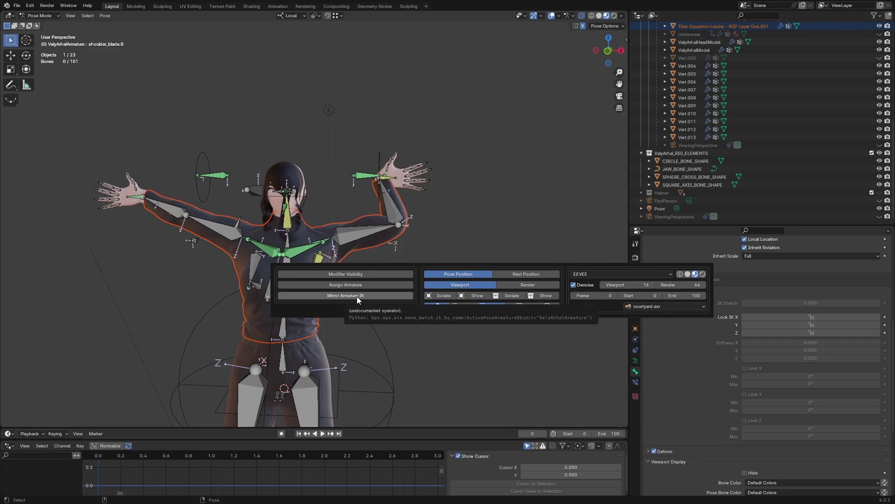
pyautogui.click(356, 296)
pyautogui.press('space')
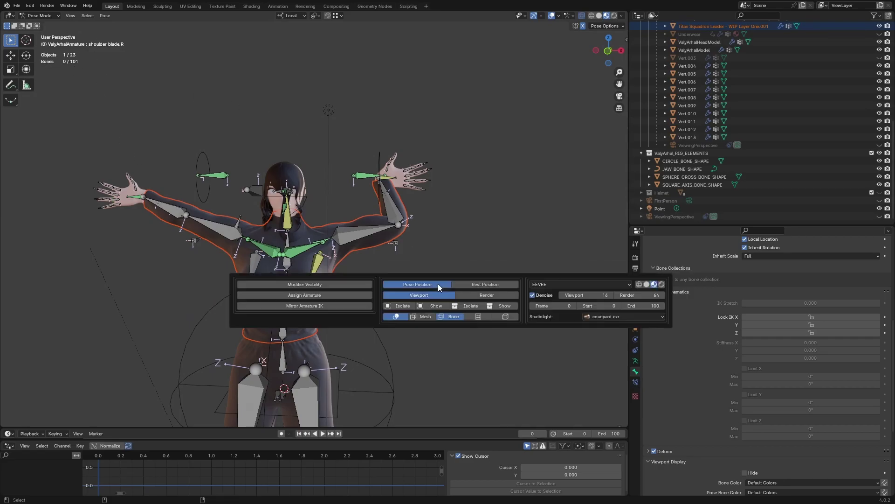
pyautogui.click(321, 305)
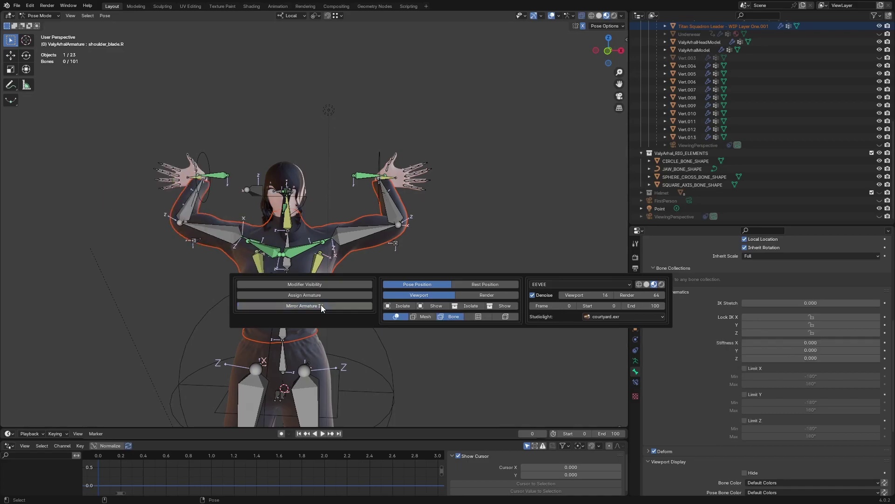
# Move hand_IK.R to test the mirrored IK on both raised arms
pyautogui.click(209, 172)
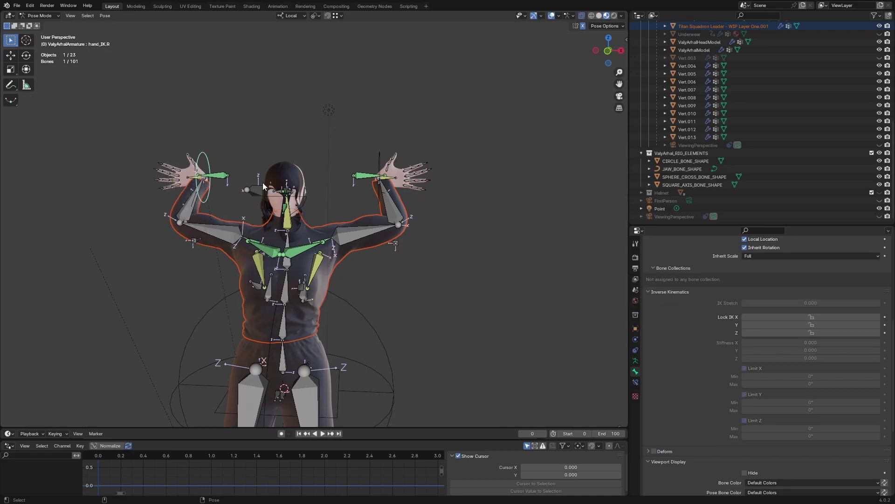
pyautogui.press('g')
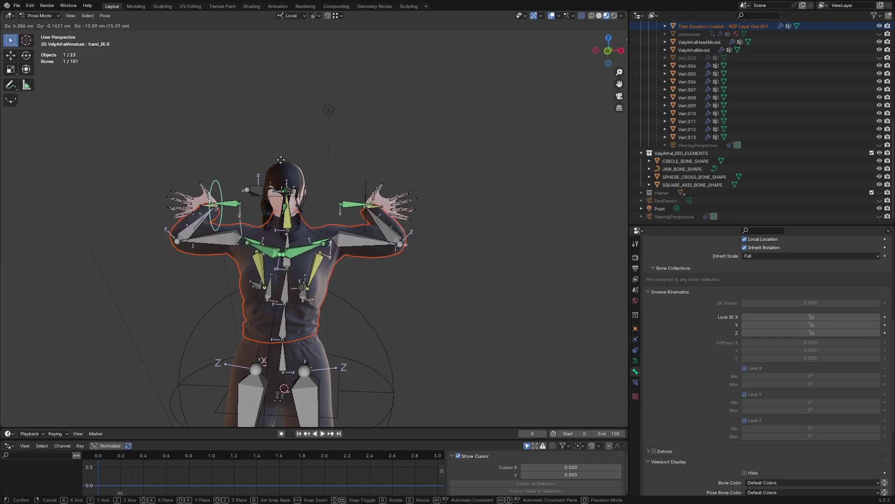
pyautogui.click(220, 197)
# Remove the IK constraints from foot.R and hand.R
pyautogui.keyDown('shift'); pyautogui.moveTo(364, 348); pyautogui.dragTo(350, 144, button='middle'); pyautogui.keyUp('shift')
pyautogui.scroll(-3, 298, 130)
pyautogui.keyDown('shift'); pyautogui.moveTo(218, 208); pyautogui.dragTo(257, 256, button='middle'); pyautogui.keyUp('shift')
pyautogui.moveTo(196, 88); pyautogui.dragTo(304, 413)
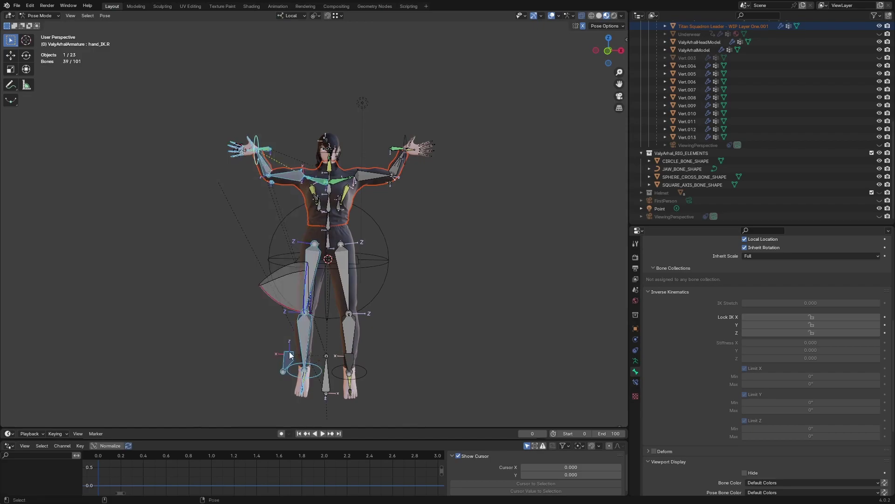
pyautogui.click(304, 376)
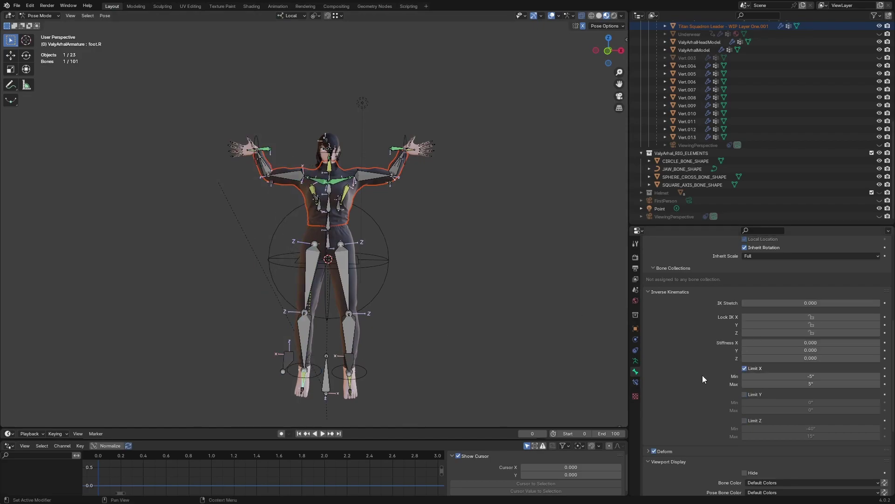
pyautogui.click(635, 382)
pyautogui.click(877, 268)
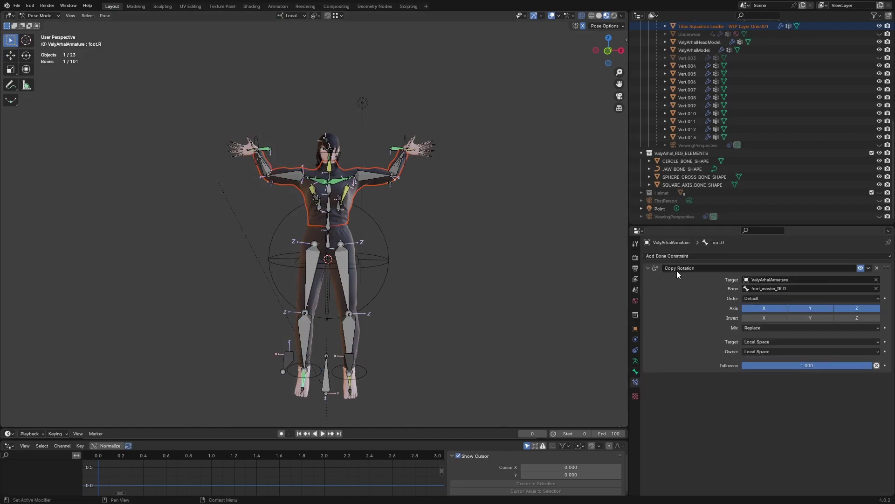
pyautogui.click(254, 150)
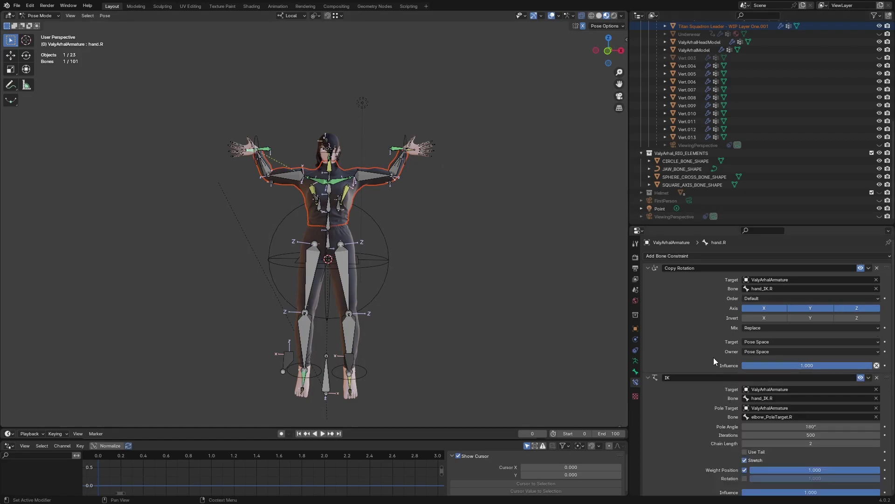
pyautogui.scroll(-1, 684, 365)
pyautogui.click(877, 373)
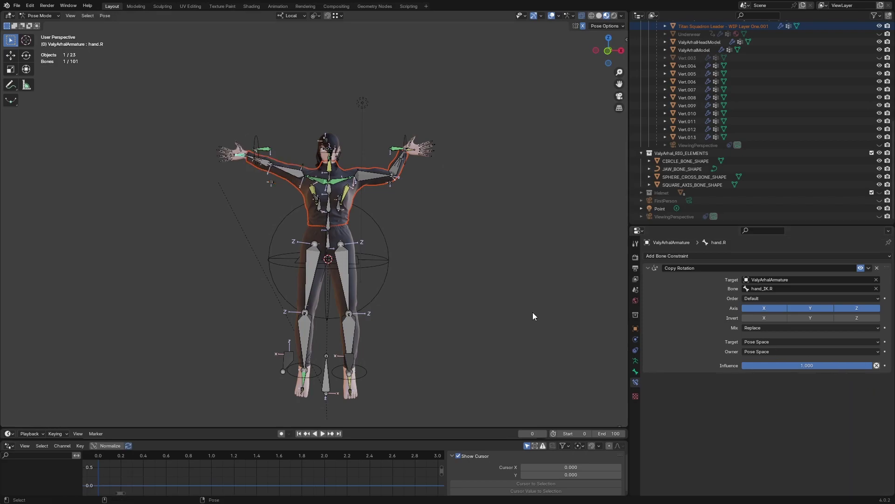
# Clear the bone selection and run Mirror Armature IK to restore the constraints of the right hand and foot
pyautogui.keyDown('shift'); pyautogui.moveTo(260, 164); pyautogui.dragTo(228, 148, button='middle'); pyautogui.keyUp('shift')
pyautogui.press('a')
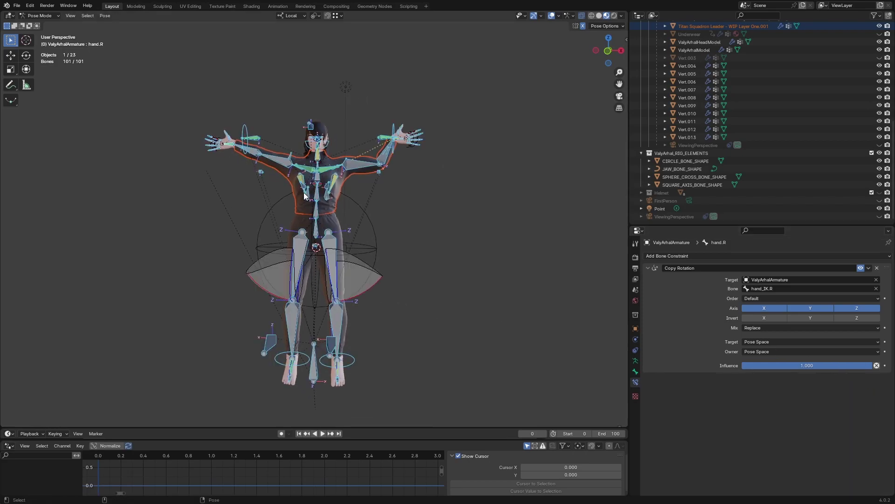
pyautogui.hotkey('alt', 'a')
pyautogui.hotkey('shift', 'w')
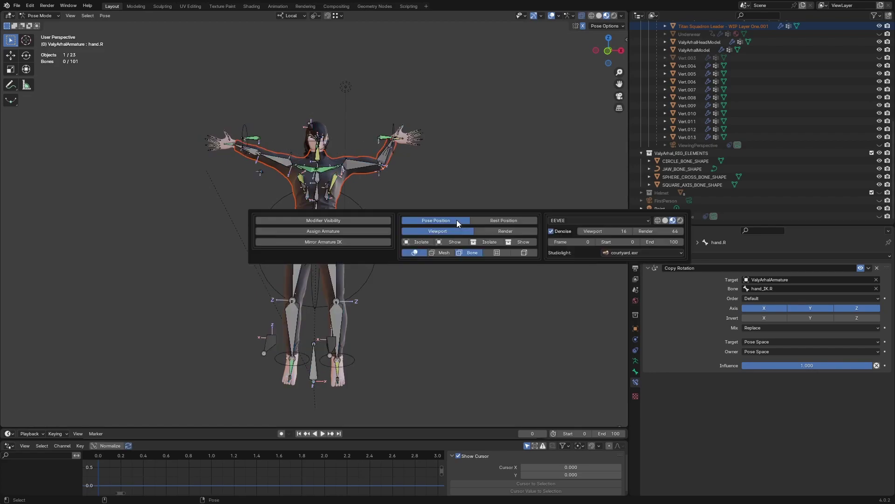
pyautogui.click(304, 242)
# Move foot_master_IK.R to bend the legs, and move hand_IK.R by about 8.6 cm, -13.2 cm and 4.5 cm on X, Y and Z
pyautogui.moveTo(326, 280); pyautogui.dragTo(277, 383, button='middle')
pyautogui.click(259, 365)
pyautogui.press('g')
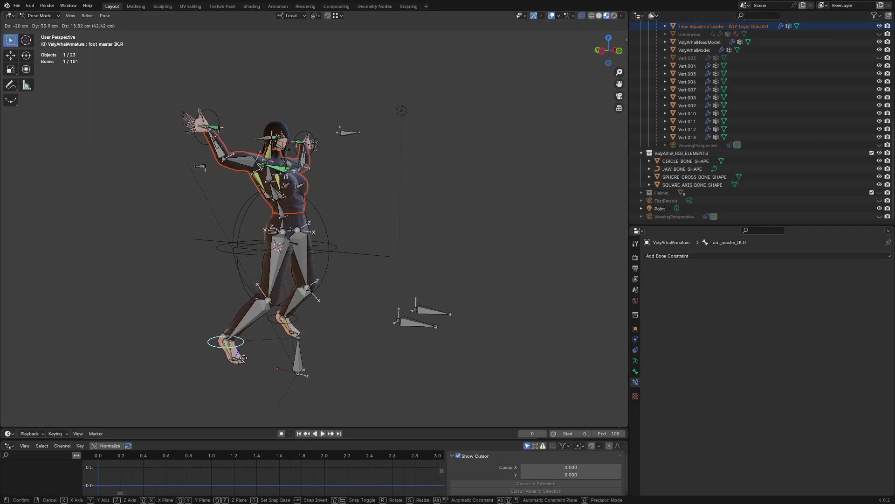
pyautogui.click(253, 348)
pyautogui.click(199, 142)
pyautogui.press('g')
pyautogui.click(227, 135)
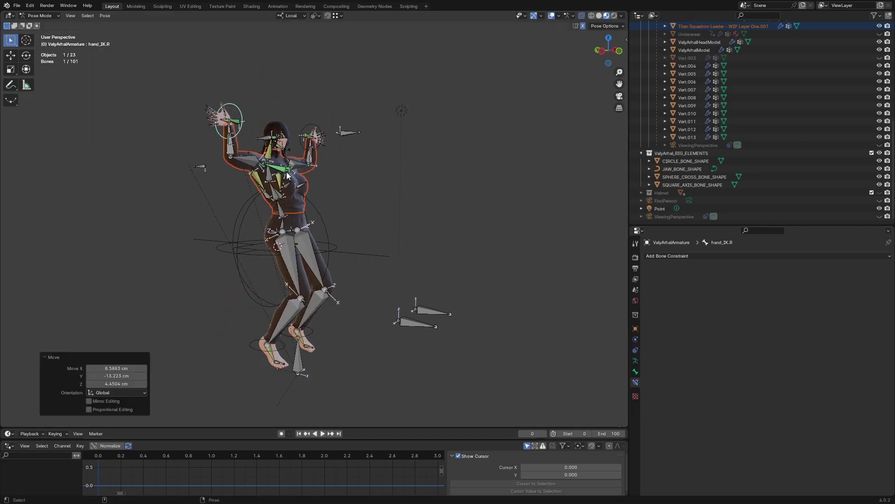
# Move the IK constraint of hand.R above its Copy Rotation constraint
pyautogui.keyDown('shift'); pyautogui.moveTo(292, 167); pyautogui.dragTo(300, 245, button='middle'); pyautogui.keyUp('shift')
pyautogui.scroll(6, 238, 252)
pyautogui.keyDown('shift'); pyautogui.moveTo(233, 252); pyautogui.dragTo(315, 208, button='middle'); pyautogui.keyUp('shift')
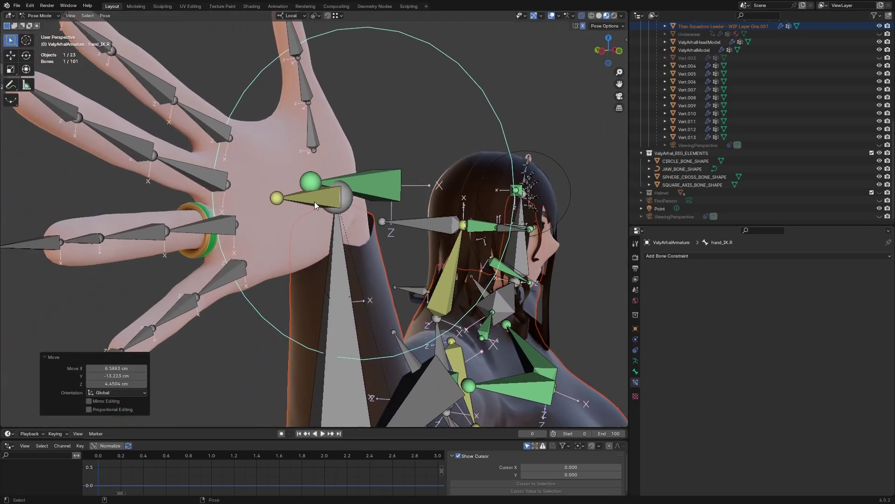
pyautogui.click(312, 188)
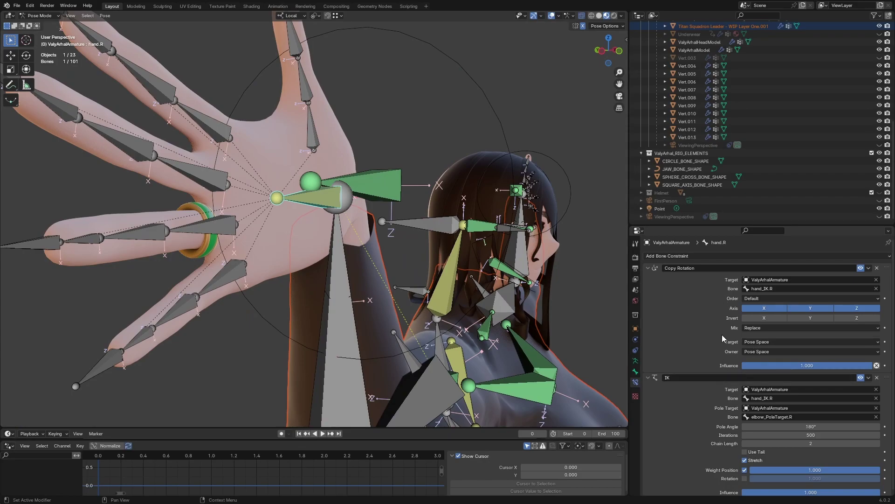
pyautogui.scroll(-1, 792, 371)
pyautogui.moveTo(886, 373); pyautogui.dragTo(875, 242)
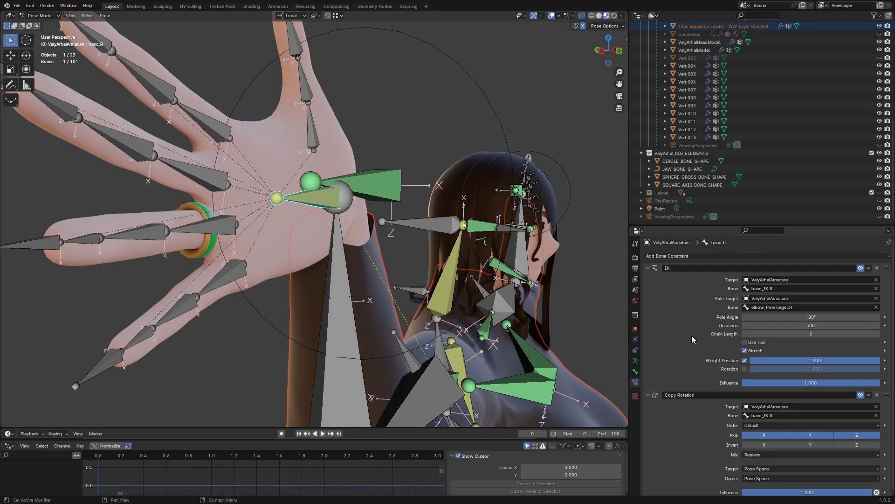
# Check the inverse kinematics settings of hand.R and enable the X, Y and Z limits of lower_arm.R
pyautogui.scroll(-1, 691, 334)
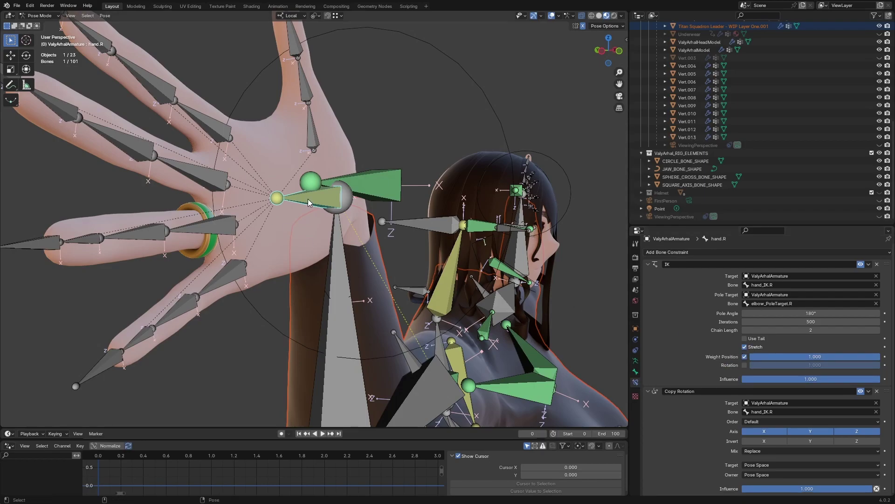
pyautogui.click(635, 372)
pyautogui.scroll(-3, 673, 388)
pyautogui.scroll(-10, 695, 382)
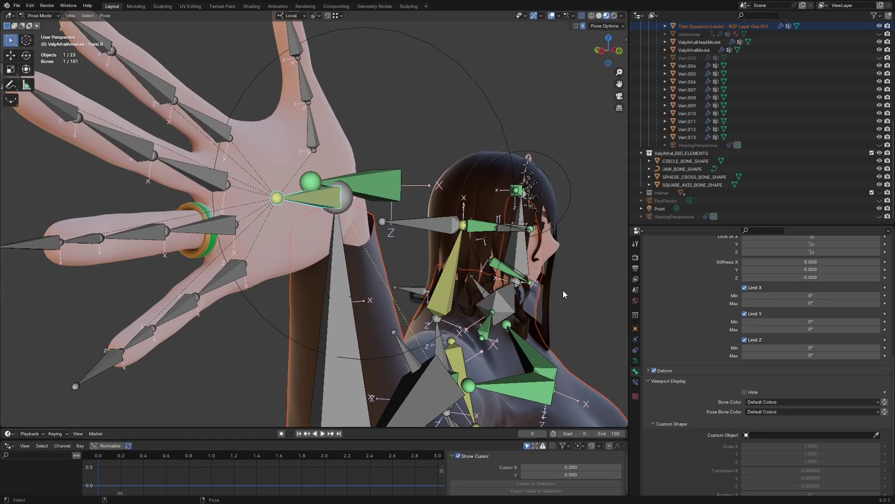
pyautogui.click(335, 326)
pyautogui.scroll(-5, 419, 311)
pyautogui.click(745, 287)
pyautogui.click(745, 313)
pyautogui.click(745, 339)
# Run Mirror Armature IK to reset the right arm and check the inverse kinematics limits of lower_arm.R, upper_arm.R and hand.R
pyautogui.moveTo(413, 277); pyautogui.dragTo(394, 290, button='middle')
pyautogui.click(576, 303)
pyautogui.scroll(-2, 575, 304)
pyautogui.moveTo(576, 303); pyautogui.dragTo(615, 323, button='middle')
pyautogui.press('q')
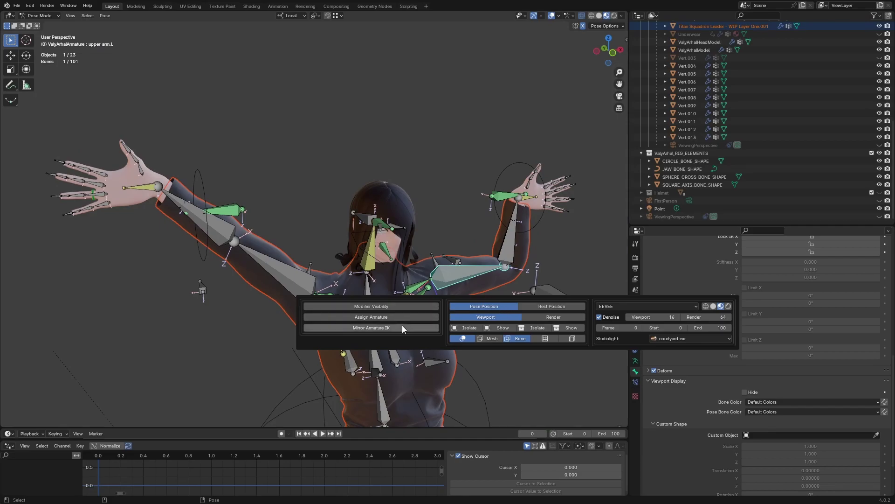
pyautogui.click(402, 327)
pyautogui.click(208, 279)
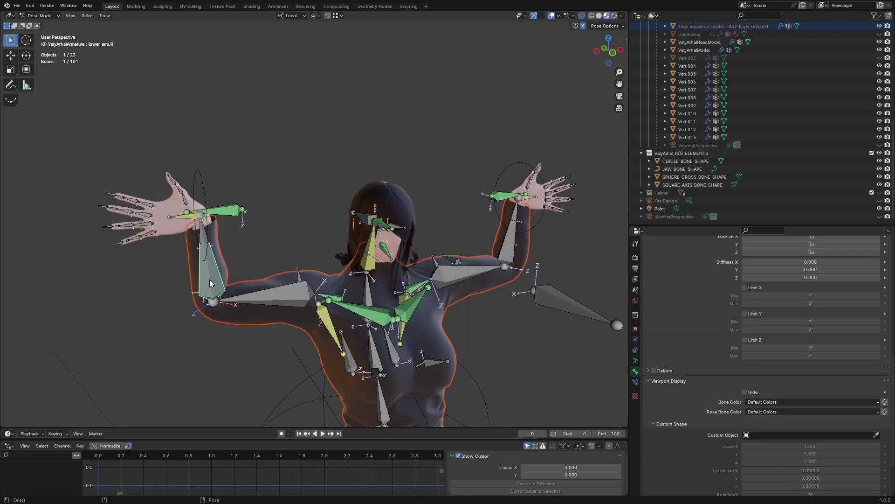
pyautogui.click(298, 290)
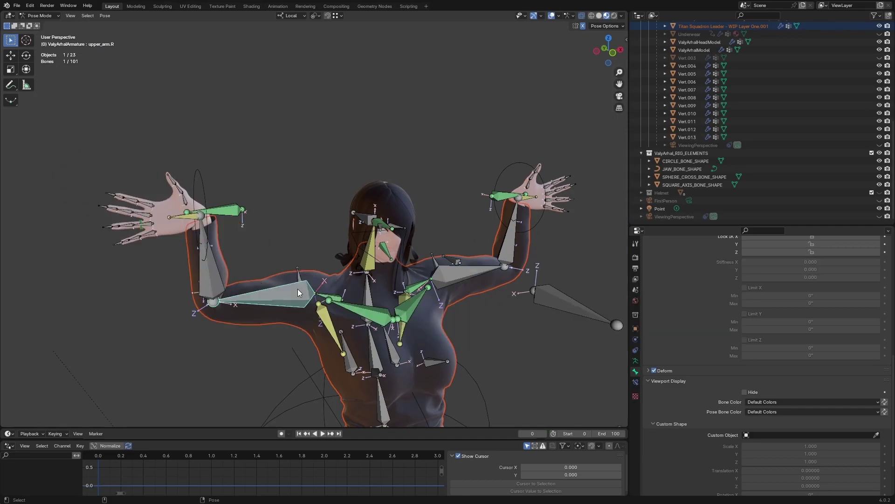
pyautogui.click(206, 276)
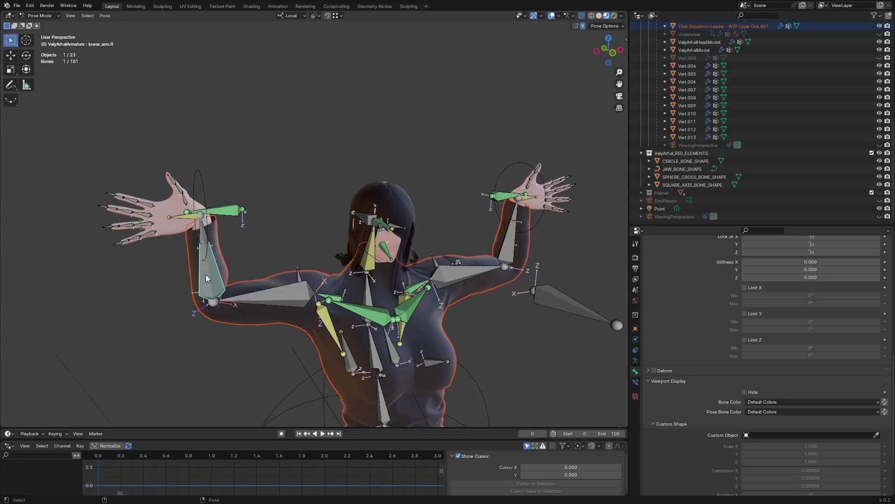
pyautogui.click(179, 220)
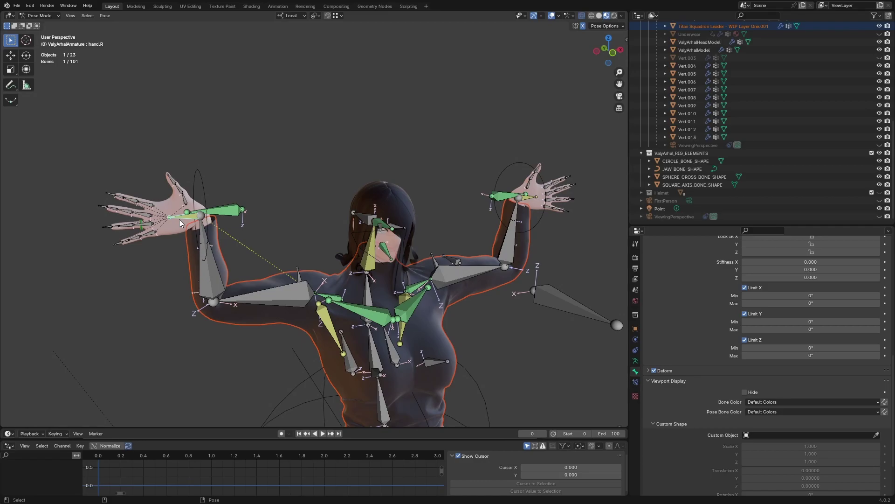
# Select all bones and clear their user transforms
pyautogui.press('a')
pyautogui.rightClick(262, 253)
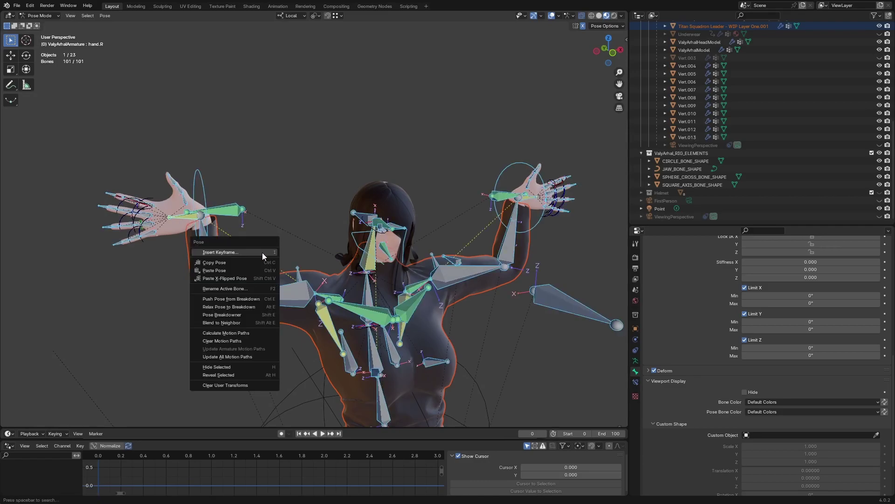
pyautogui.click(237, 384)
# Return to Object Mode, select the upper-body clothing mesh, and enter Pose Mode on its armature through the mode pie
pyautogui.keyDown('shift'); pyautogui.moveTo(460, 324); pyautogui.dragTo(414, 268, button='middle'); pyautogui.keyUp('shift')
pyautogui.scroll(-2, 335, 272)
pyautogui.press('Tab')
pyautogui.click(417, 266)
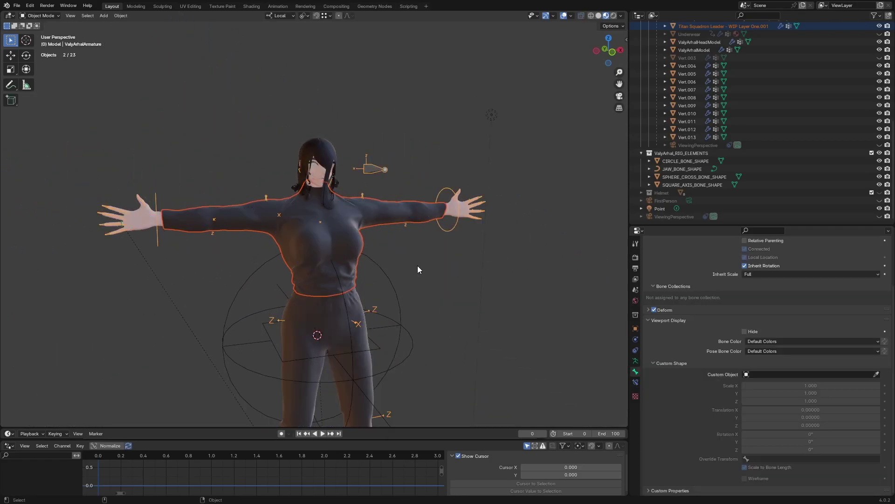
pyautogui.click(402, 208)
pyautogui.press('Tab')
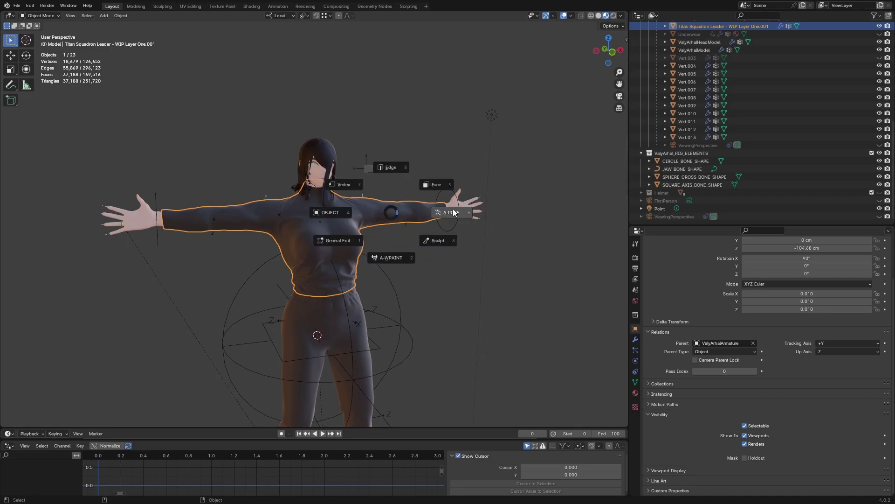
pyautogui.click(451, 213)
# Examine the reset rig from several angles, selecting hand_IK.L, an arm bone and upper_leg.L in turn
pyautogui.scroll(2, 460, 214)
pyautogui.click(500, 228)
pyautogui.moveTo(500, 229); pyautogui.dragTo(407, 194, button='middle')
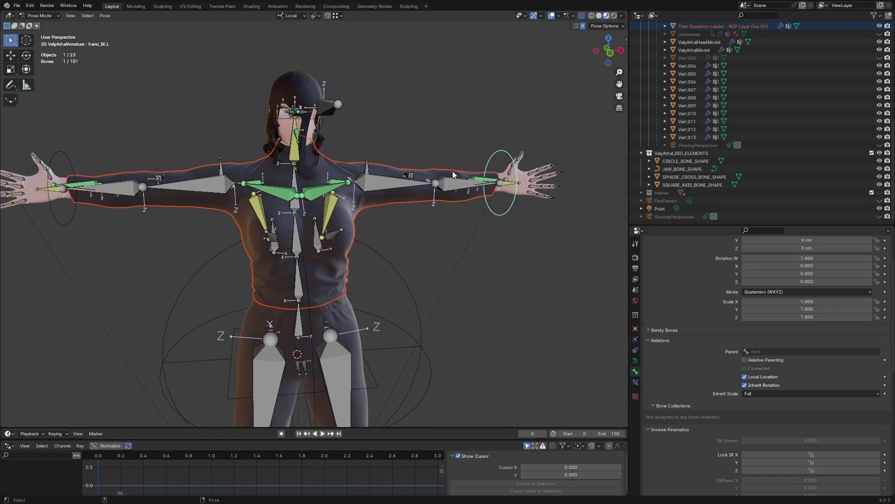
pyautogui.click(385, 177)
pyautogui.moveTo(363, 329); pyautogui.dragTo(311, 199, button='middle')
pyautogui.scroll(2, 299, 205)
pyautogui.click(290, 216)
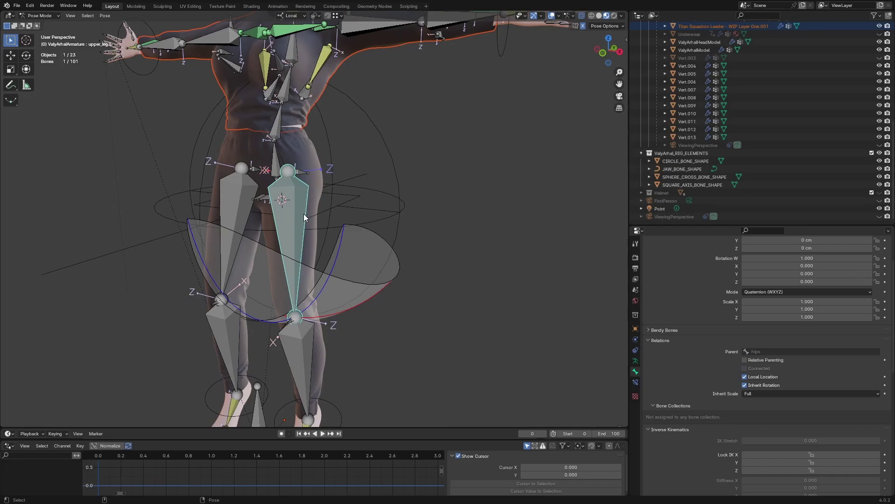
pyautogui.scroll(-3, 304, 214)
pyautogui.moveTo(304, 158); pyautogui.dragTo(298, 220, button='middle')
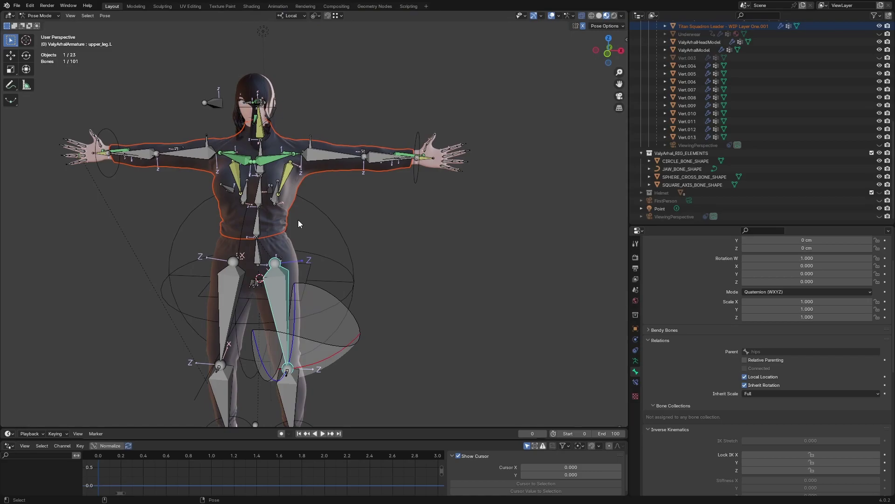